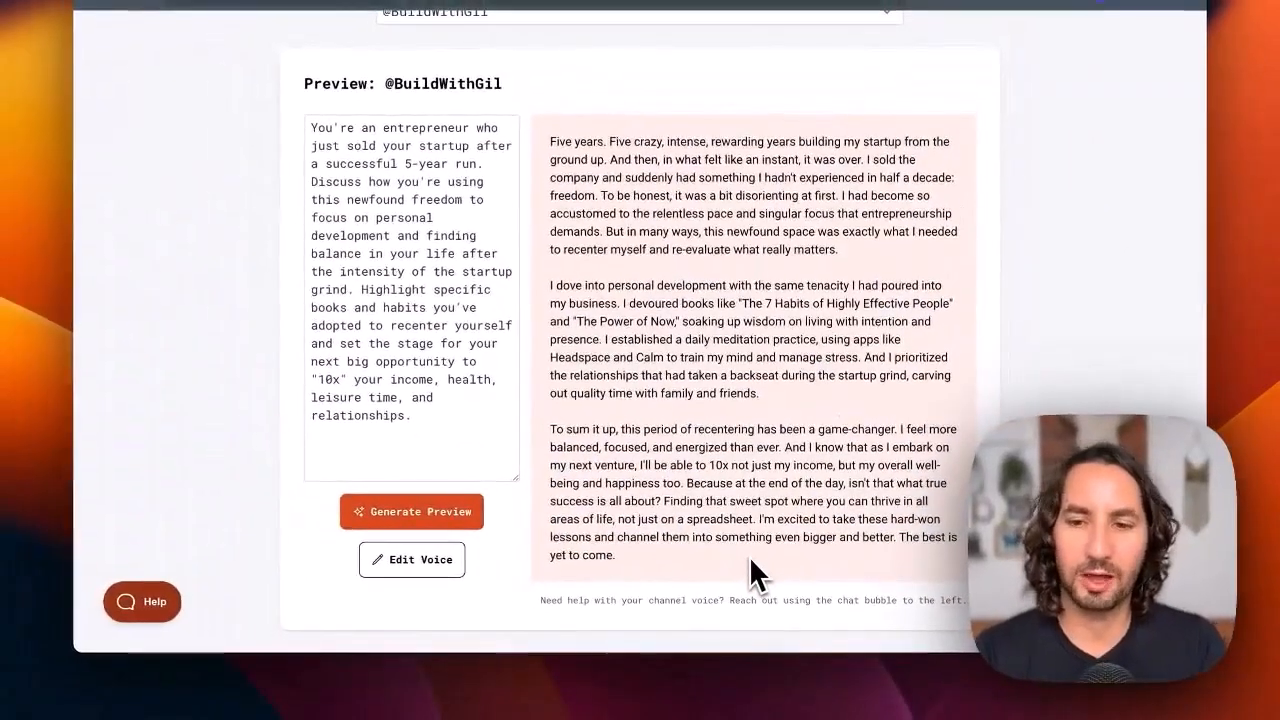
pyautogui.scroll(-1, 757, 571)
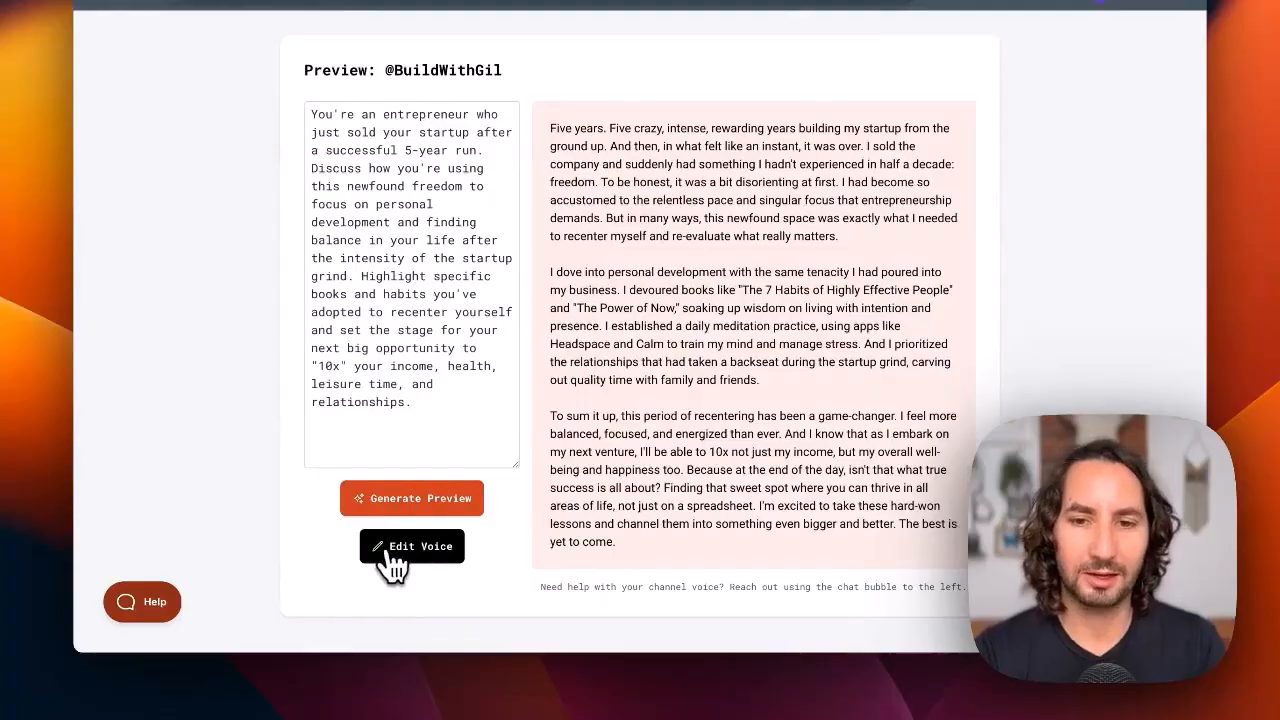
pyautogui.click(400, 556)
pyautogui.scroll(-7, 560, 509)
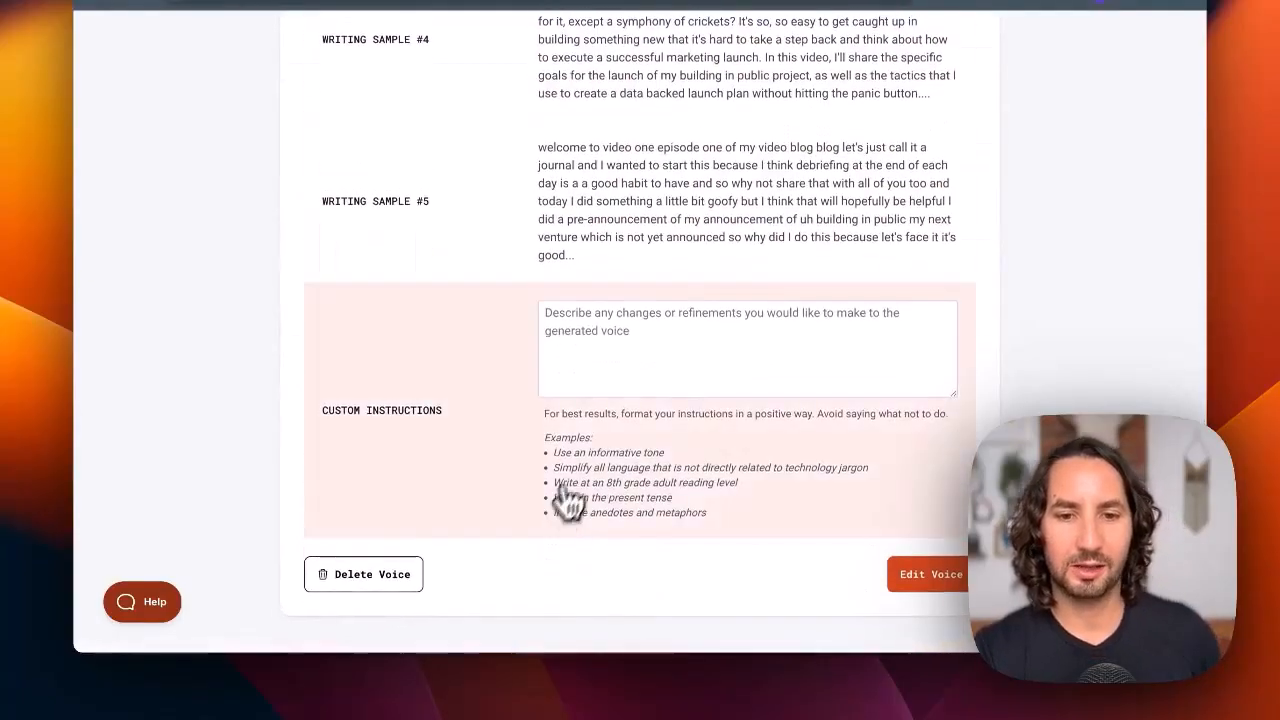
pyautogui.click(686, 357)
pyautogui.write('Always use simnple ')
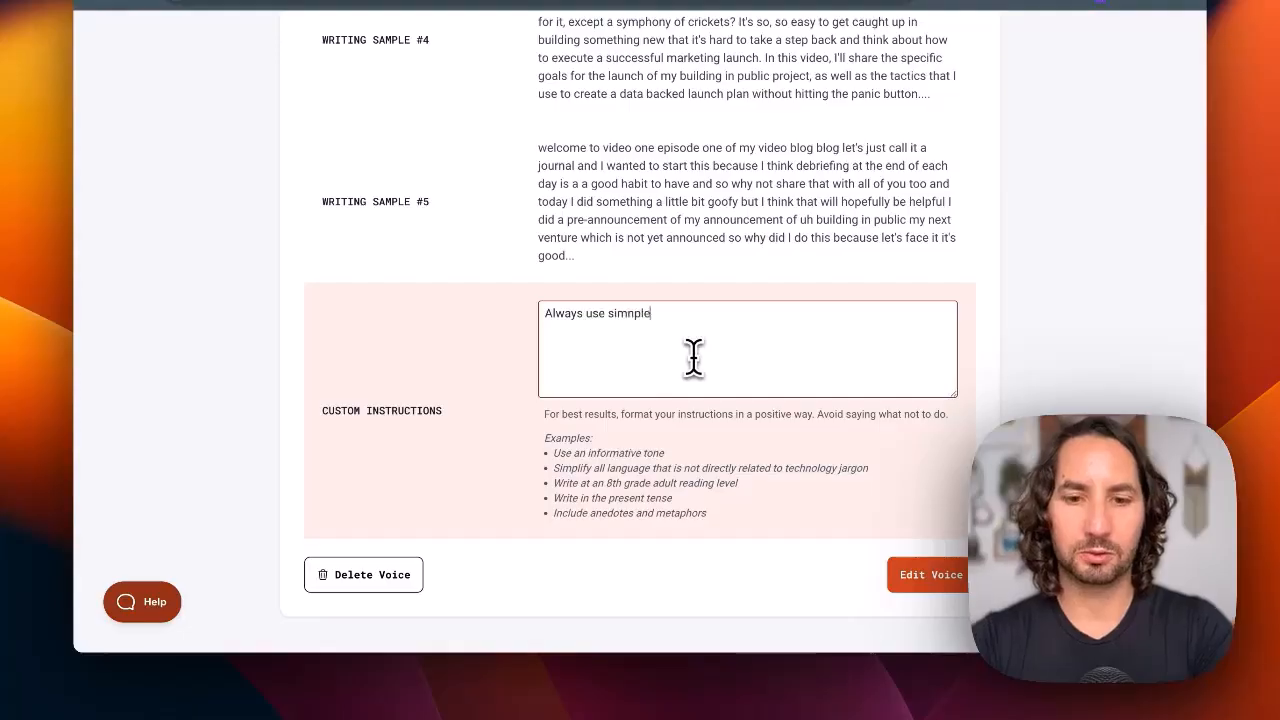
pyautogui.write('language e')
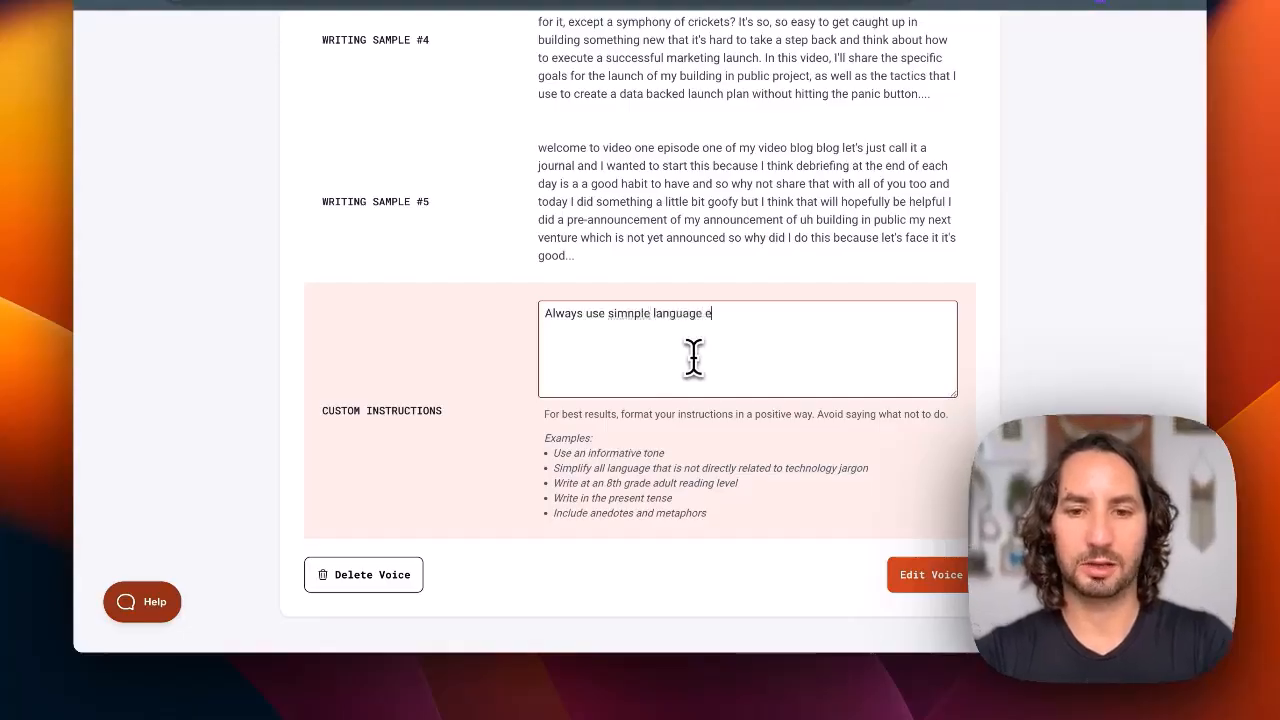
pyautogui.write('xcept when mentioning AI techno')
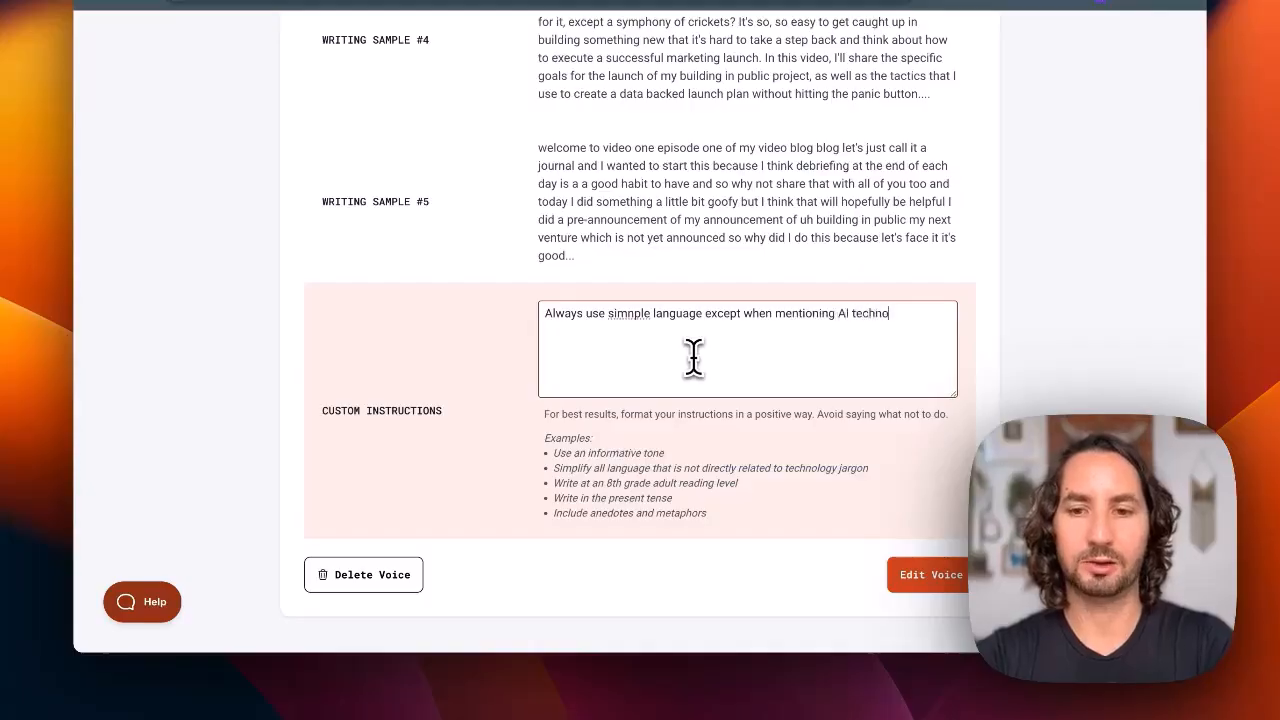
pyautogui.write('logy')
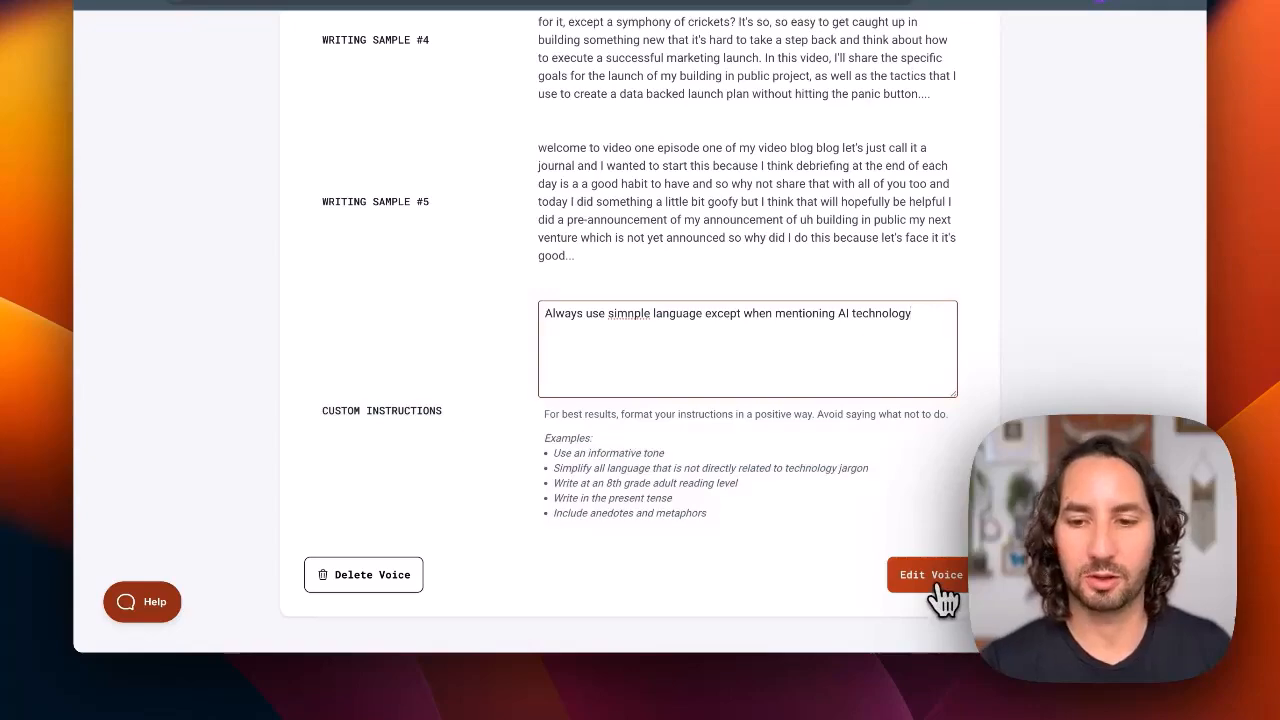
pyautogui.click(942, 597)
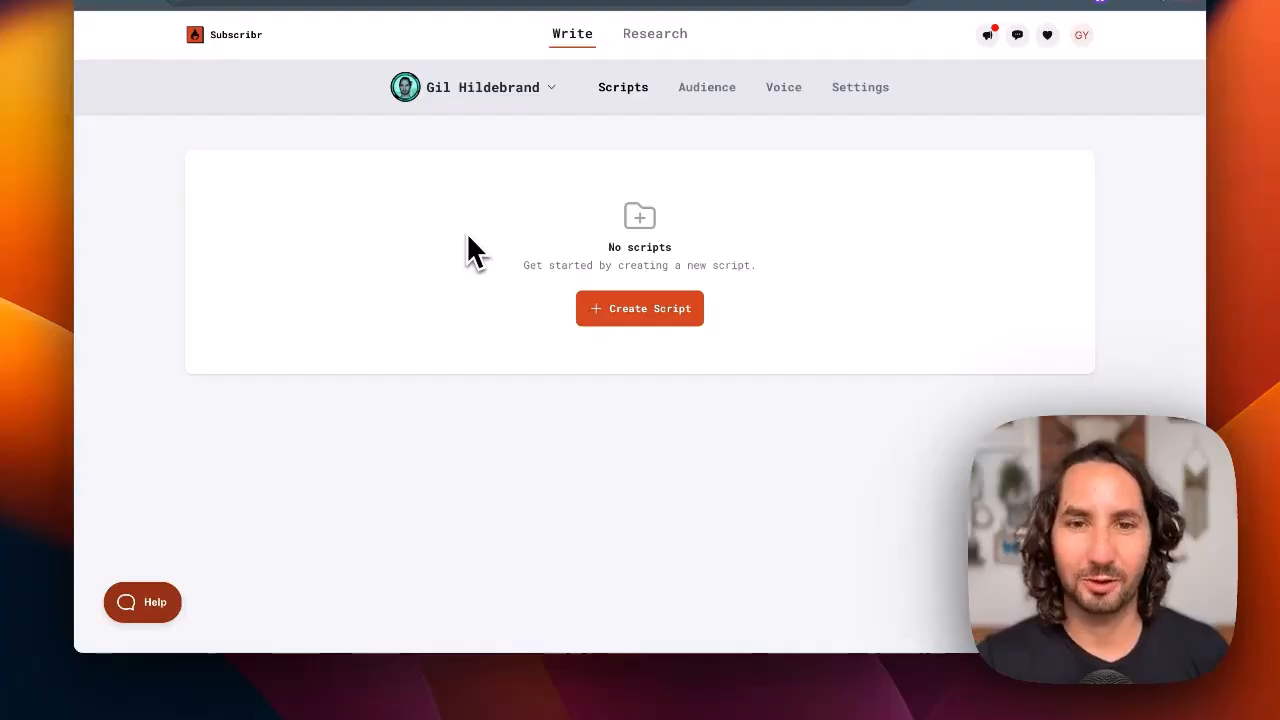
# Start a new script and set its target length to 2,000 words (~12 minutes)
pyautogui.click(652, 312)
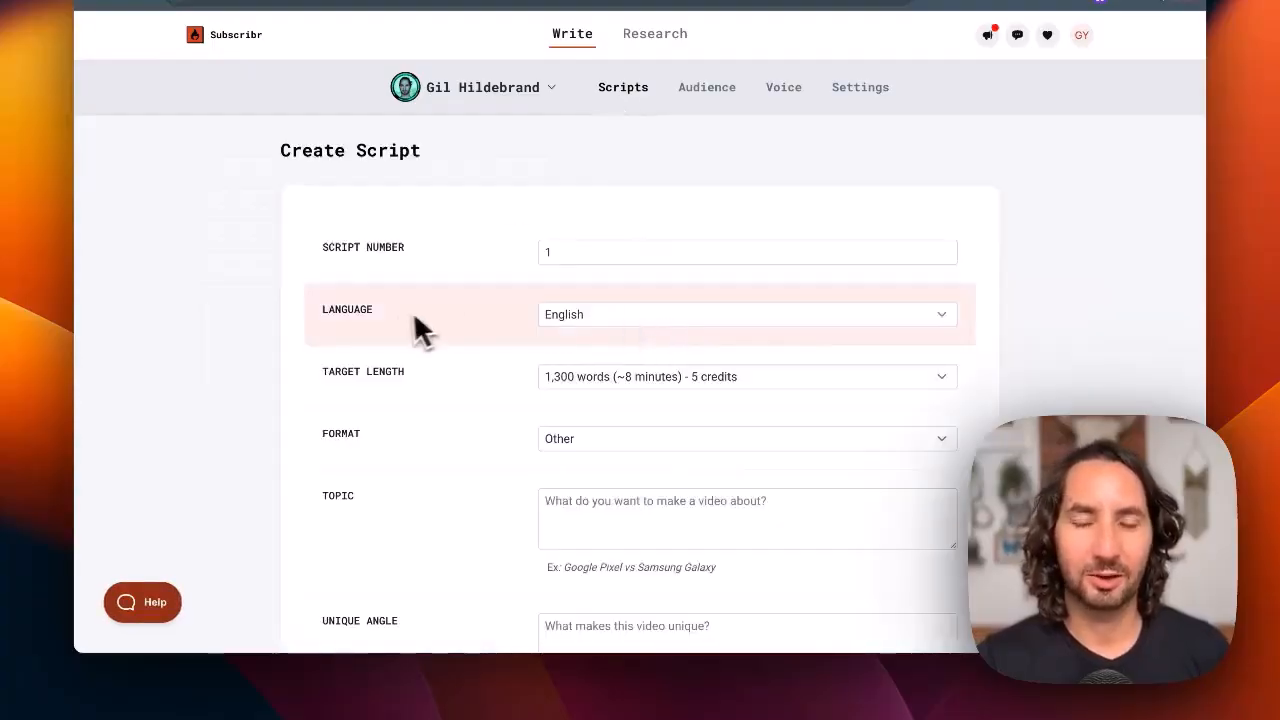
pyautogui.scroll(-3, 421, 315)
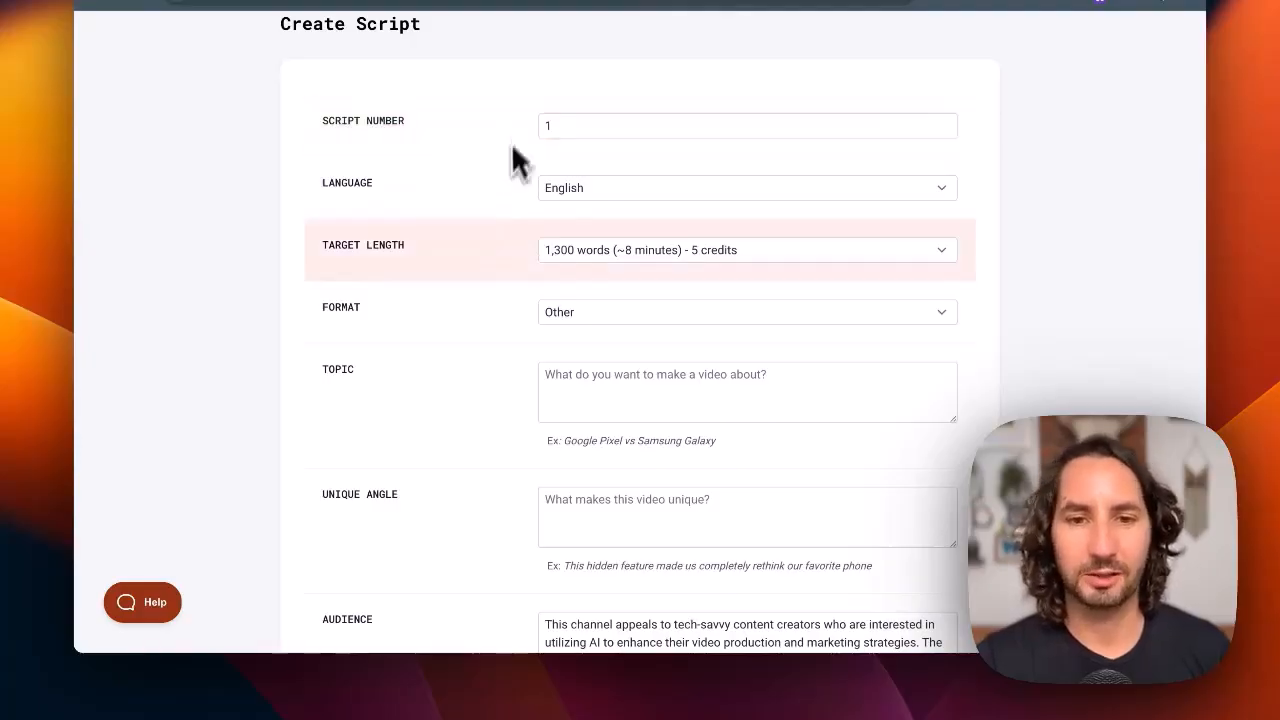
pyautogui.scroll(-2, 472, 286)
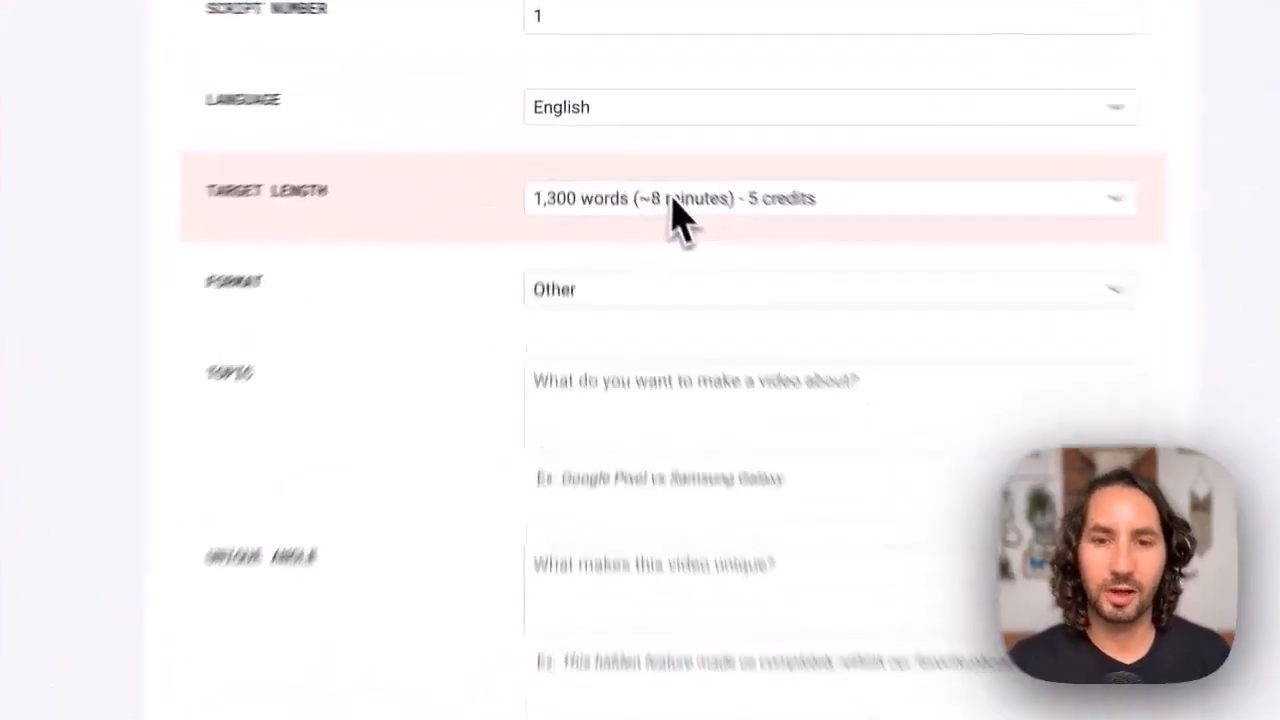
pyautogui.click(634, 148)
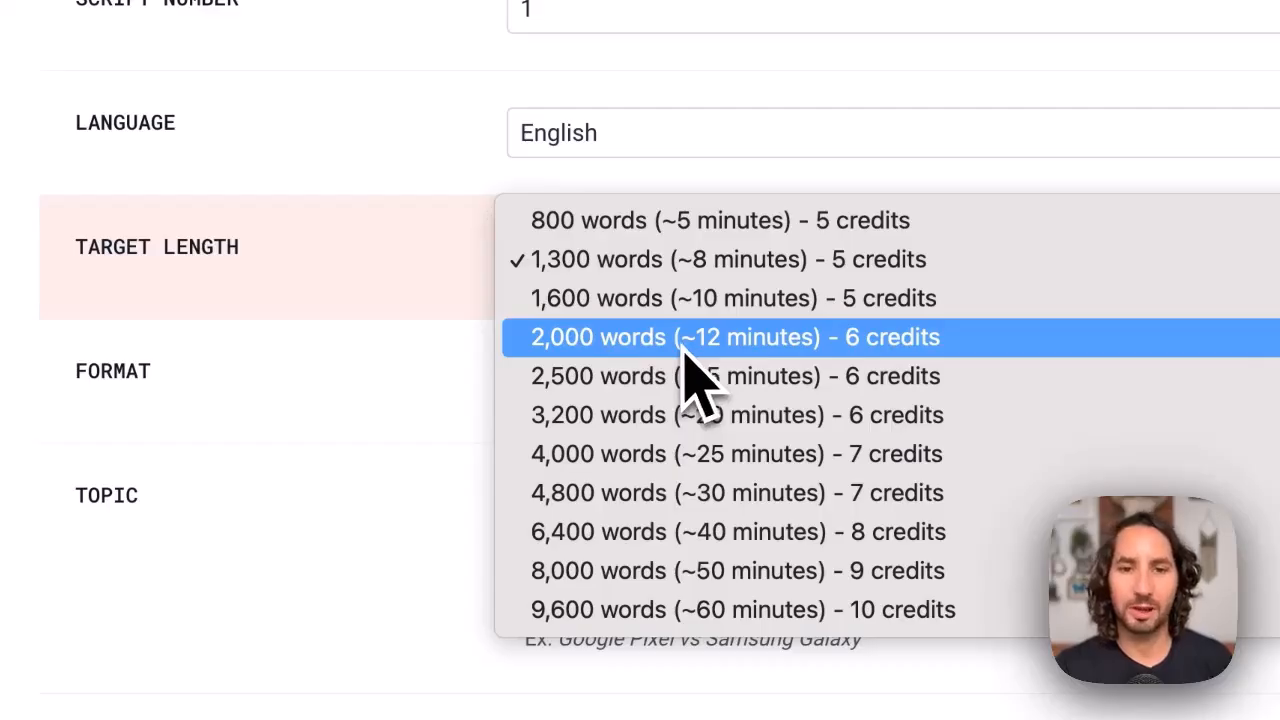
pyautogui.click(599, 350)
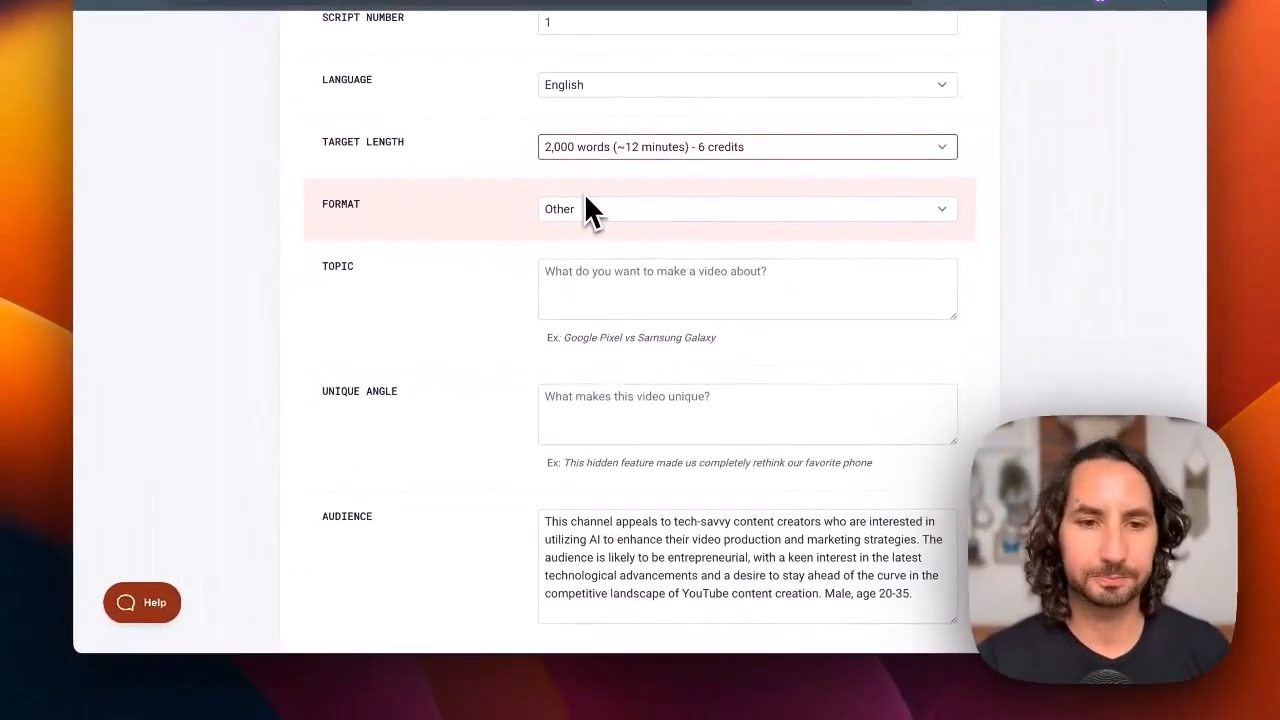
# Set the script format to Compilation / Listicle and extend the compilation list to five item entries
pyautogui.scroll(-1, 510, 235)
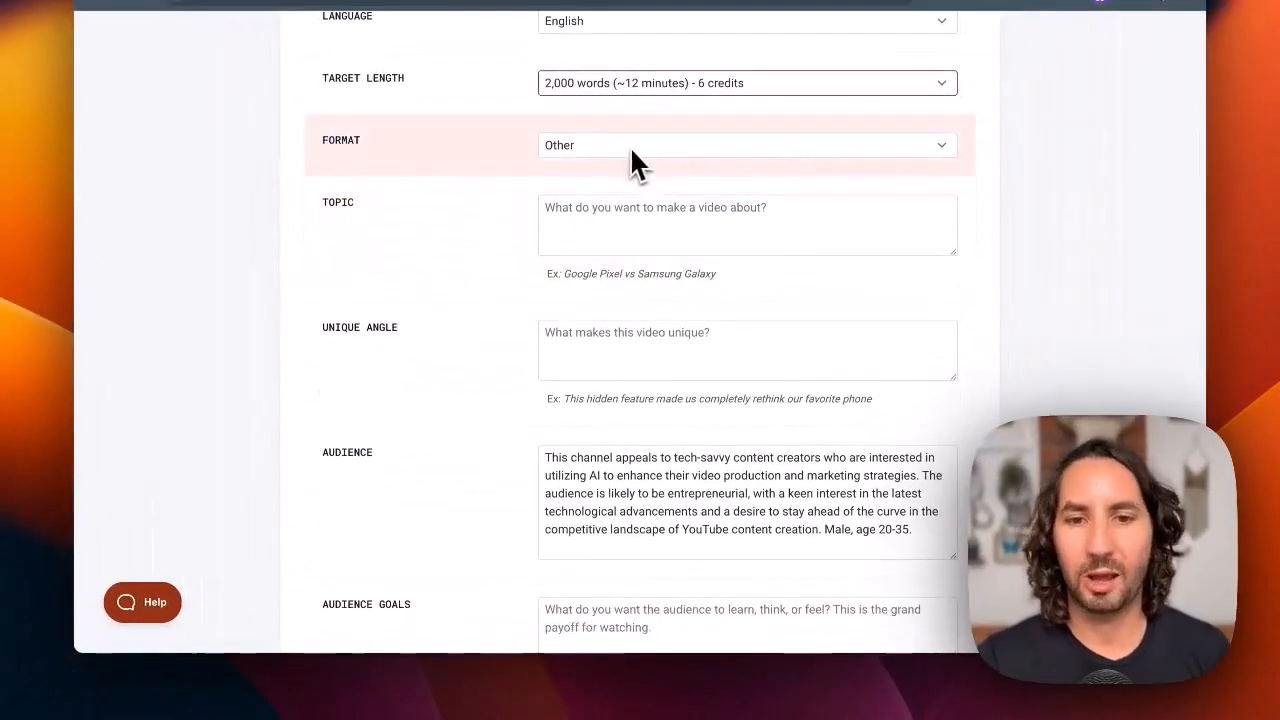
pyautogui.click(630, 146)
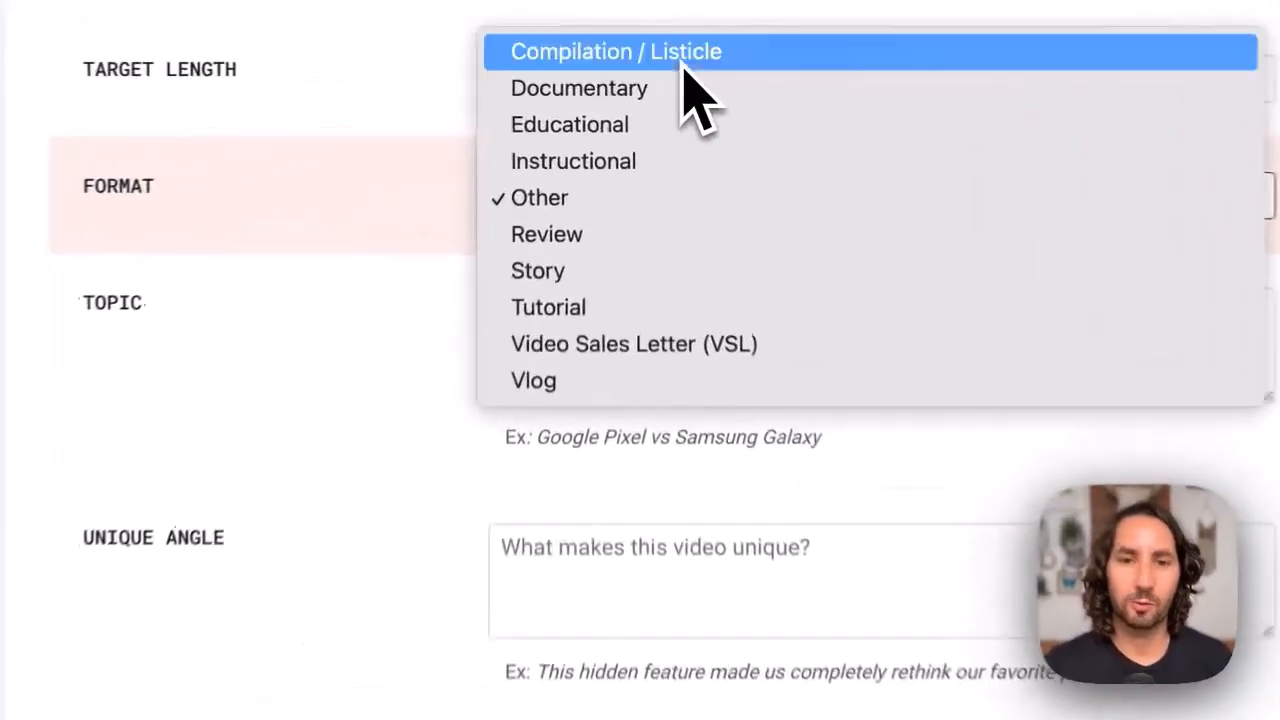
pyautogui.click(639, 70)
pyautogui.scroll(-2, 604, 308)
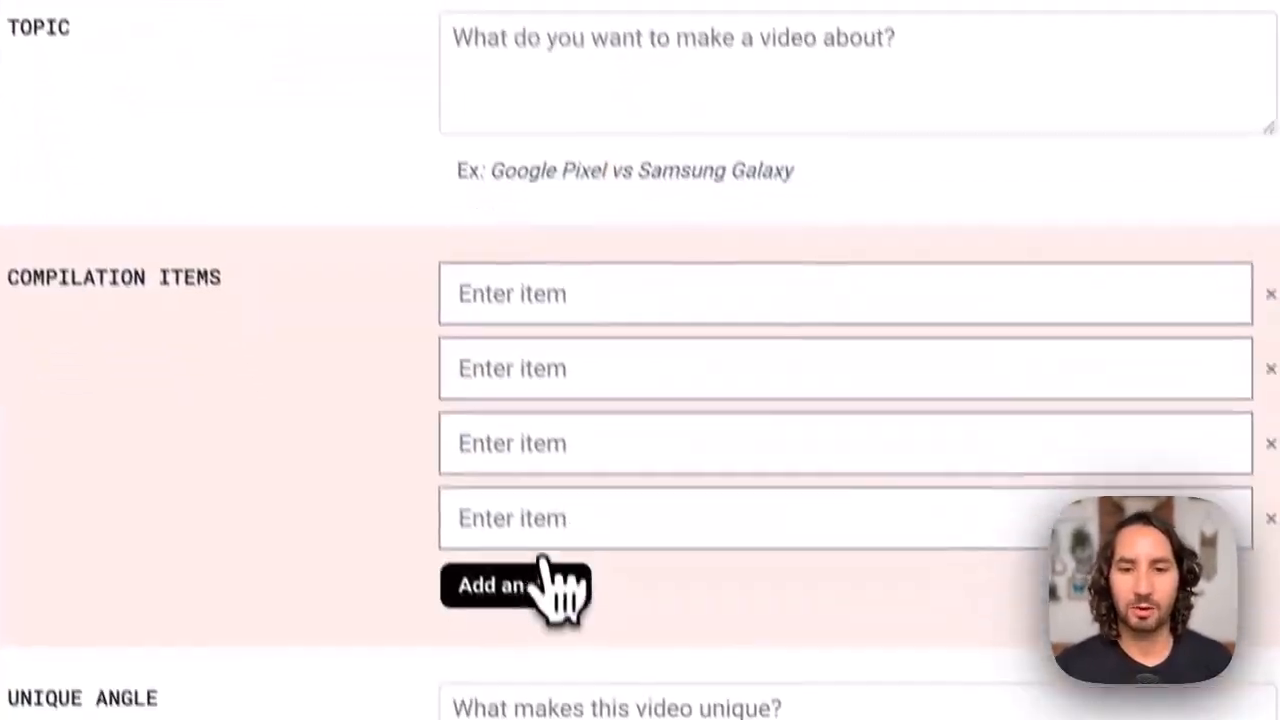
pyautogui.click(590, 708)
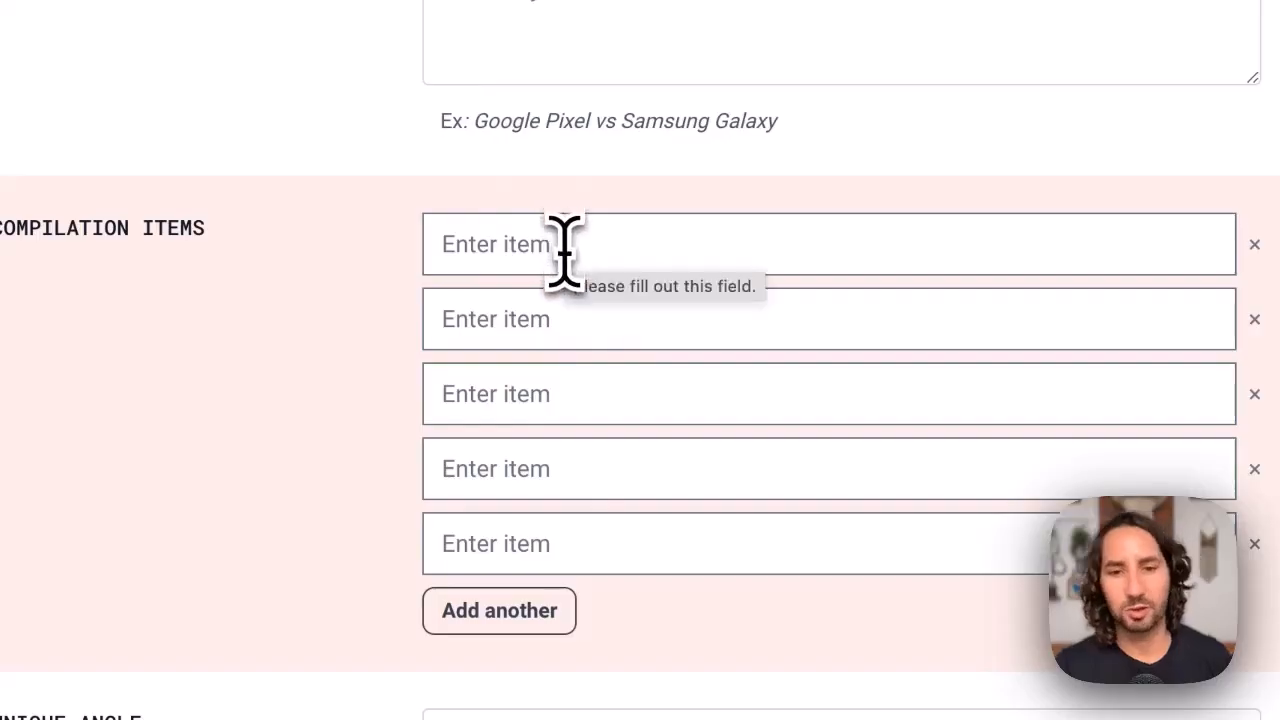
# Fill in the five compilation items as Subscribr, VidIQ, NexLev, 1of10 and TubeBuddy
pyautogui.click(563, 250)
pyautogui.write('Subscribr')
pyautogui.press('Tab')
pyautogui.press('Tab')
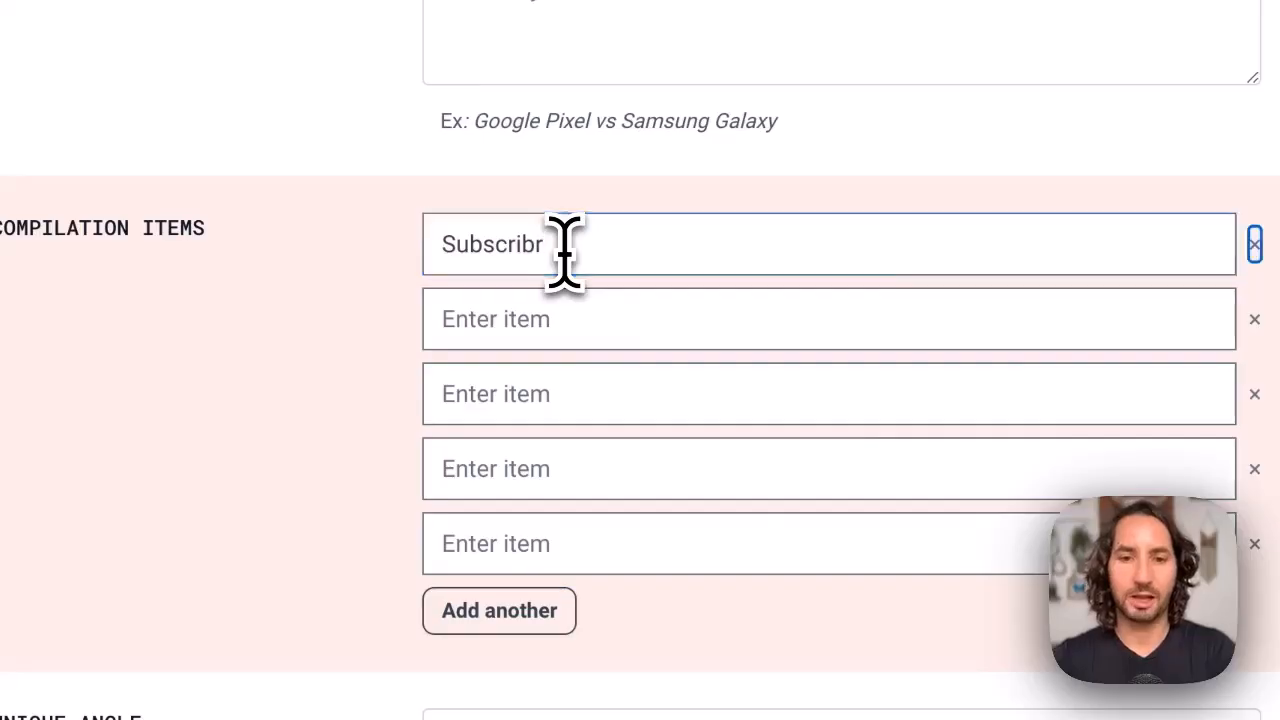
pyautogui.write('Vid')
pyautogui.press('Tab')
pyautogui.press('Tab')
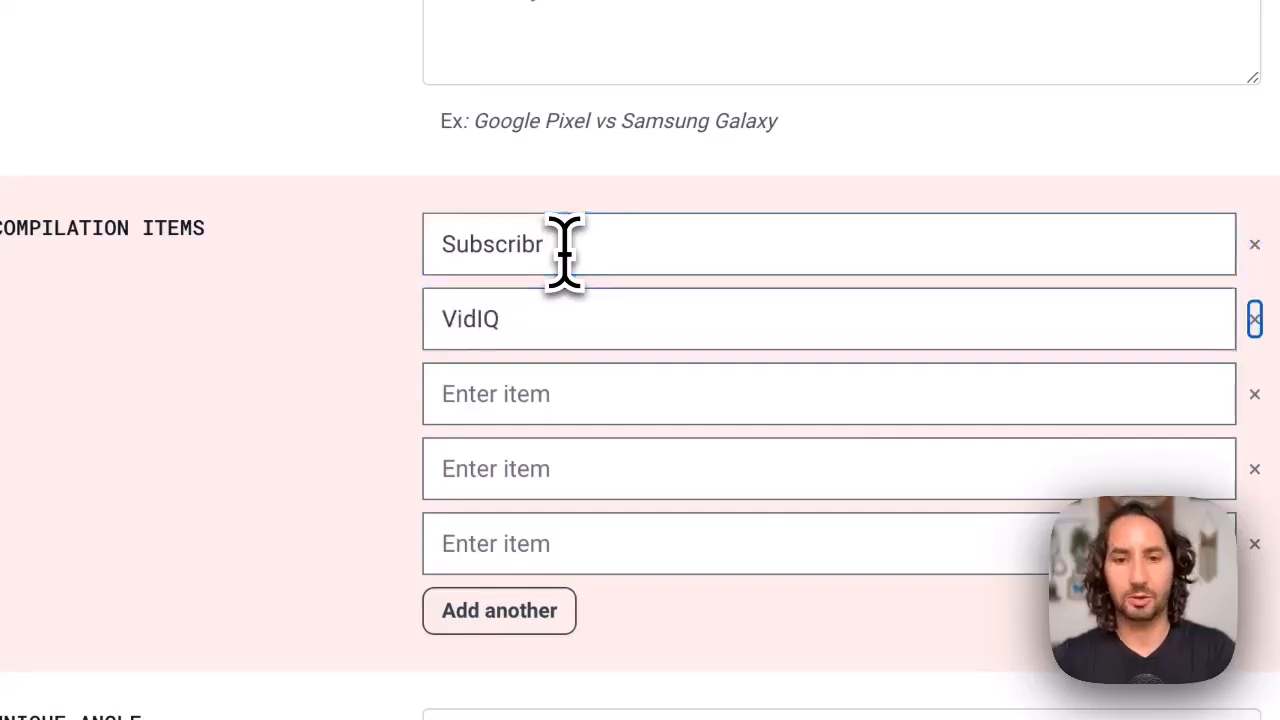
pyautogui.write('NexLev')
pyautogui.press('Tab')
pyautogui.press('Tab')
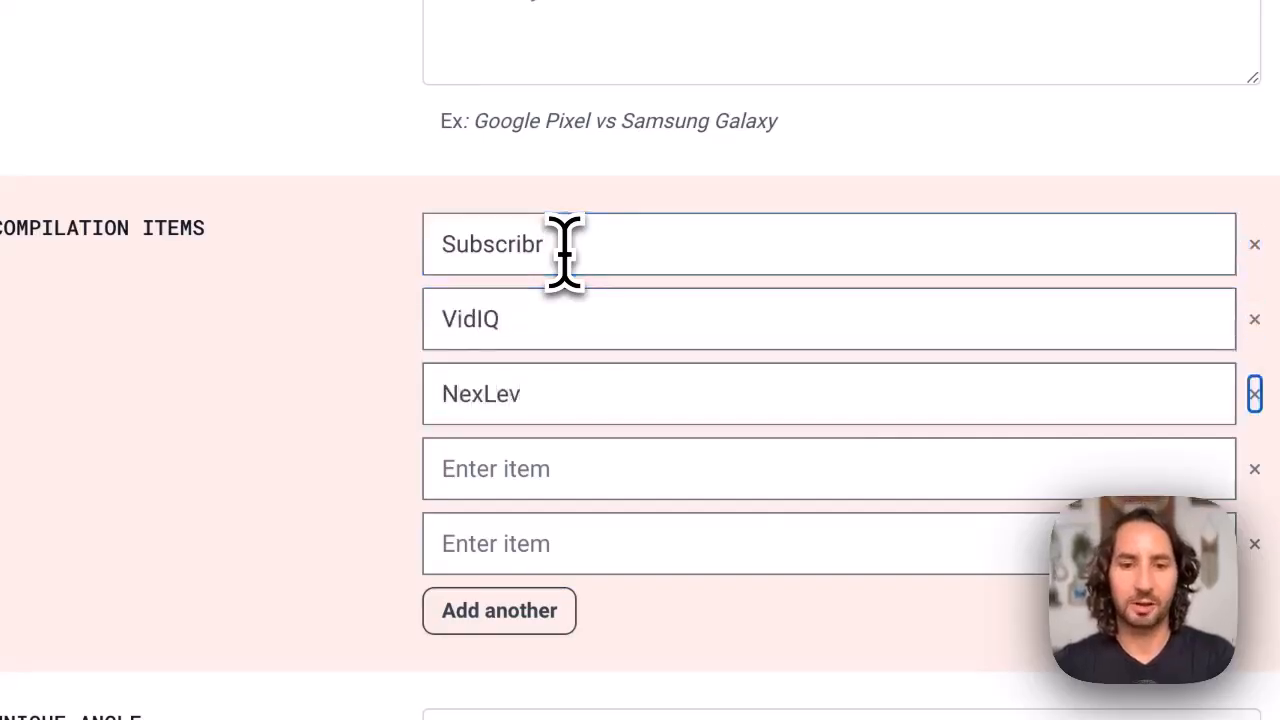
pyautogui.write('1of10')
pyautogui.press('Tab')
pyautogui.press('Tab')
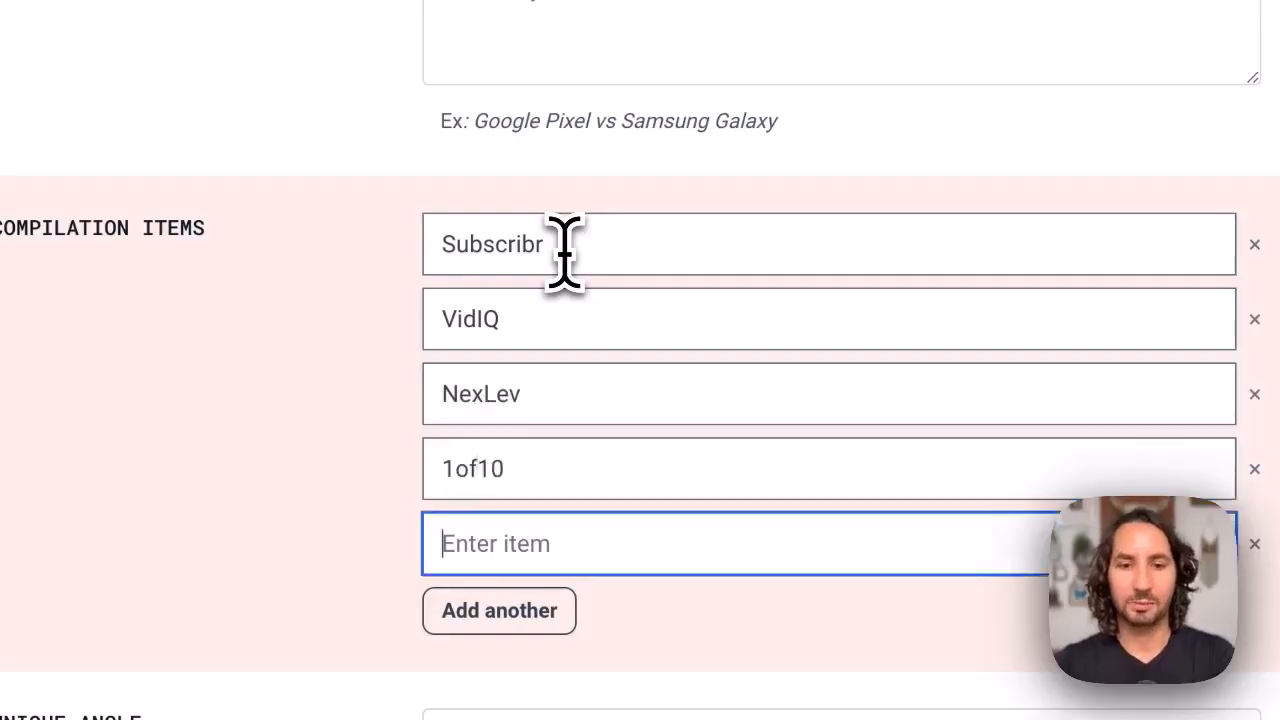
pyautogui.write('TubeBuddy')
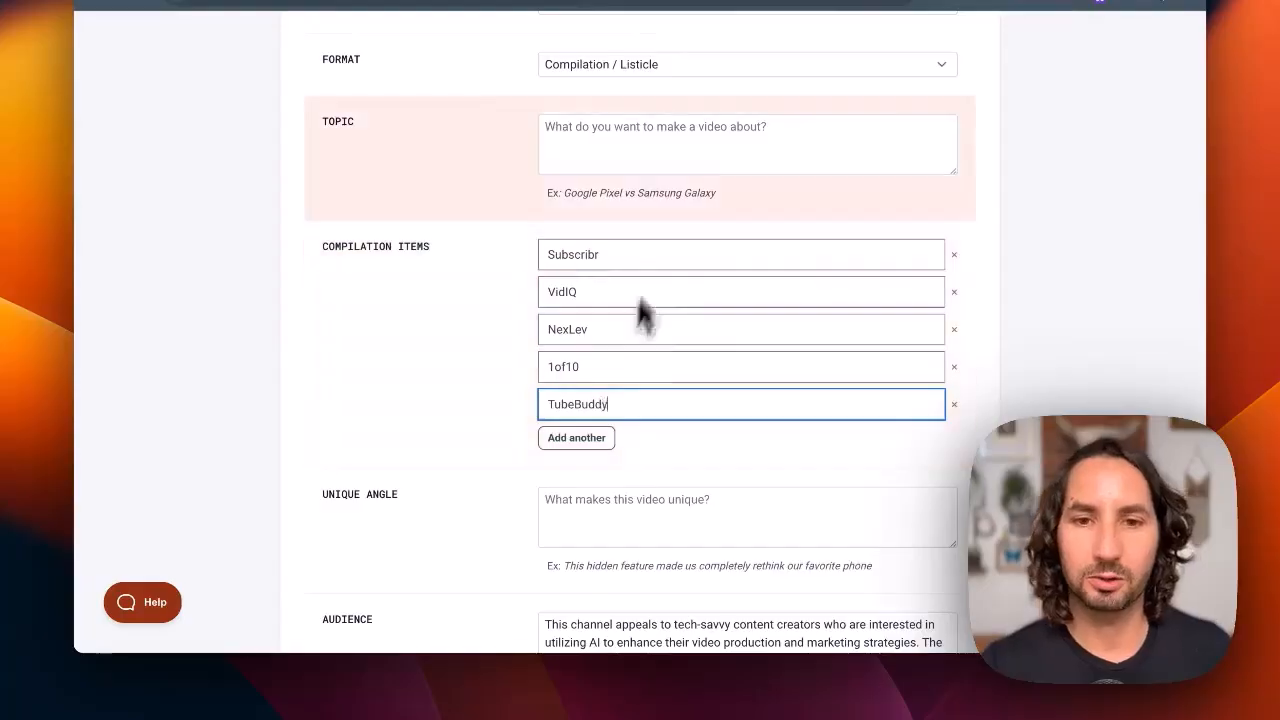
# Set the format to Educational and the topic to "This insane new AI tool literally writes my YouTube scripts for me"
pyautogui.click(674, 66)
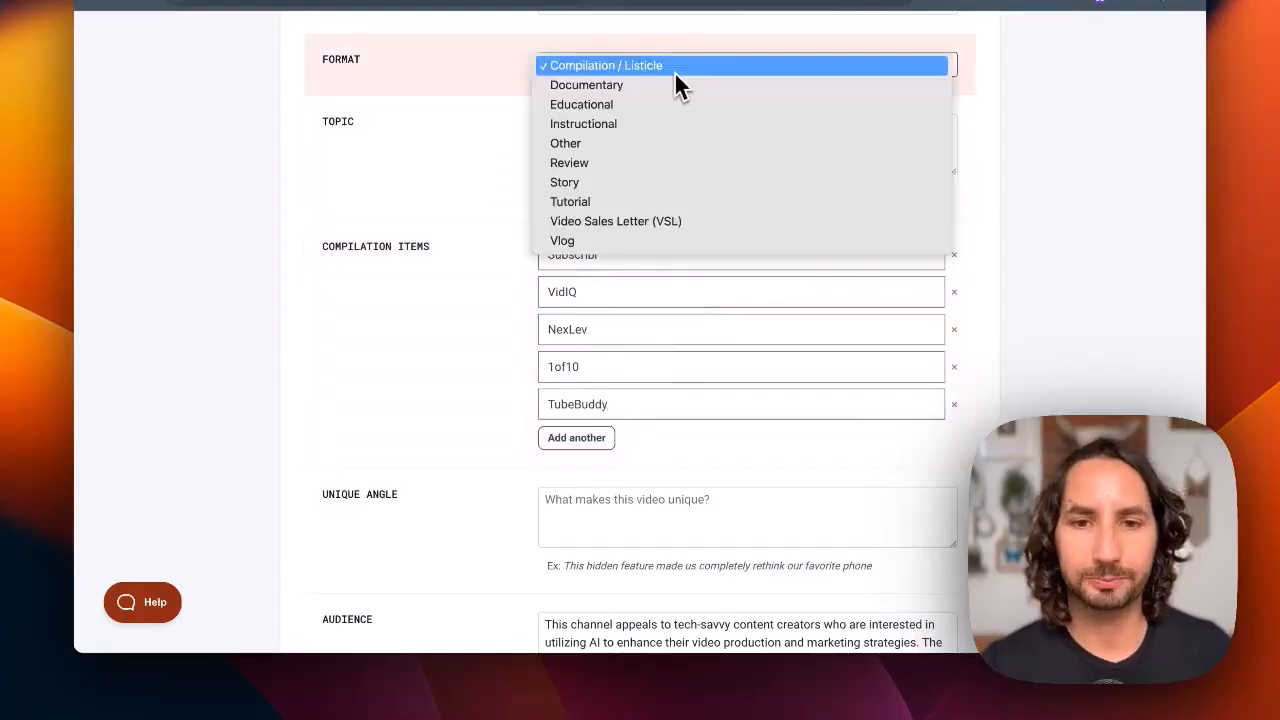
pyautogui.click(596, 108)
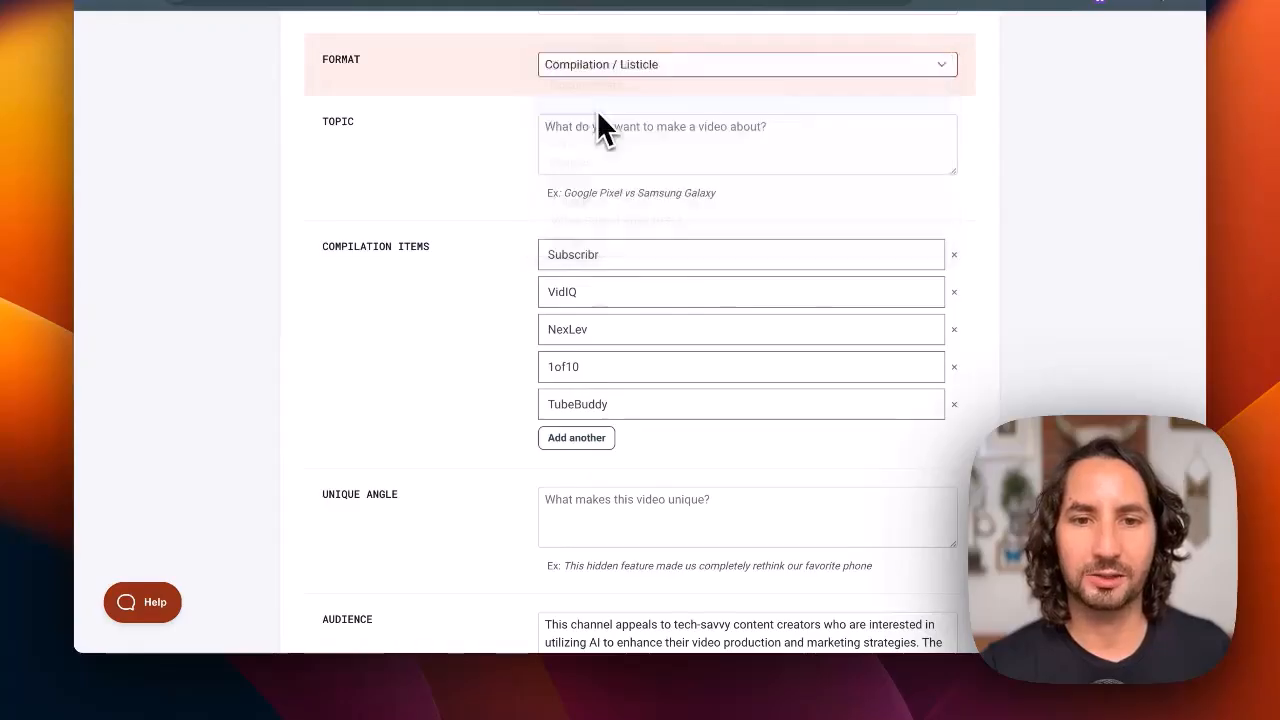
pyautogui.click(611, 146)
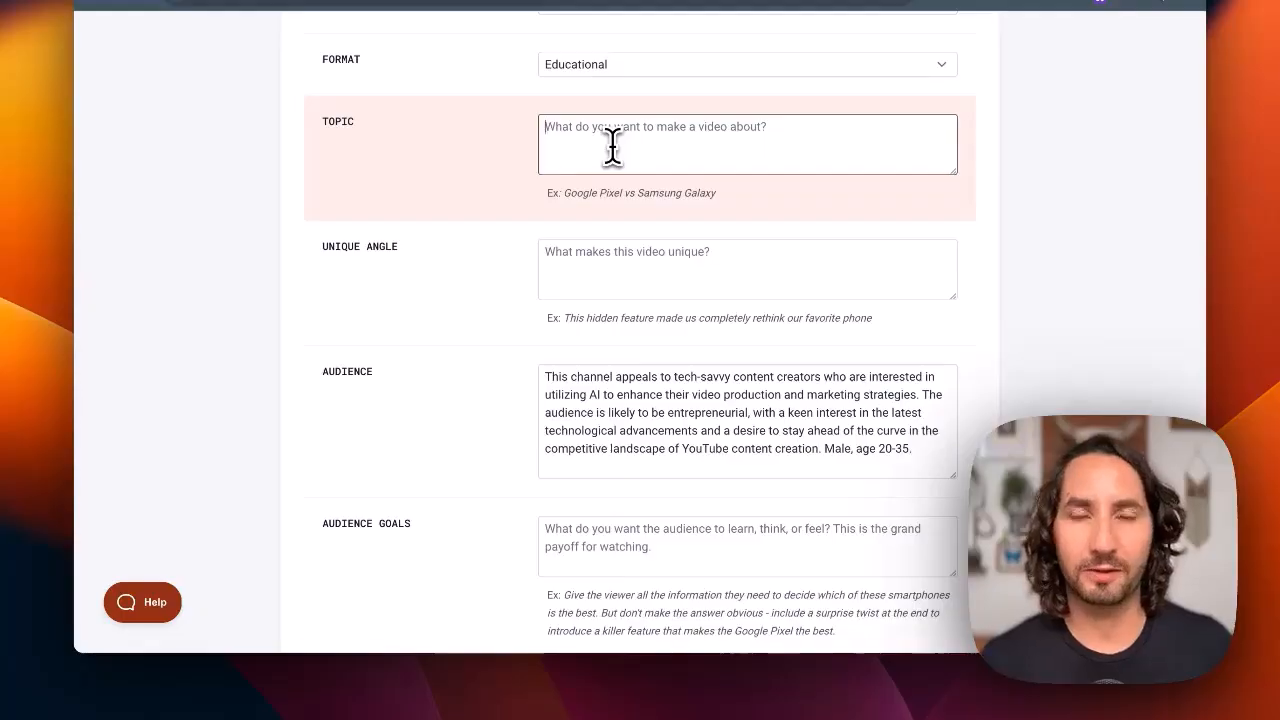
pyautogui.write('Th')
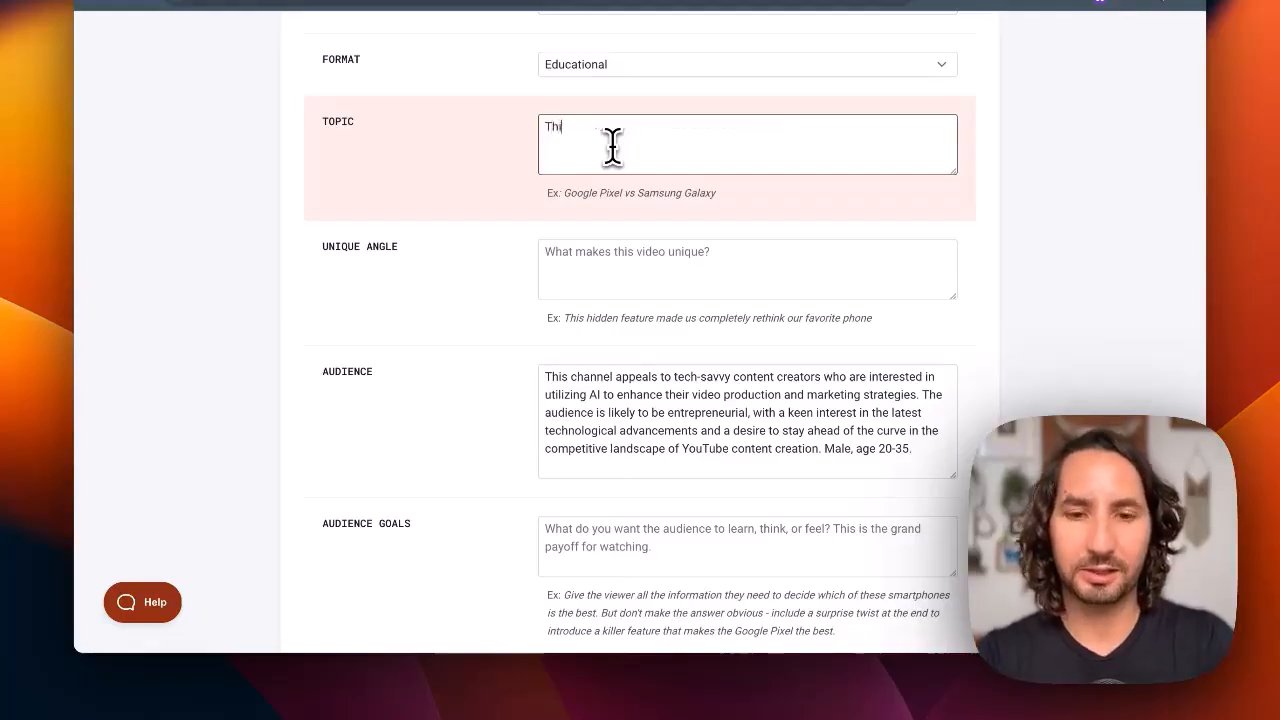
pyautogui.write('is insane new AI tool literally writes my You')
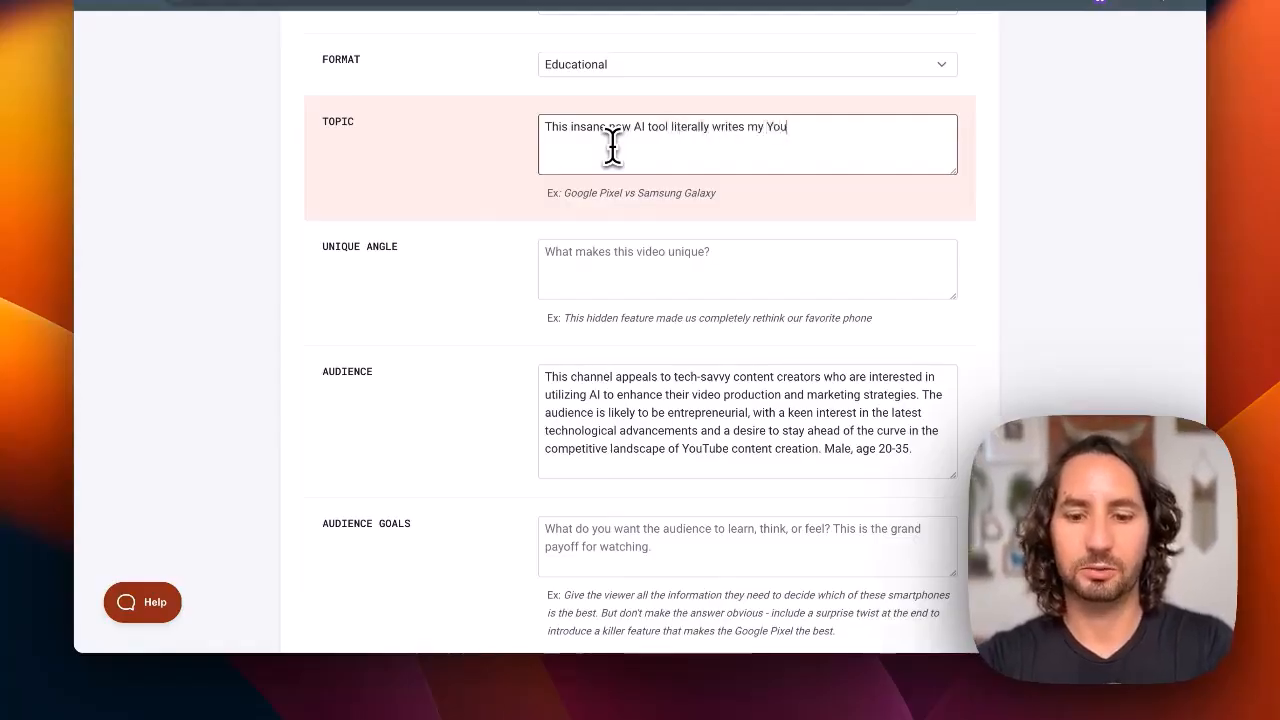
pyautogui.write('Tube scripts for me')
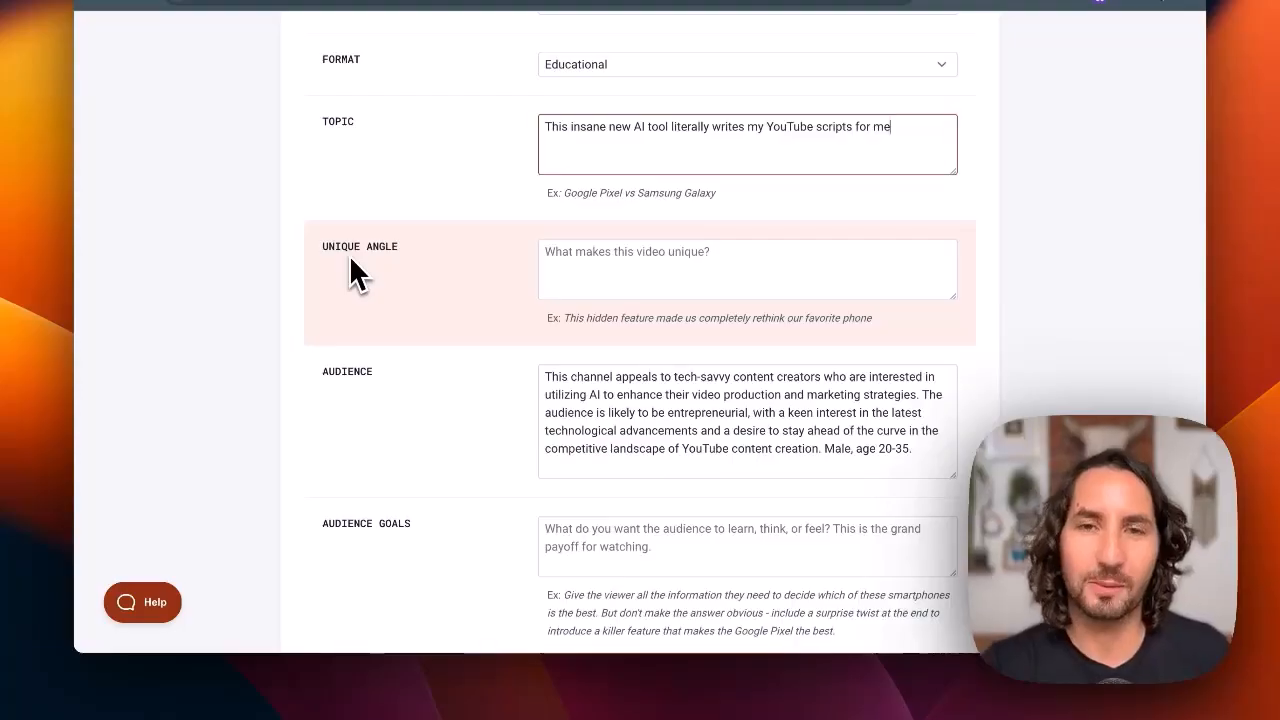
# Paste the prepared unique angle beginning "YouTube scriptwriting will never be the same" and enlarge its text box to review the whole text
pyautogui.click(589, 258)
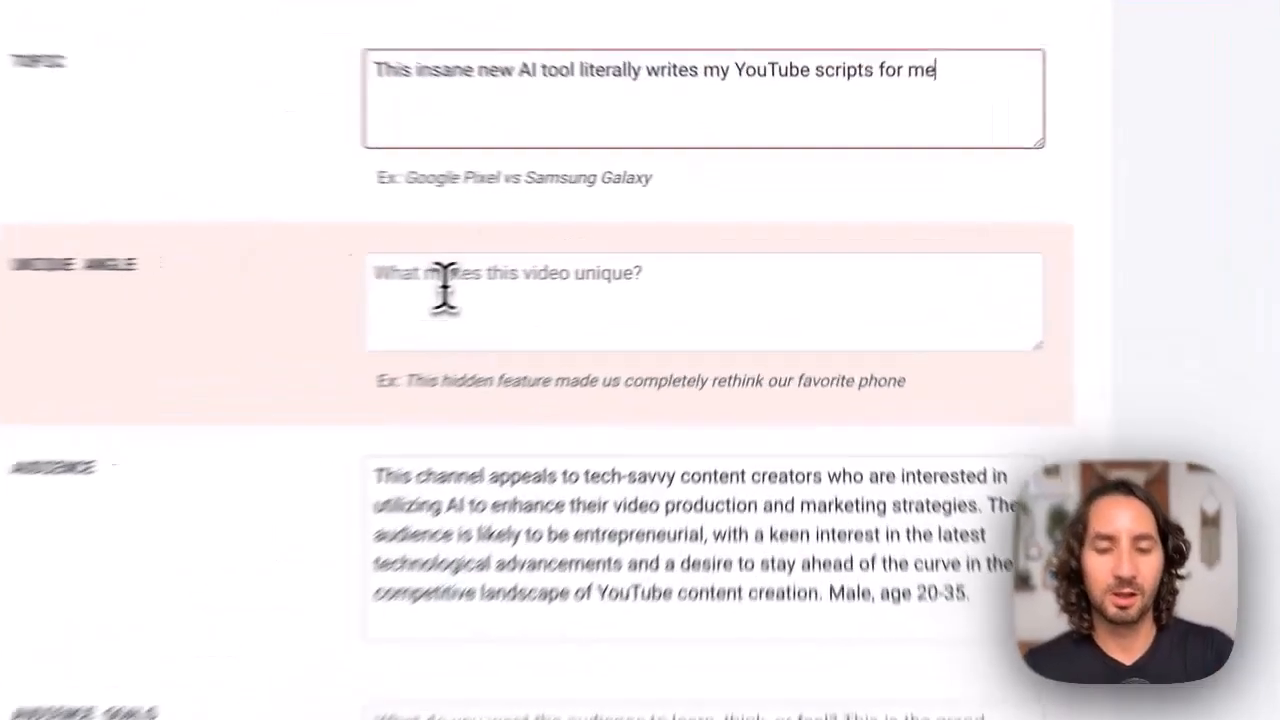
pyautogui.press('super+v')
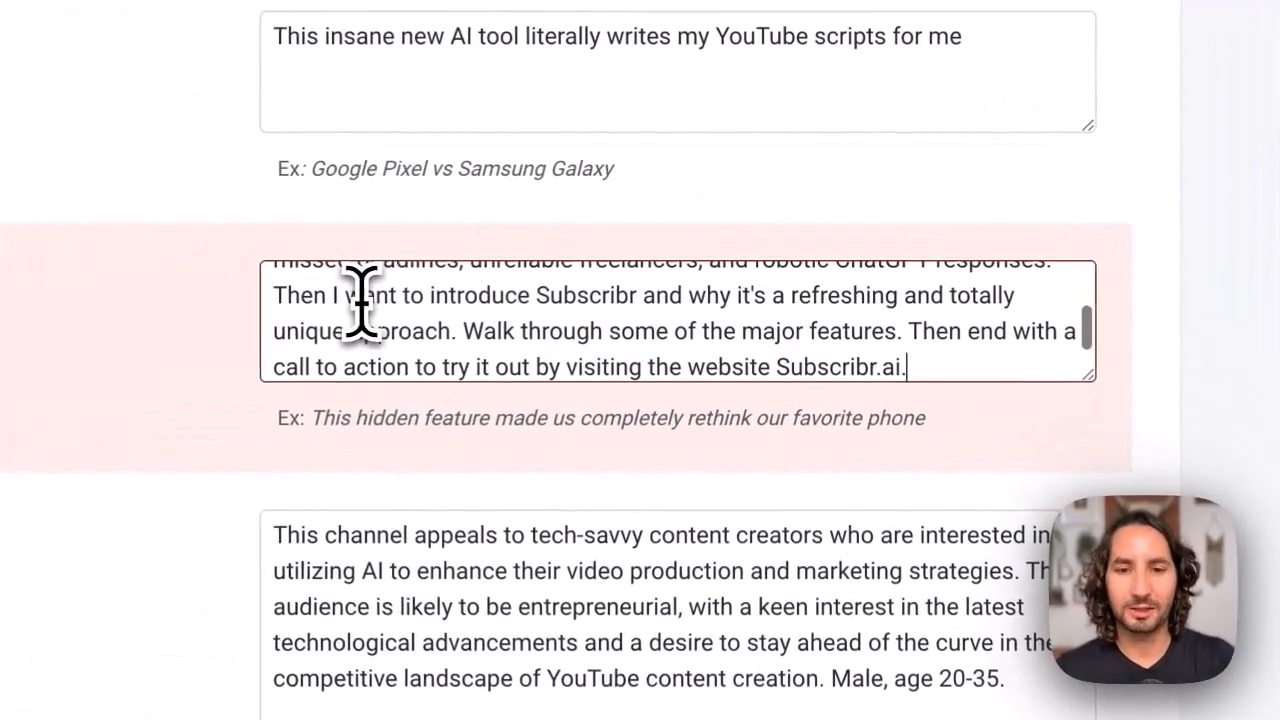
pyautogui.moveTo(1088, 376); pyautogui.dragTo(1100, 590)
pyautogui.moveTo(920, 435); pyautogui.dragTo(923, 406)
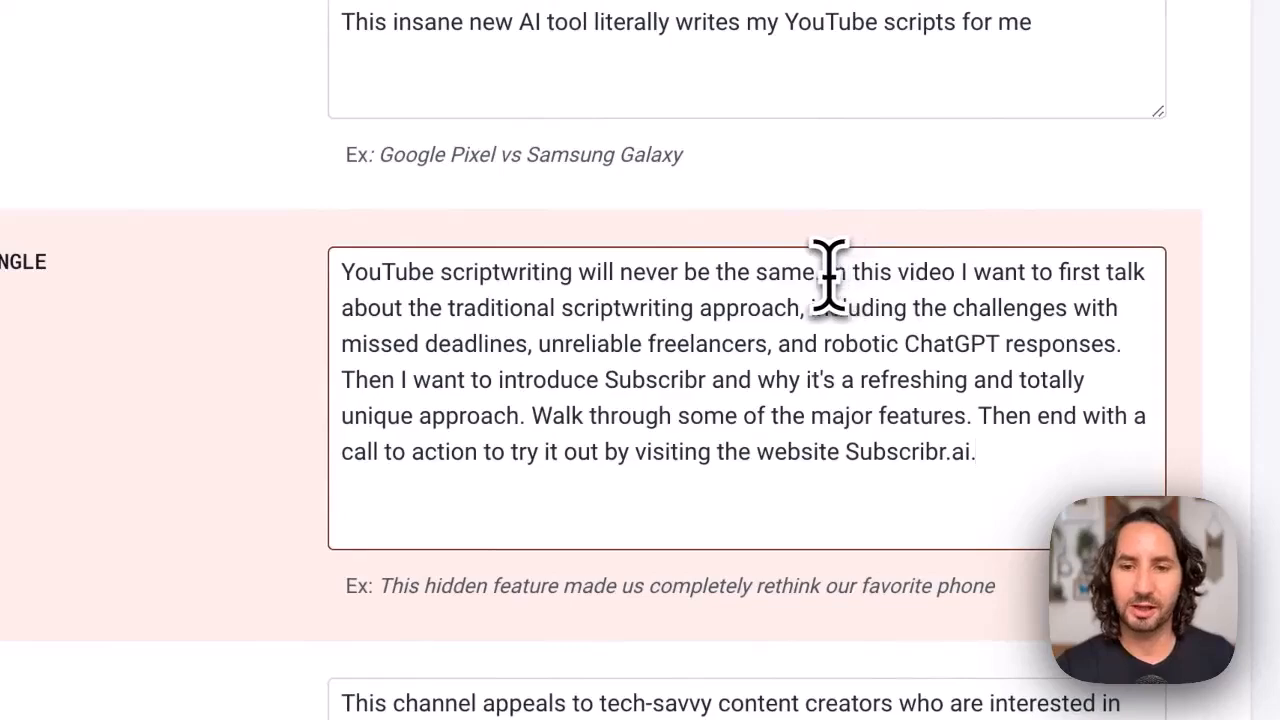
pyautogui.moveTo(826, 272); pyautogui.dragTo(953, 297)
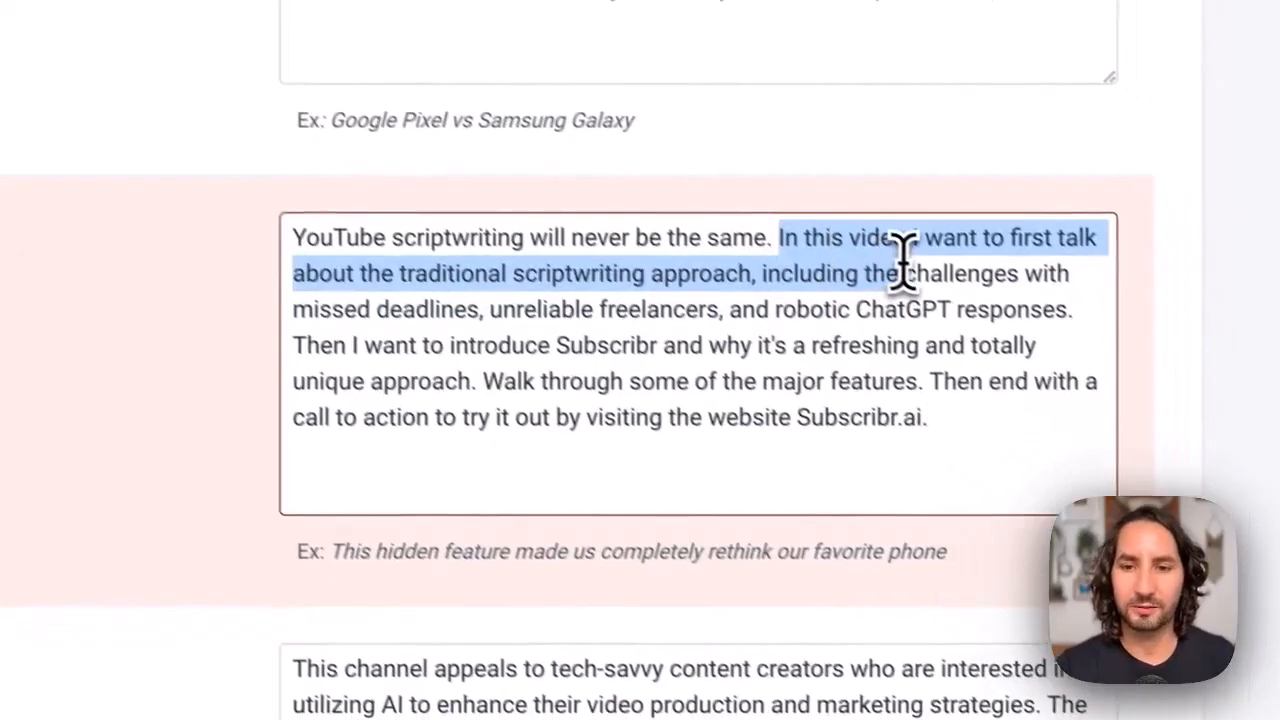
pyautogui.moveTo(903, 260); pyautogui.dragTo(574, 283)
pyautogui.moveTo(352, 324); pyautogui.dragTo(631, 325)
pyautogui.moveTo(474, 361); pyautogui.dragTo(852, 352)
pyautogui.click(852, 354)
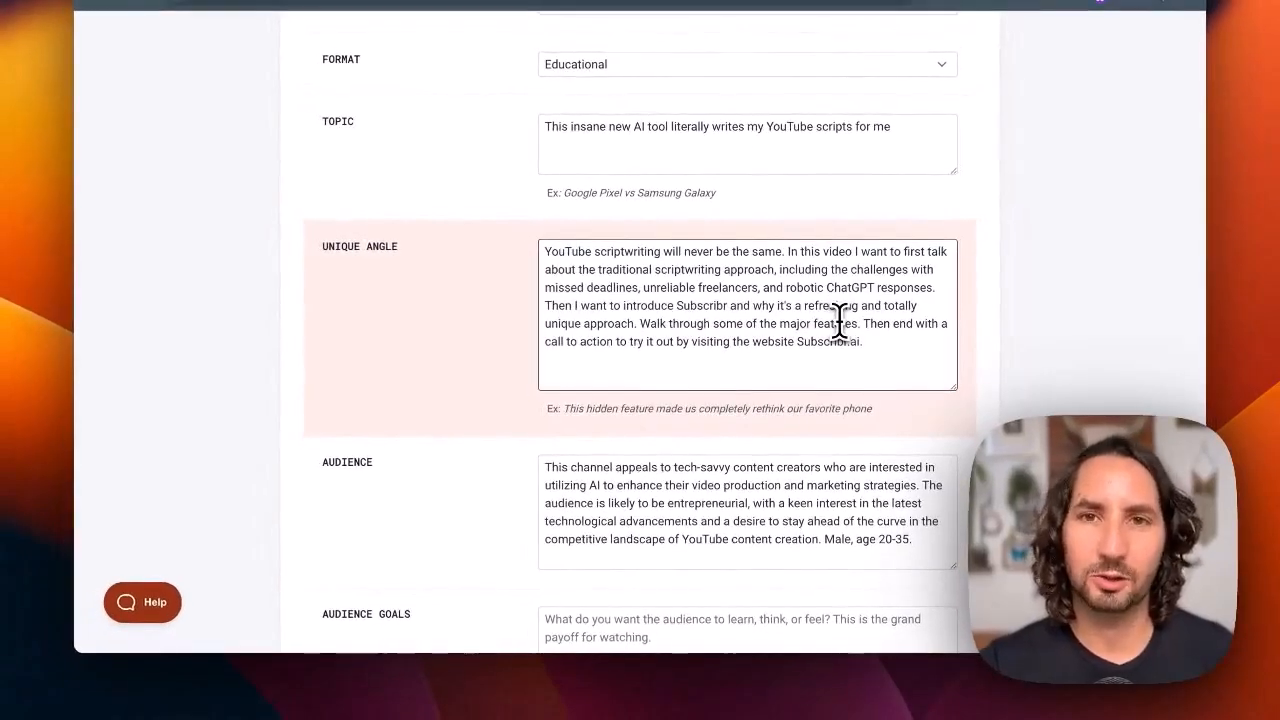
# Fill in the audience goals with "Get frustrated with the traditional approach to scriptwriting, and be motivated to try Subscribr"
pyautogui.scroll(-5, 840, 320)
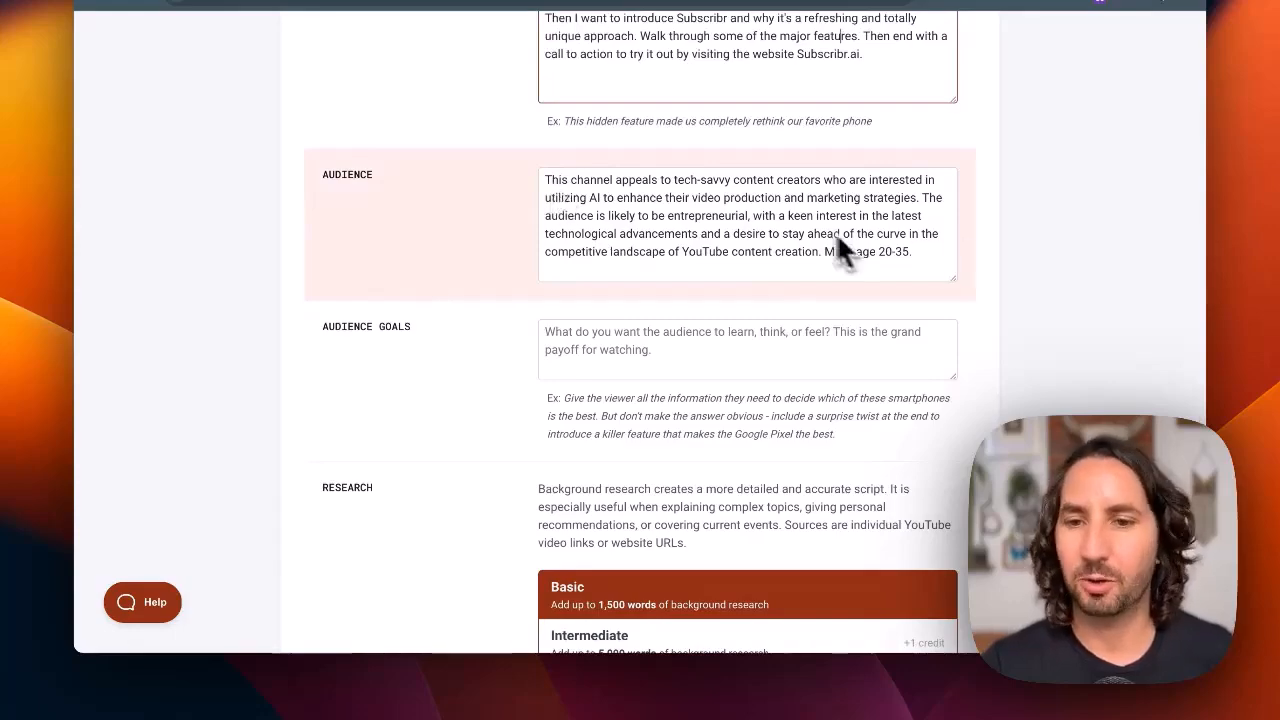
pyautogui.scroll(-1, 897, 268)
pyautogui.scroll(-3, 846, 251)
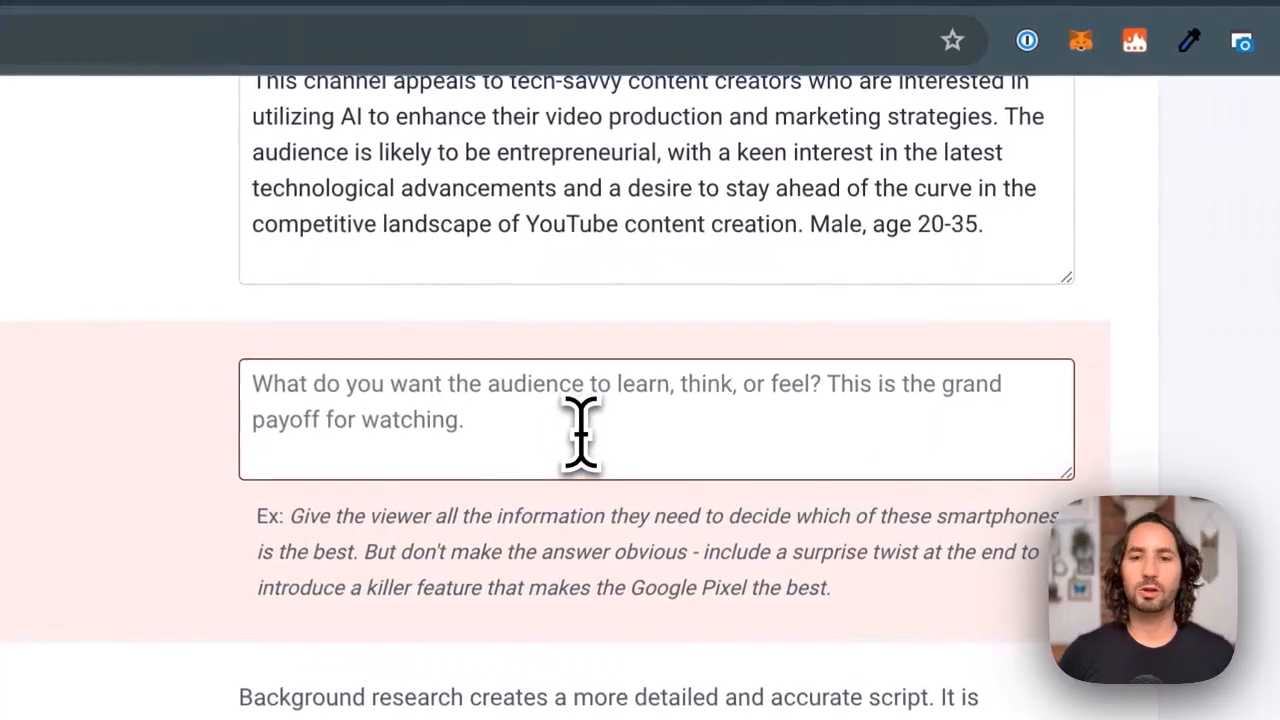
pyautogui.click(709, 190)
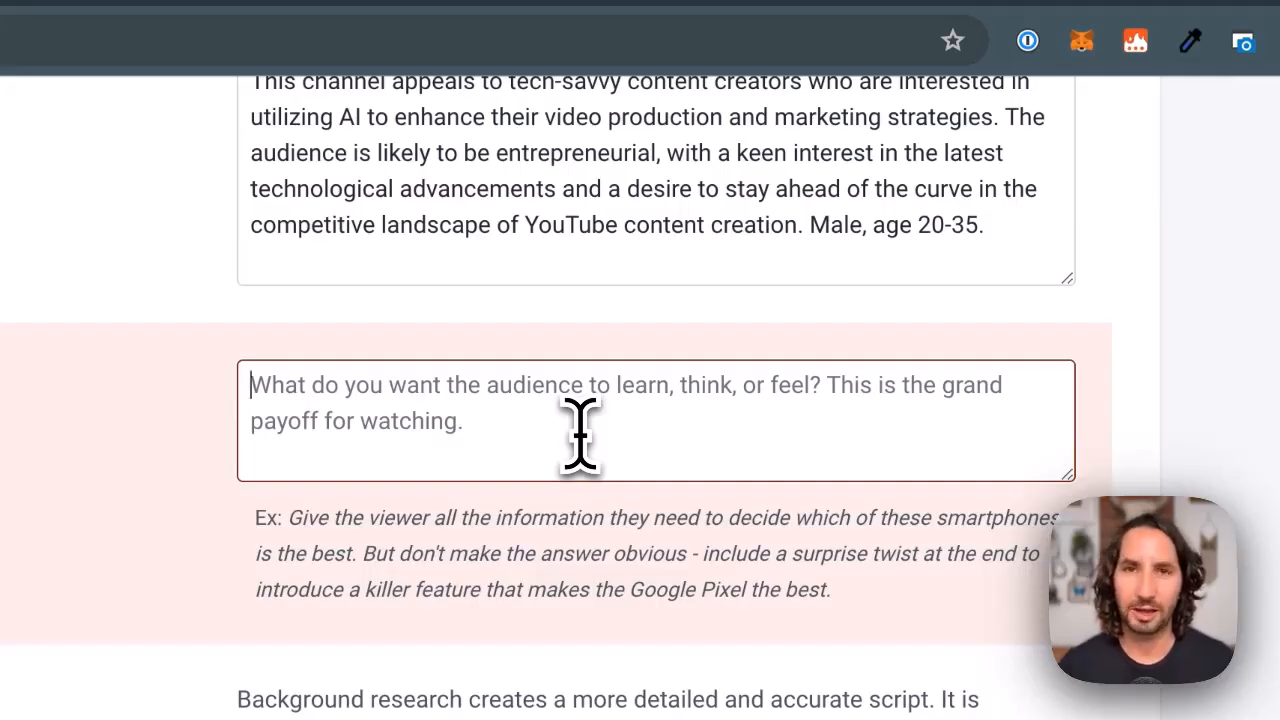
pyautogui.click(580, 432)
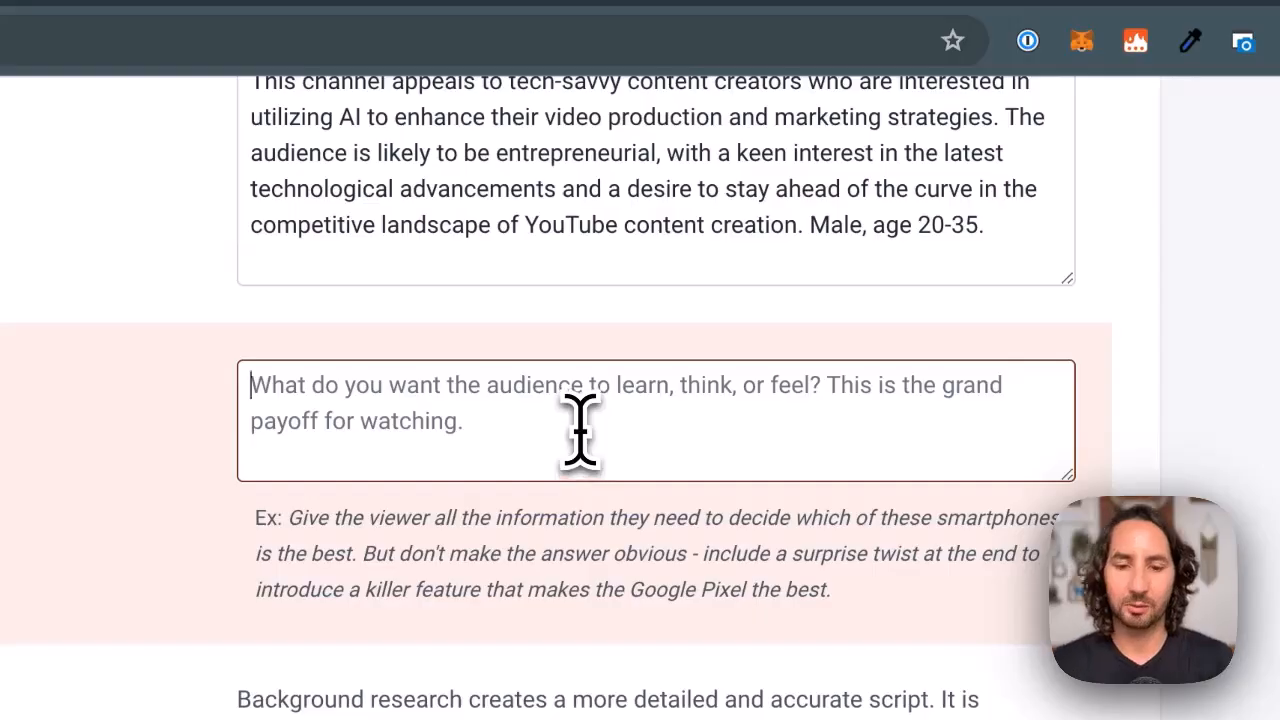
pyautogui.write('Get frustr')
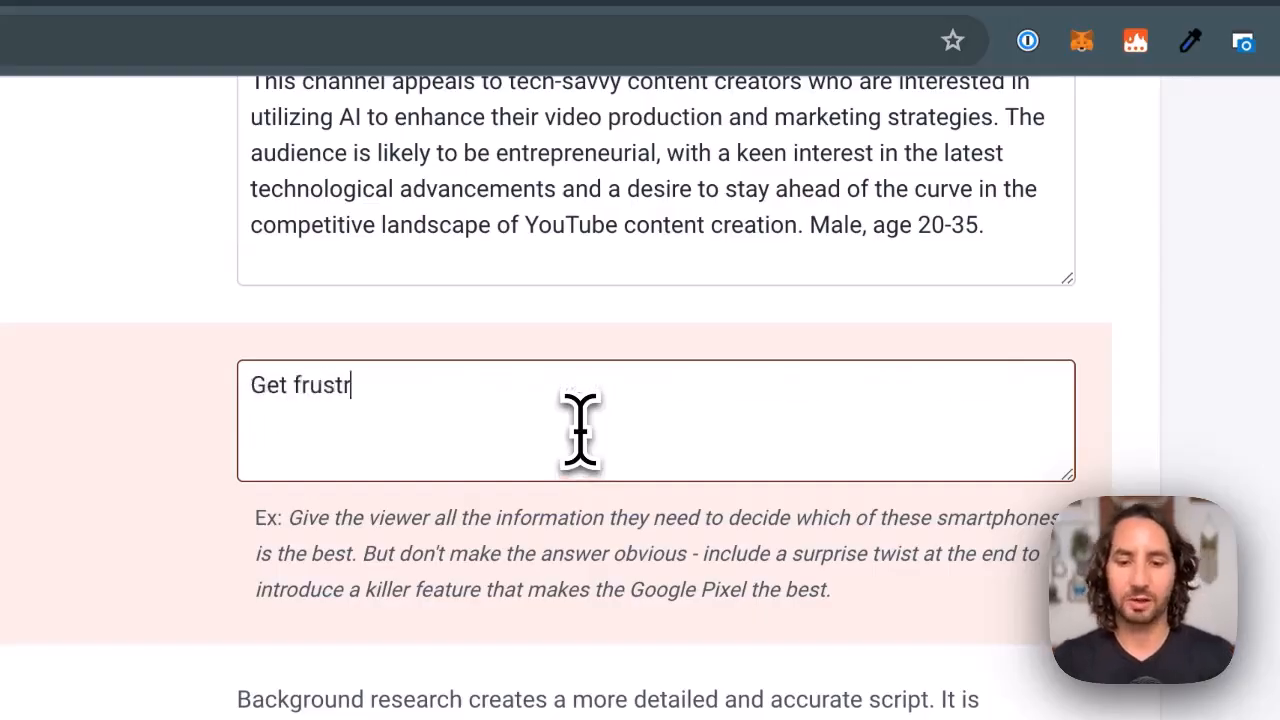
pyautogui.write('ated with the tra')
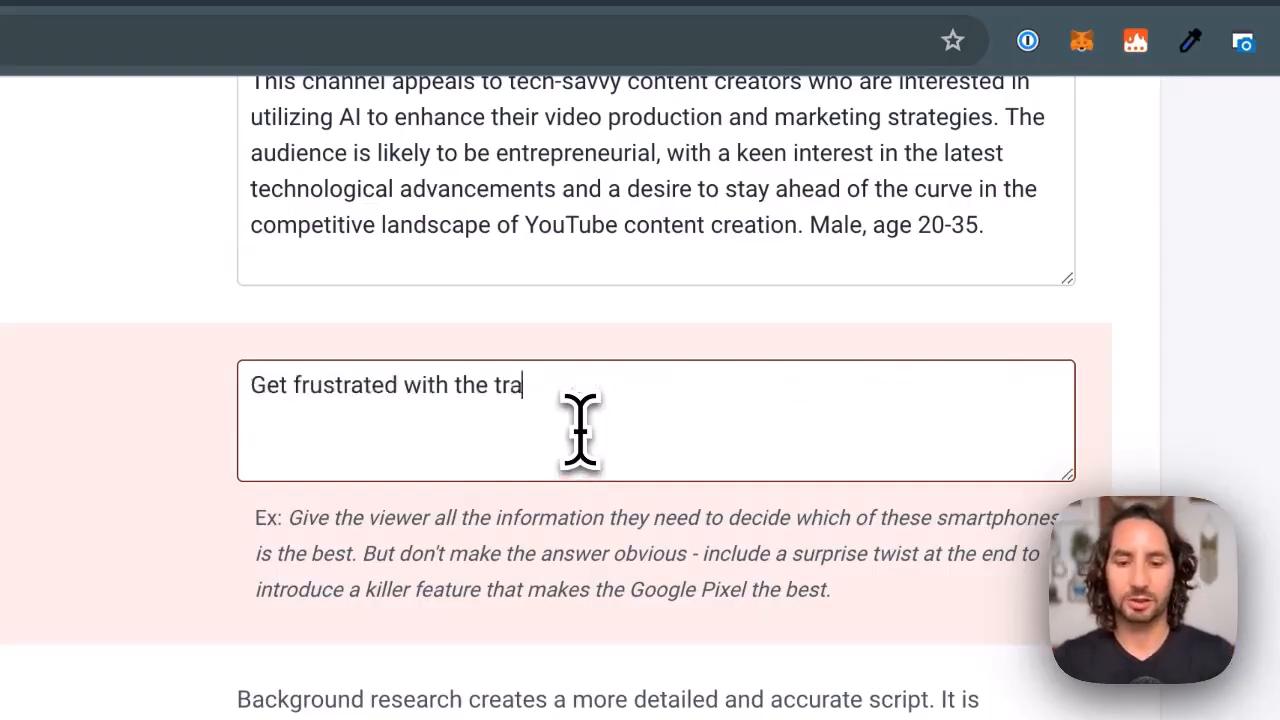
pyautogui.write('ditional approach to ')
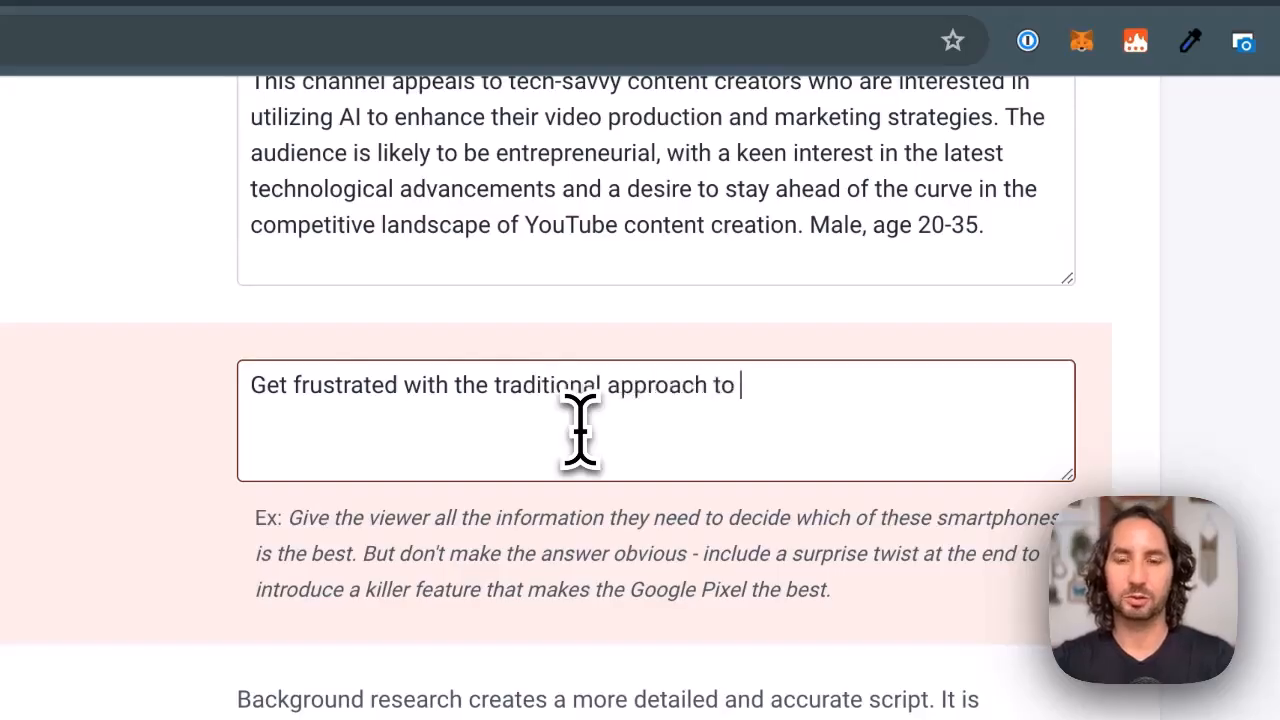
pyautogui.write('scriptwriting, and be motivate')
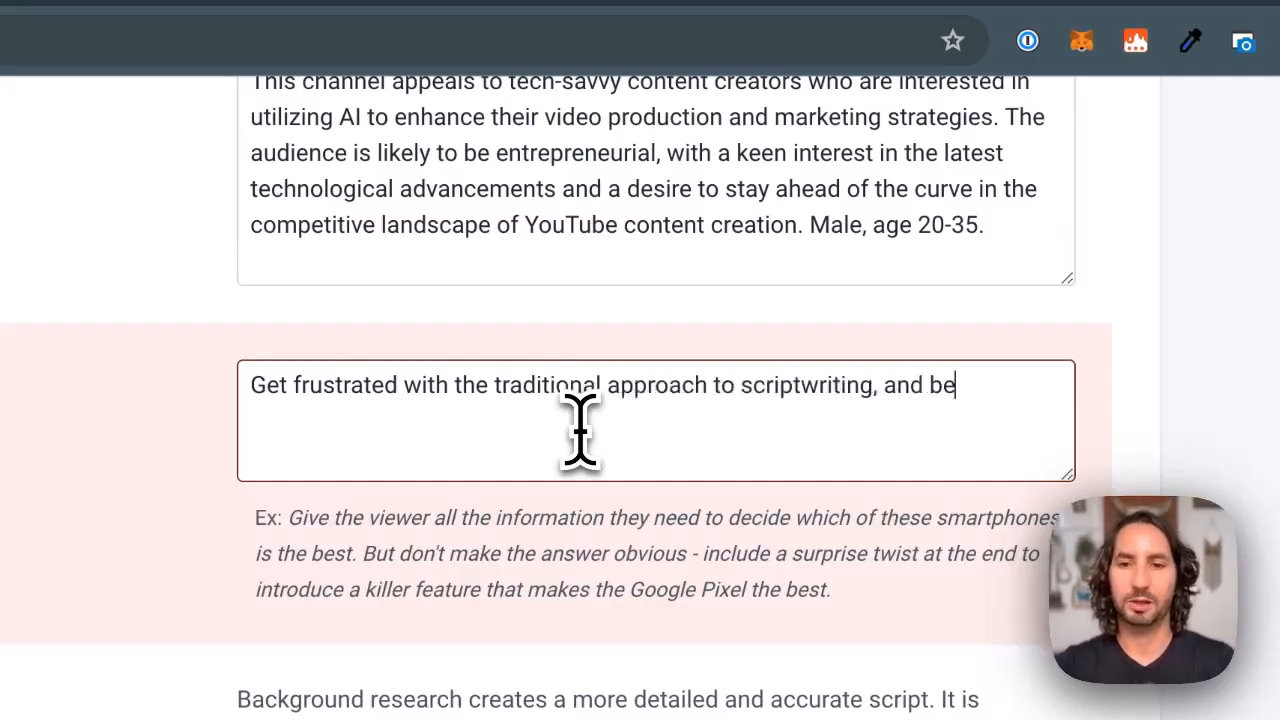
pyautogui.write('d to try Subscri')
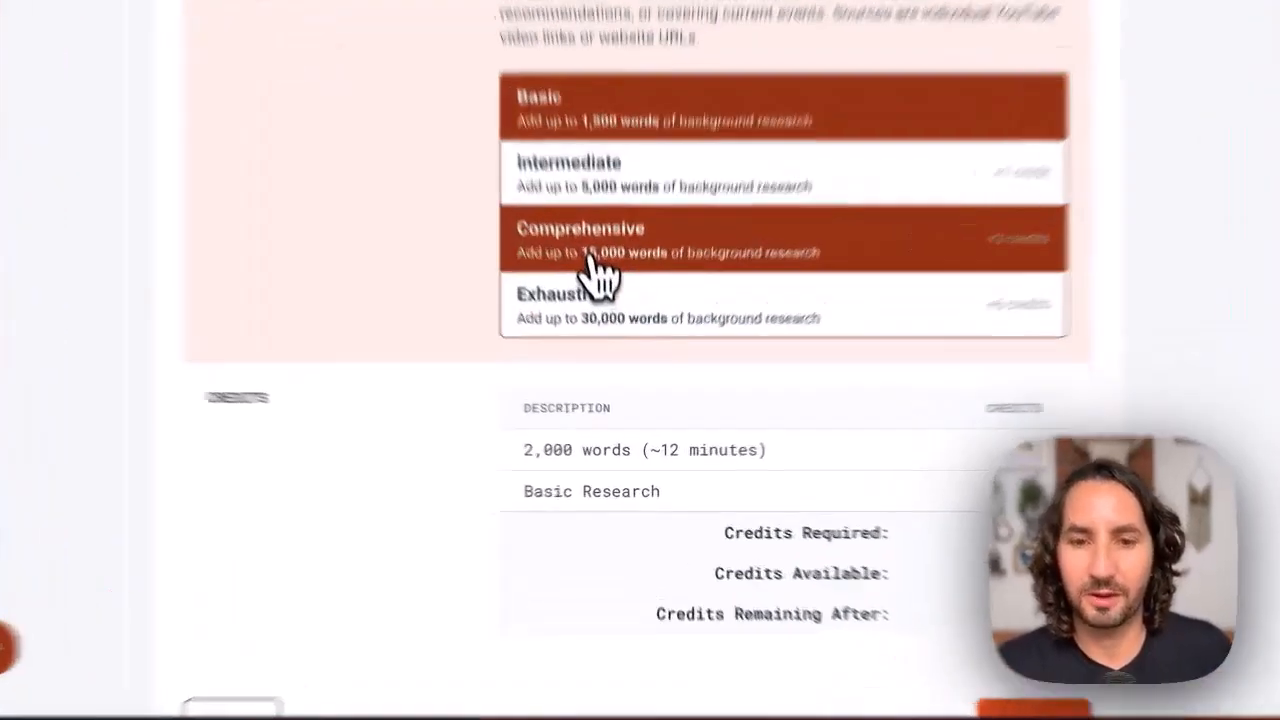
# Set the background research level to Comprehensive, with up to 15,000 words, and create the script
pyautogui.click(606, 315)
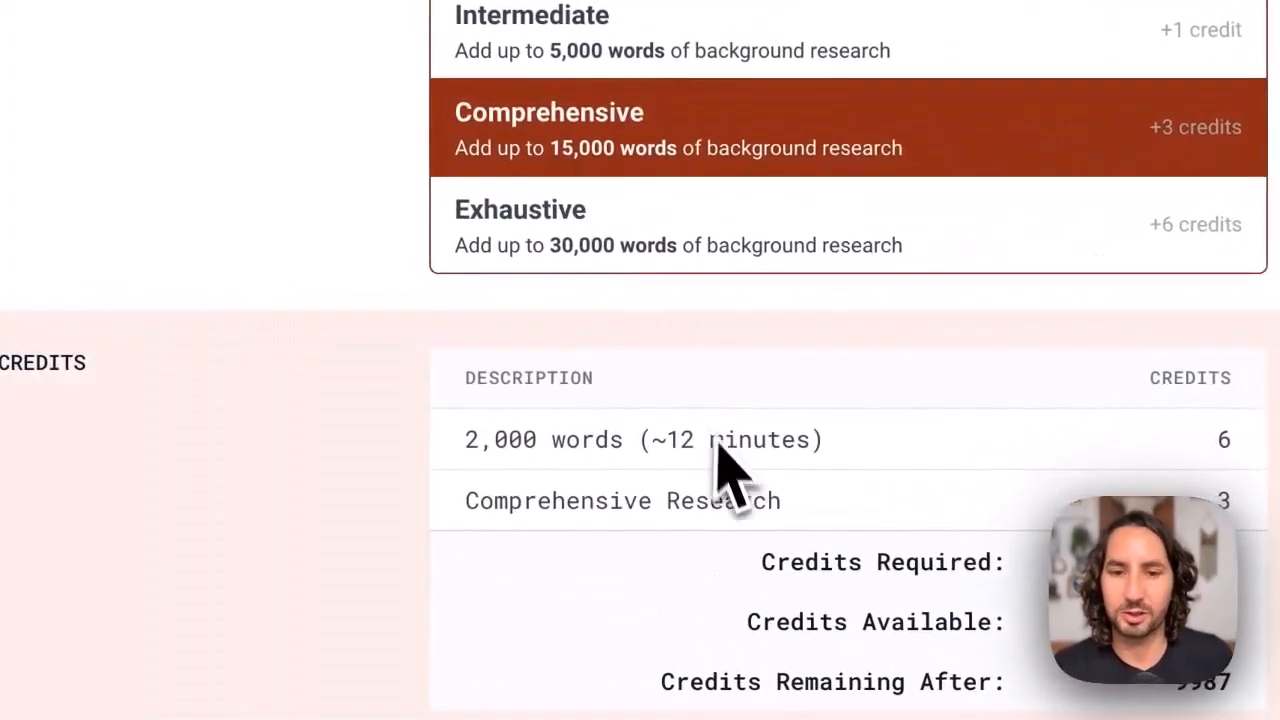
pyautogui.scroll(-2, 714, 457)
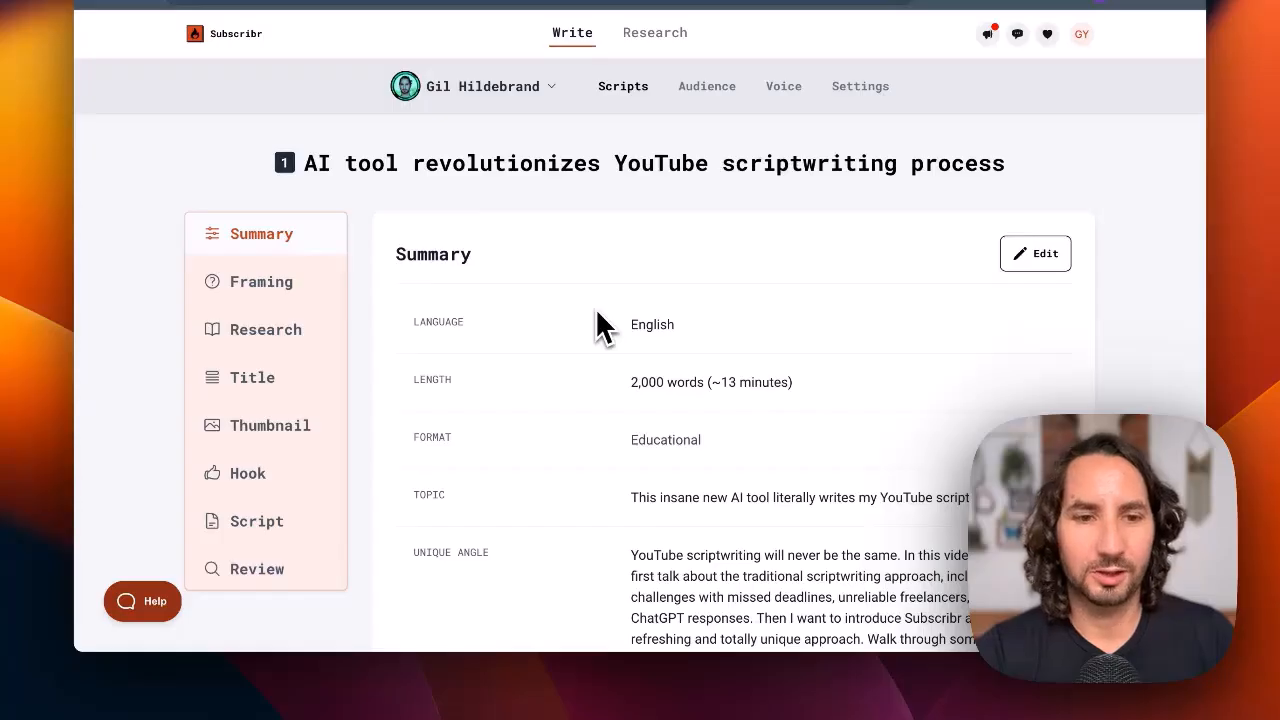
pyautogui.scroll(-2, 680, 377)
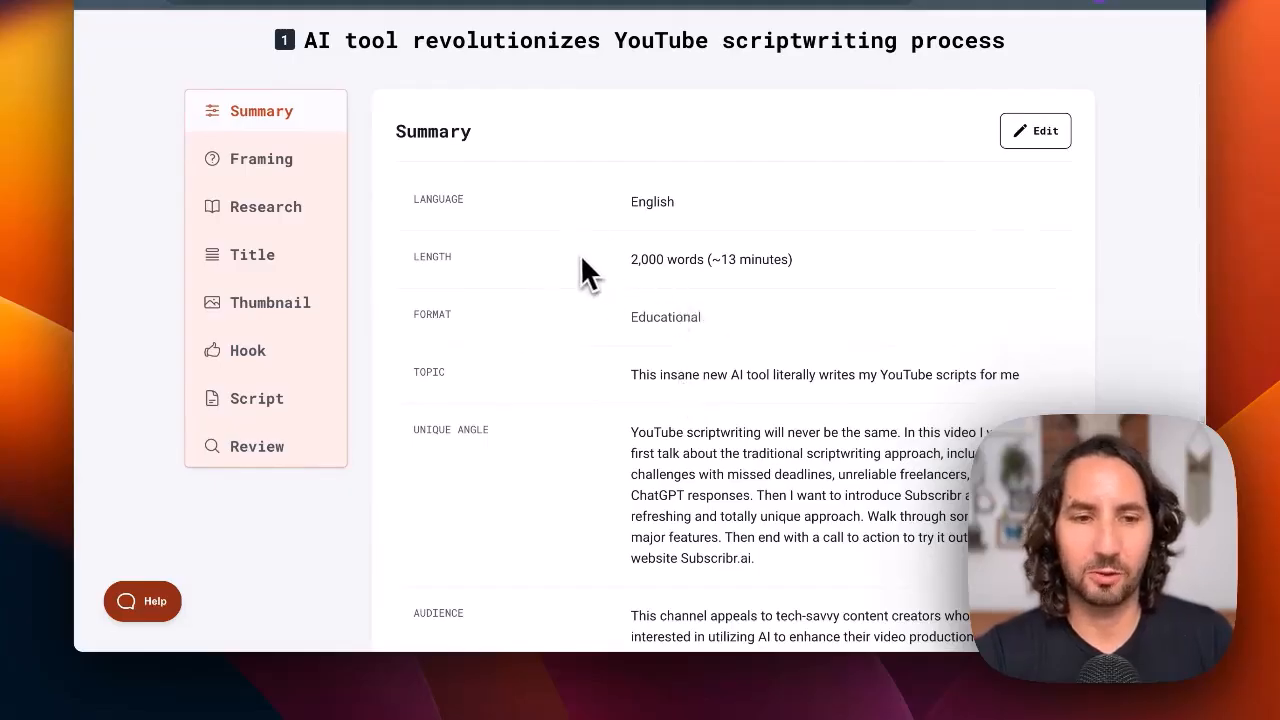
# Choose the first five framing questions, from the traditional scriptwriting challenges through Subscribr's reliability compared to hiring freelancers
pyautogui.click(305, 192)
pyautogui.scroll(-4, 686, 363)
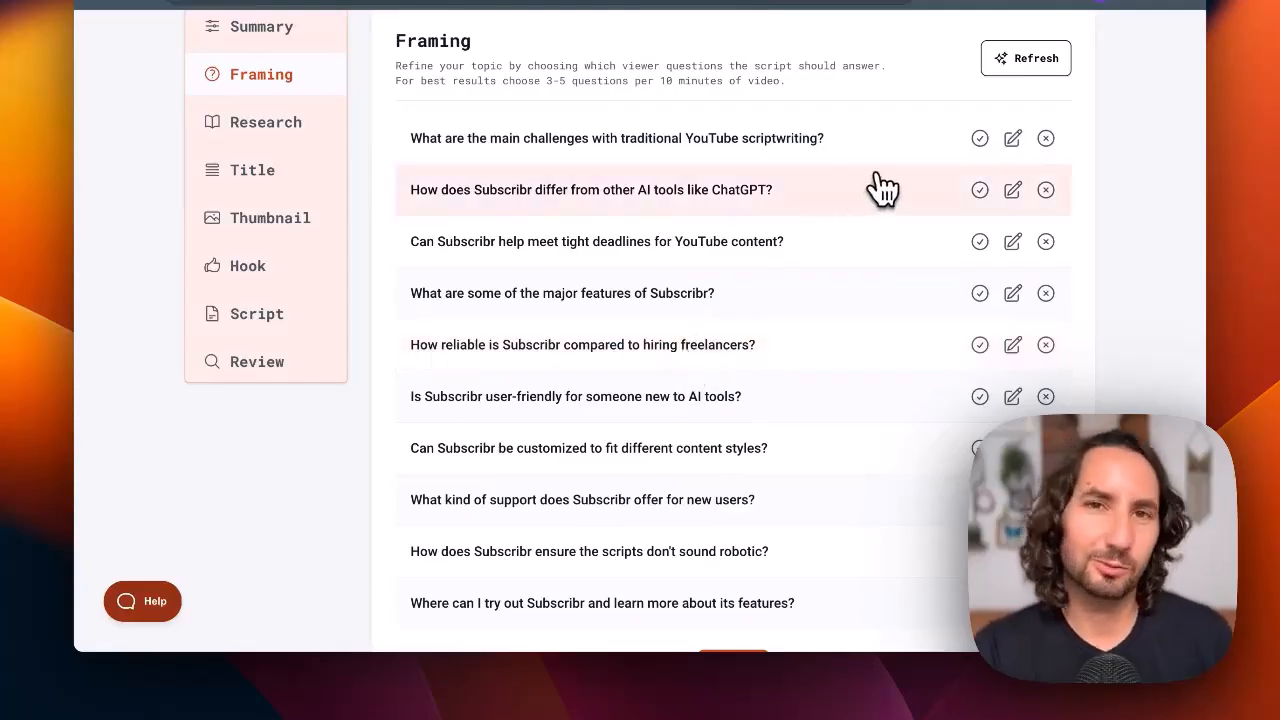
pyautogui.click(980, 140)
pyautogui.click(980, 192)
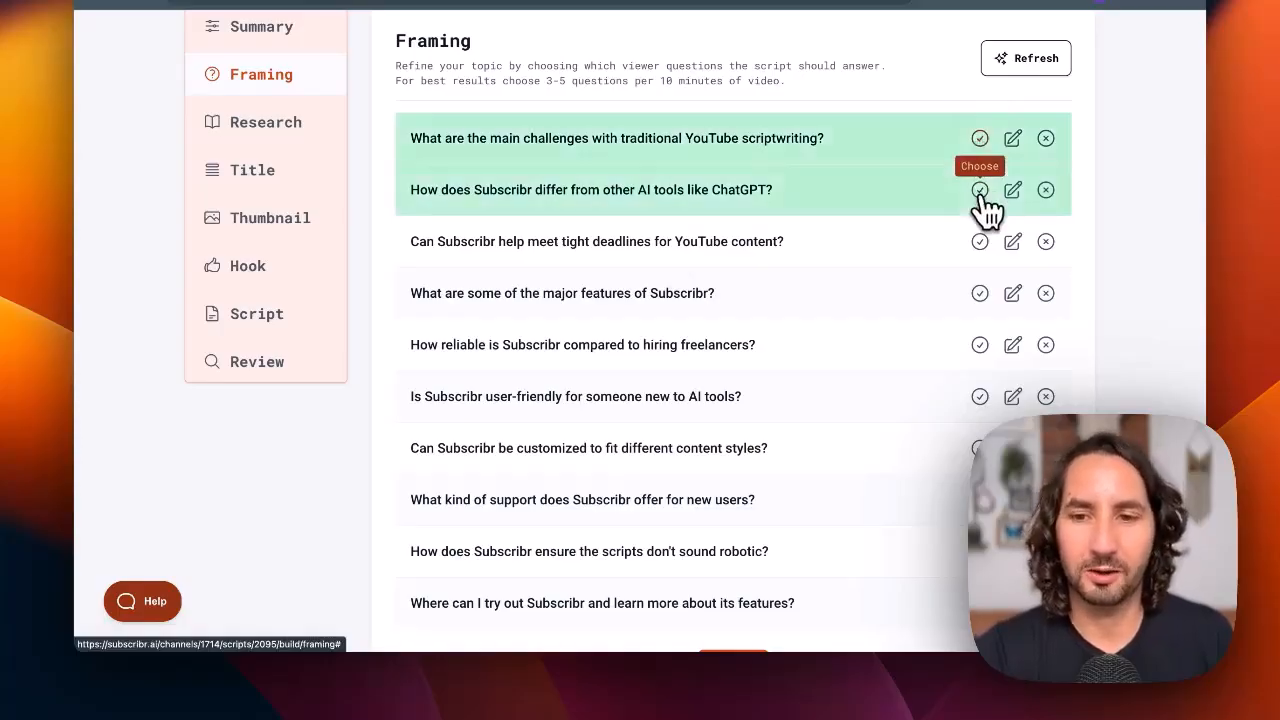
pyautogui.click(980, 242)
pyautogui.click(980, 293)
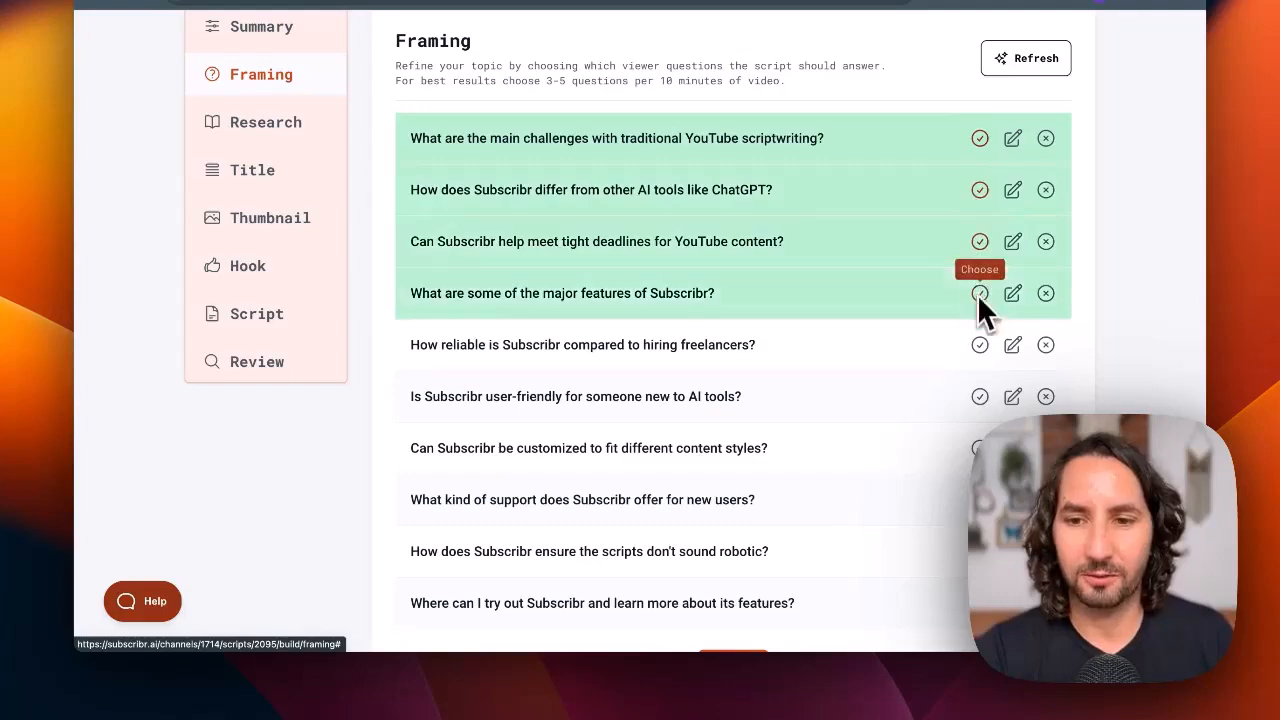
pyautogui.click(980, 345)
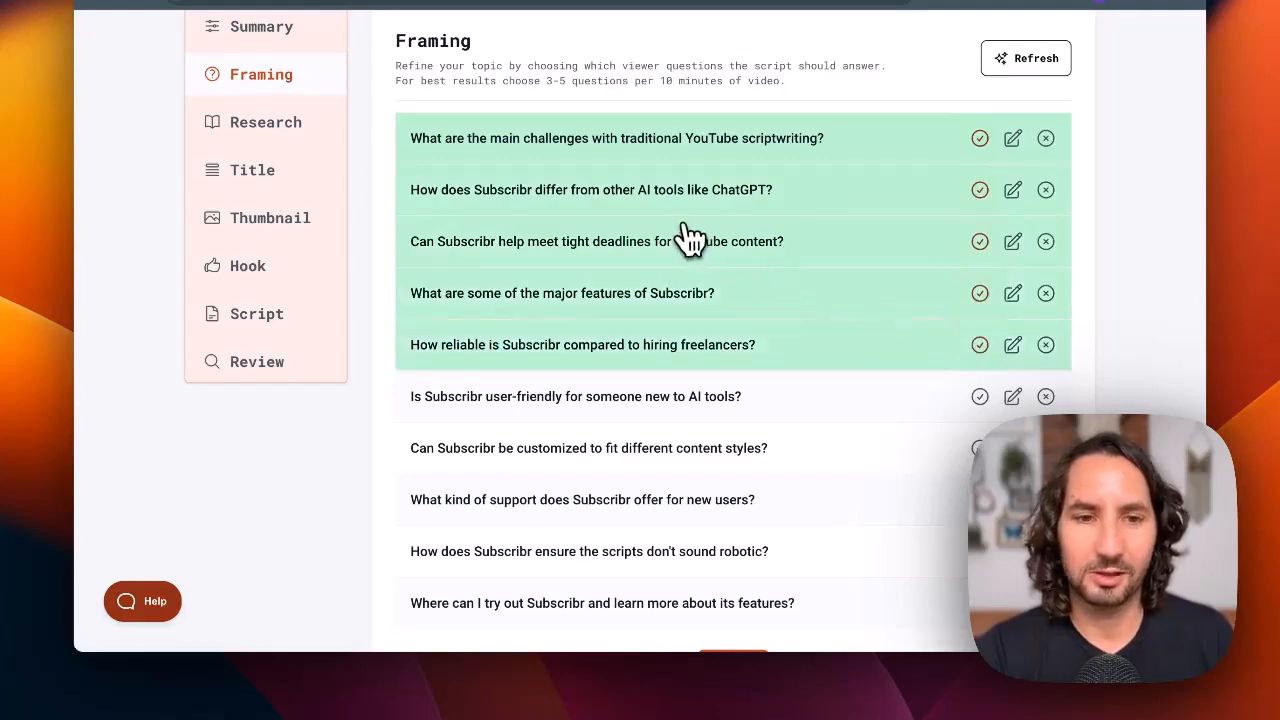
pyautogui.click(244, 134)
pyautogui.scroll(-2, 502, 246)
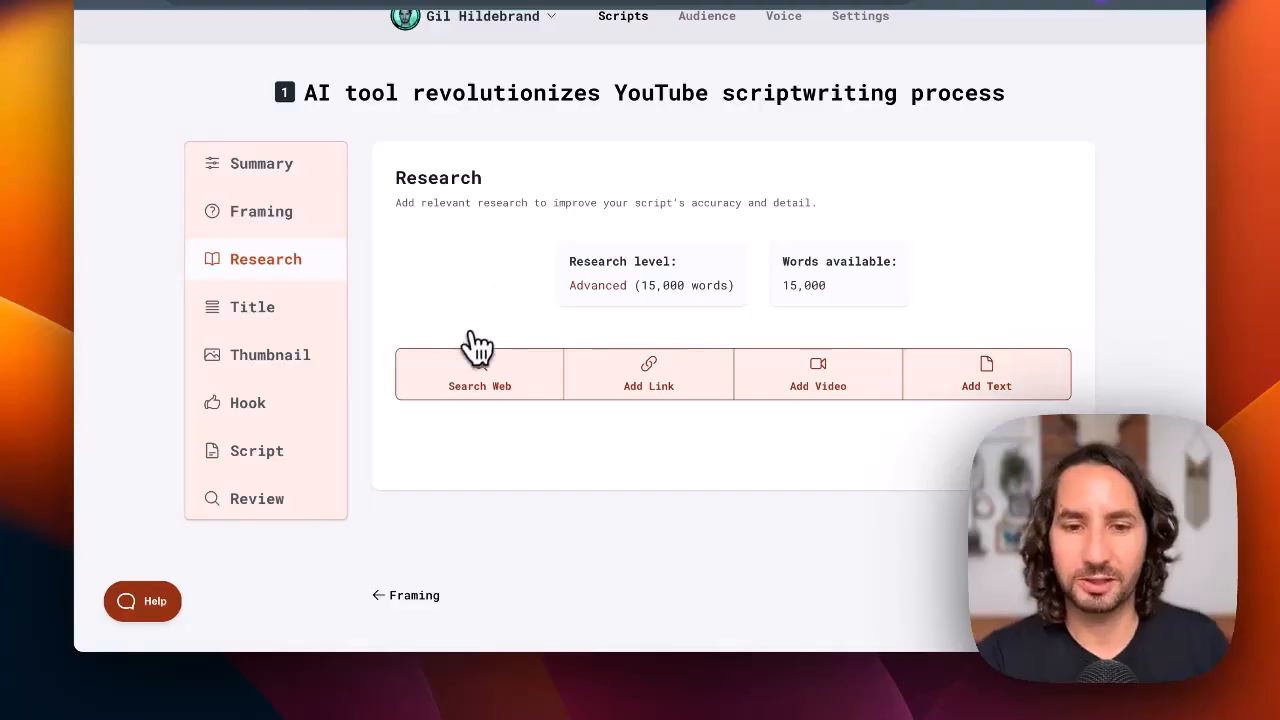
pyautogui.click(655, 383)
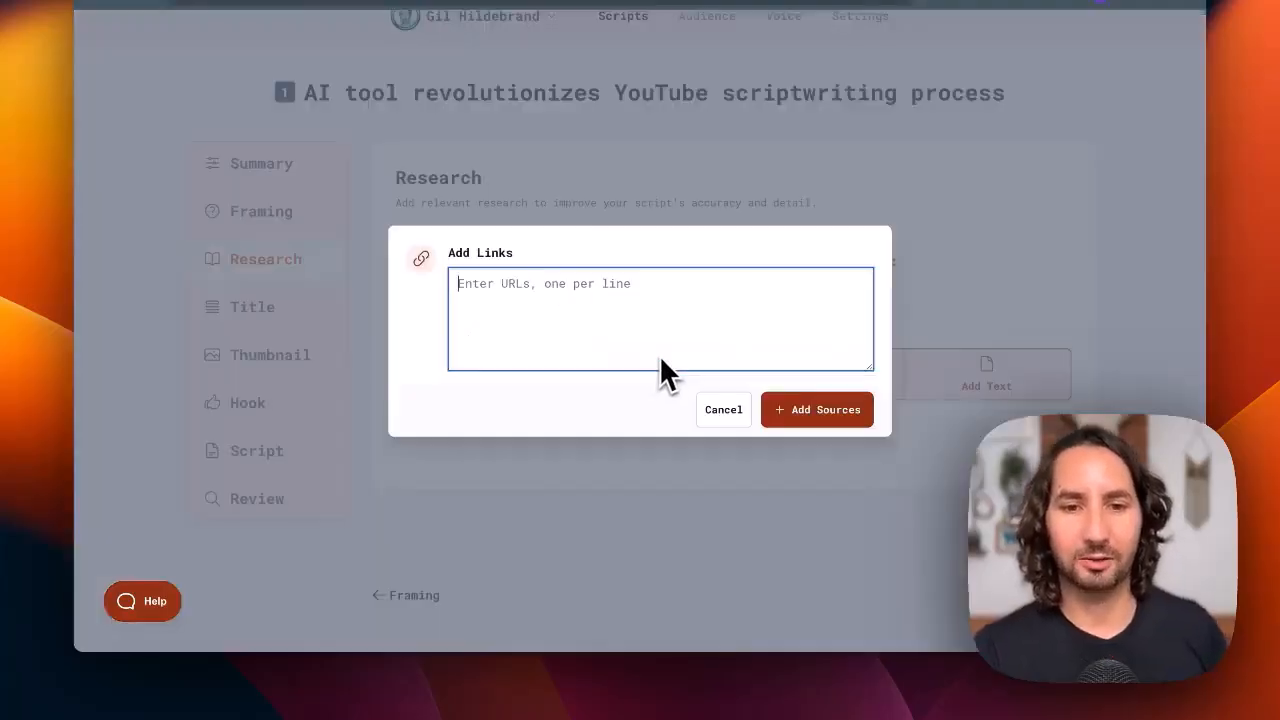
pyautogui.write('https:')
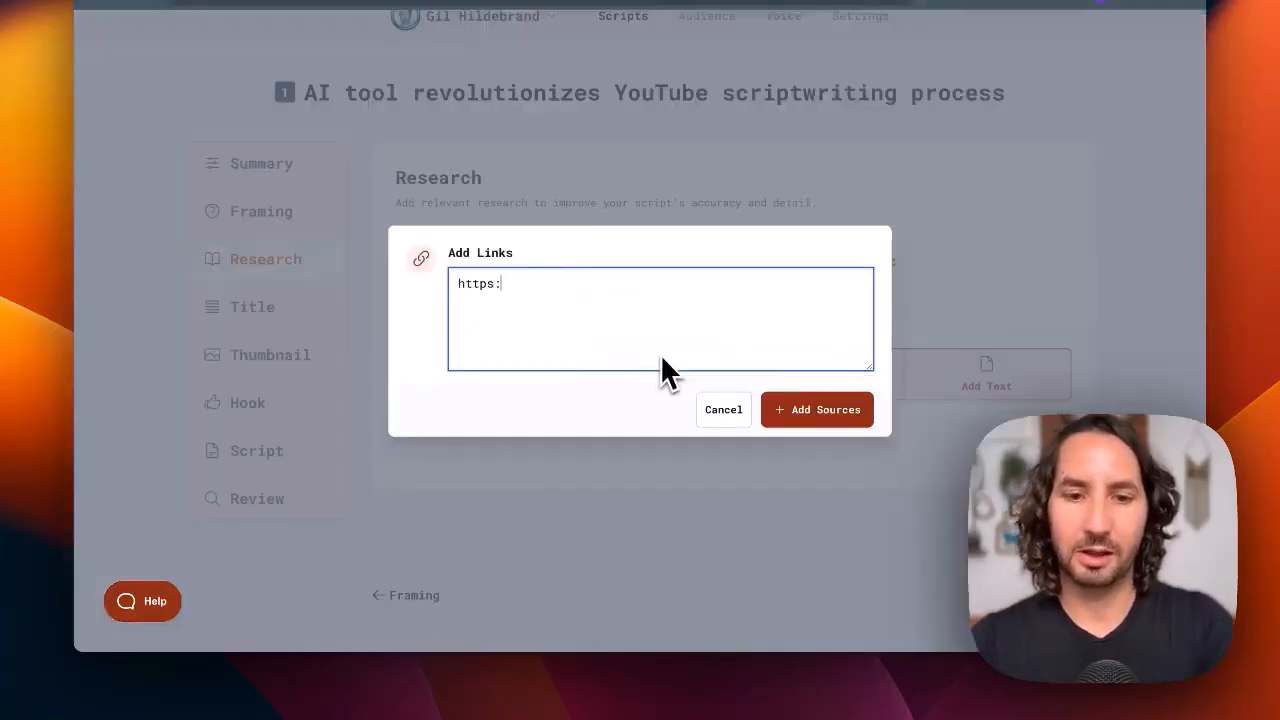
pyautogui.write('//subscribr.ai')
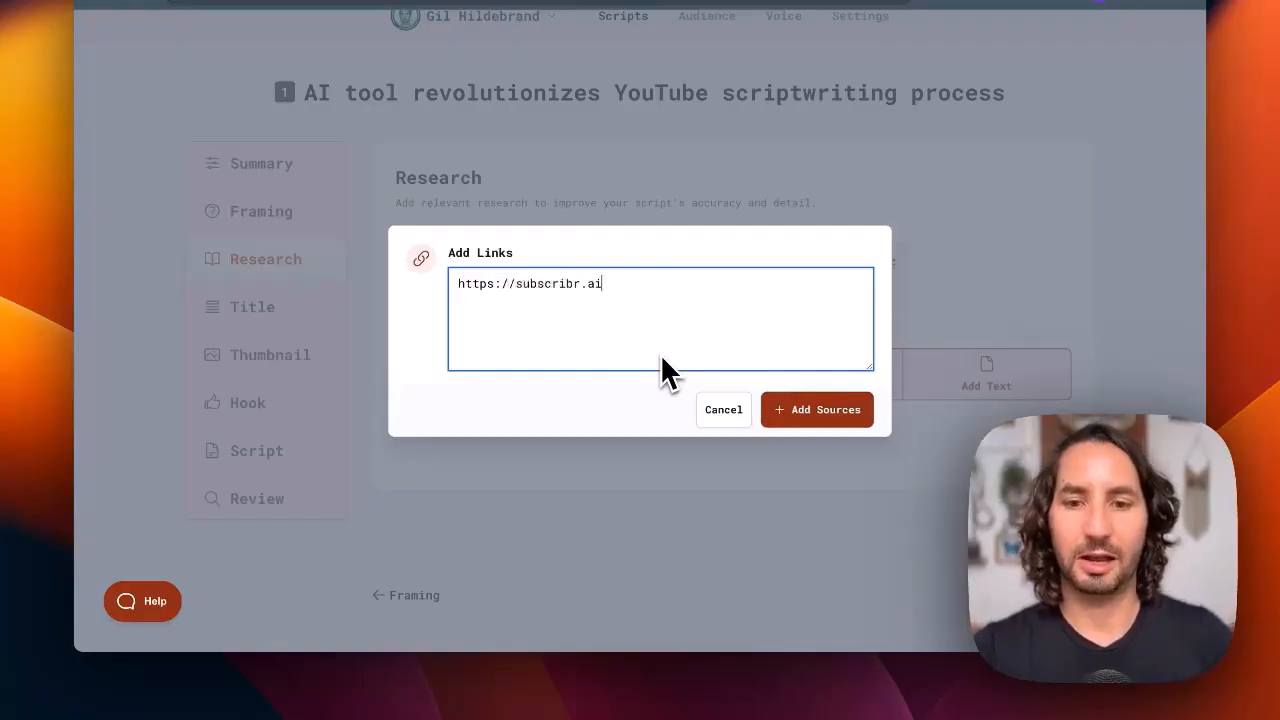
pyautogui.click(810, 412)
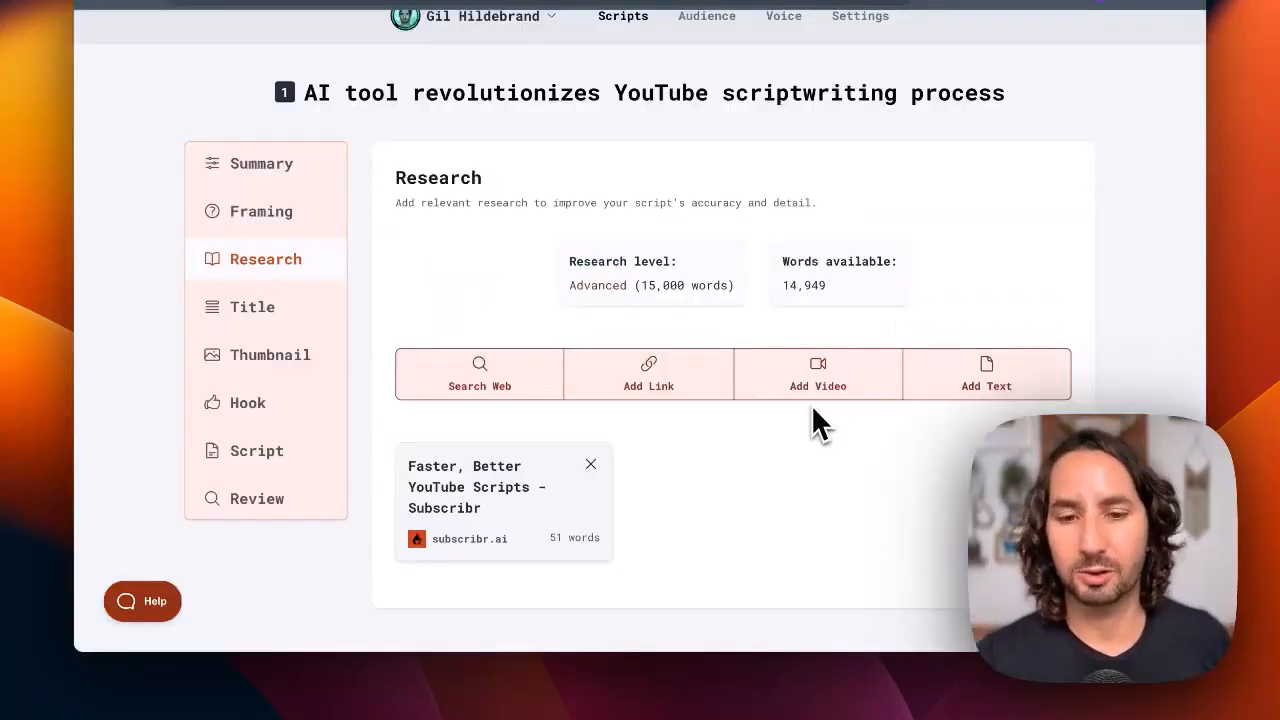
# Add a text research source titled "Subscribr Description" with the prepared product description pasted as its content
pyautogui.scroll(-1, 480, 493)
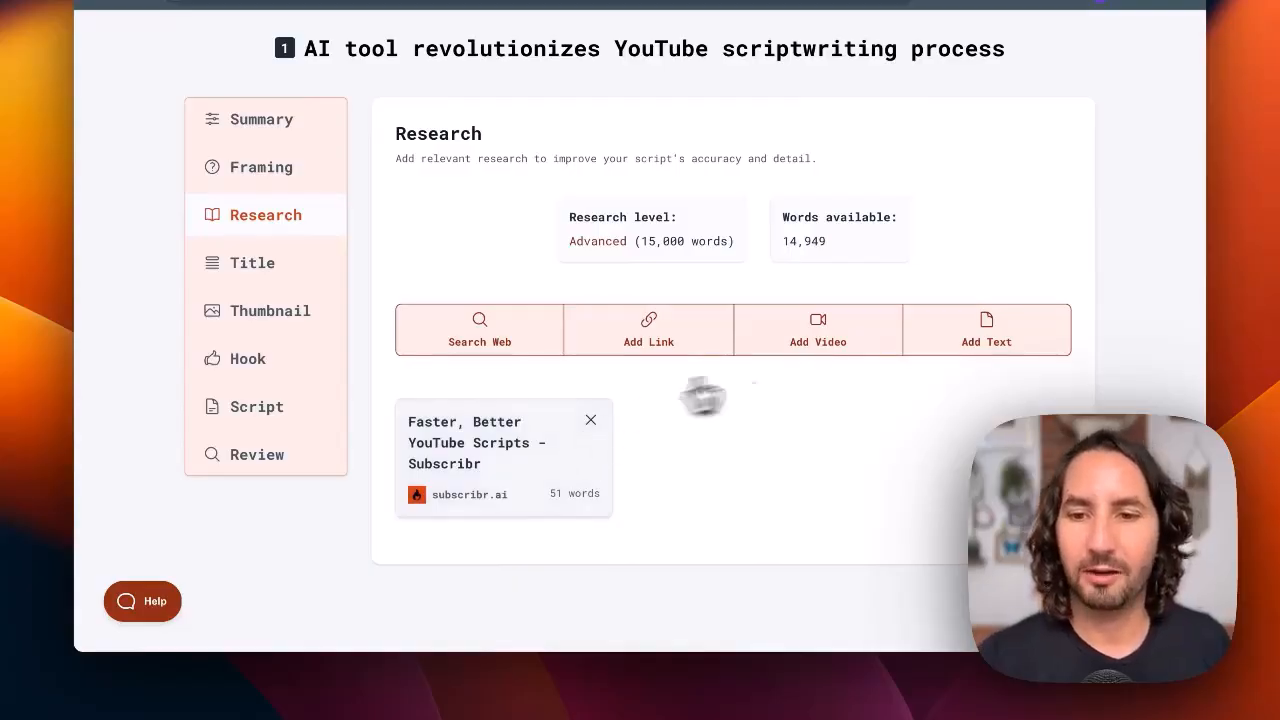
pyautogui.click(978, 348)
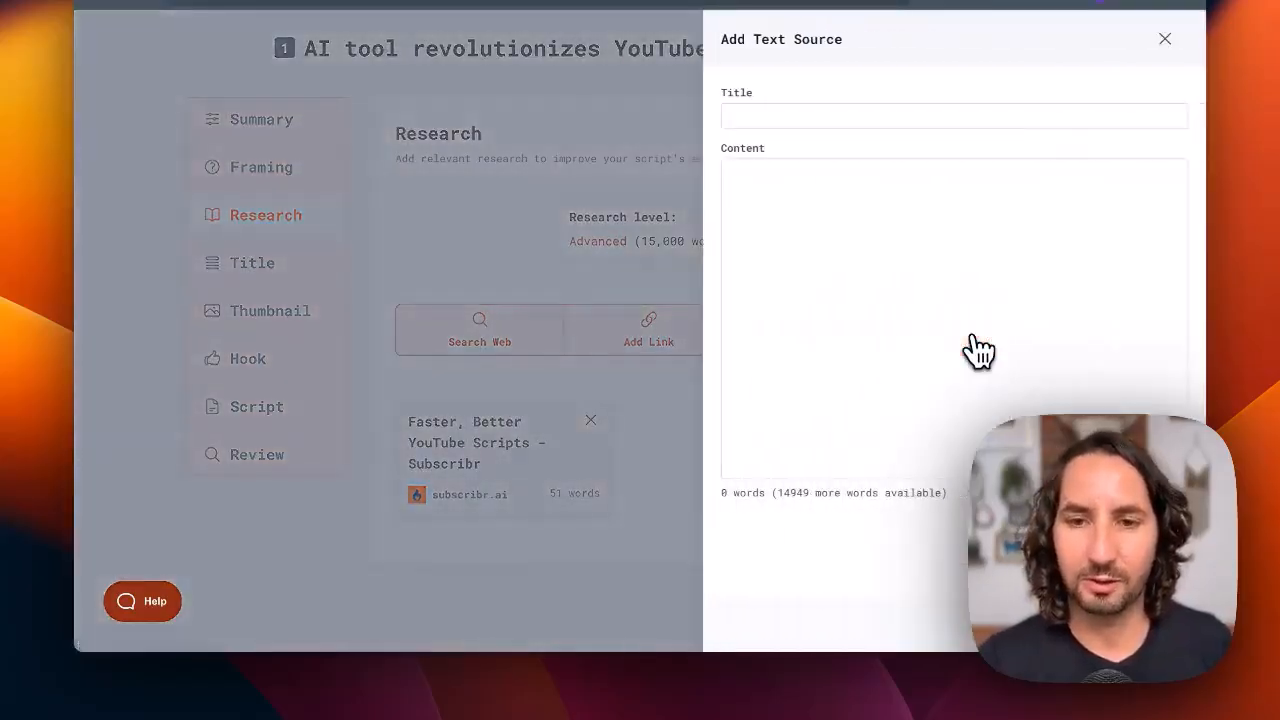
pyautogui.click(785, 120)
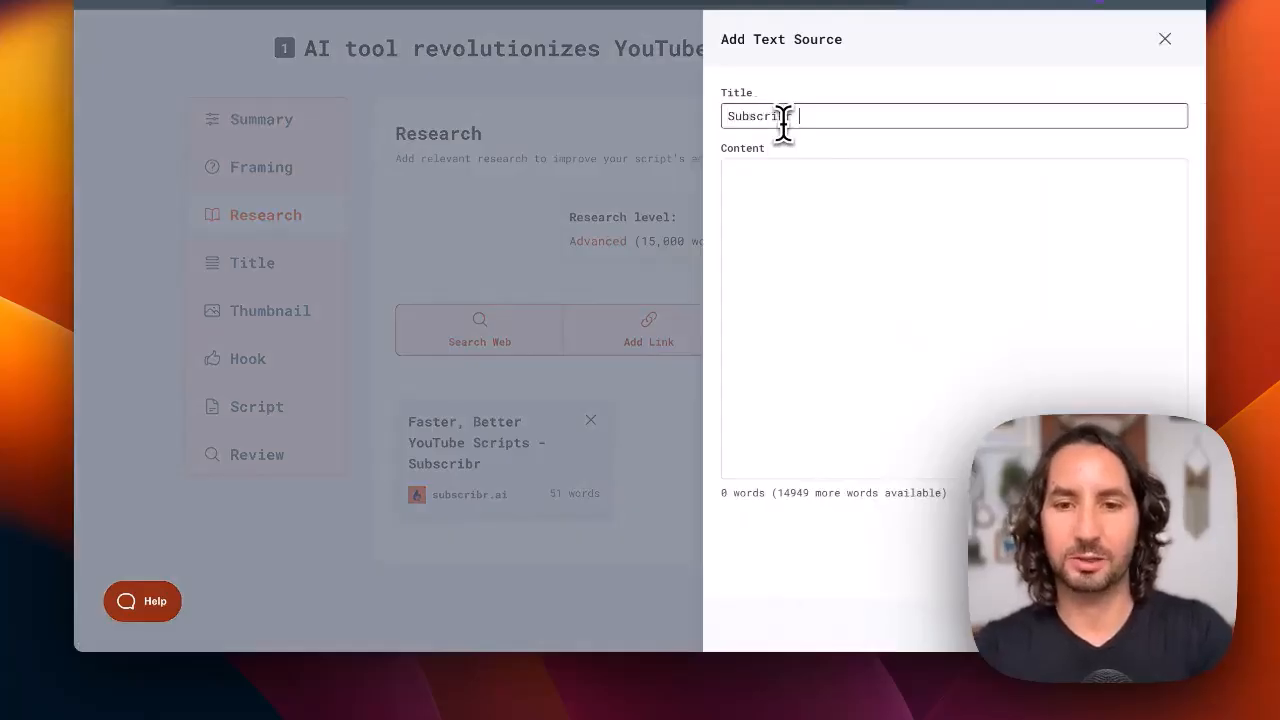
pyautogui.write('Subscribr Description')
pyautogui.press('Tab')
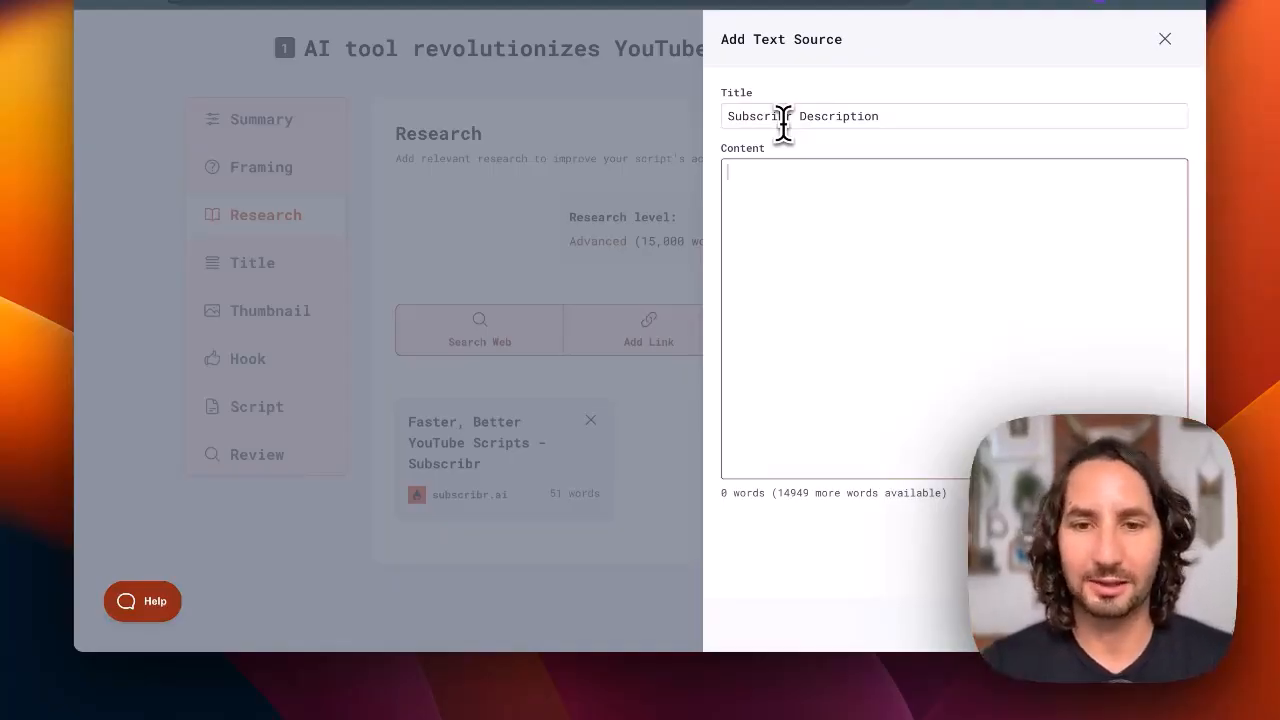
pyautogui.press('super+v')
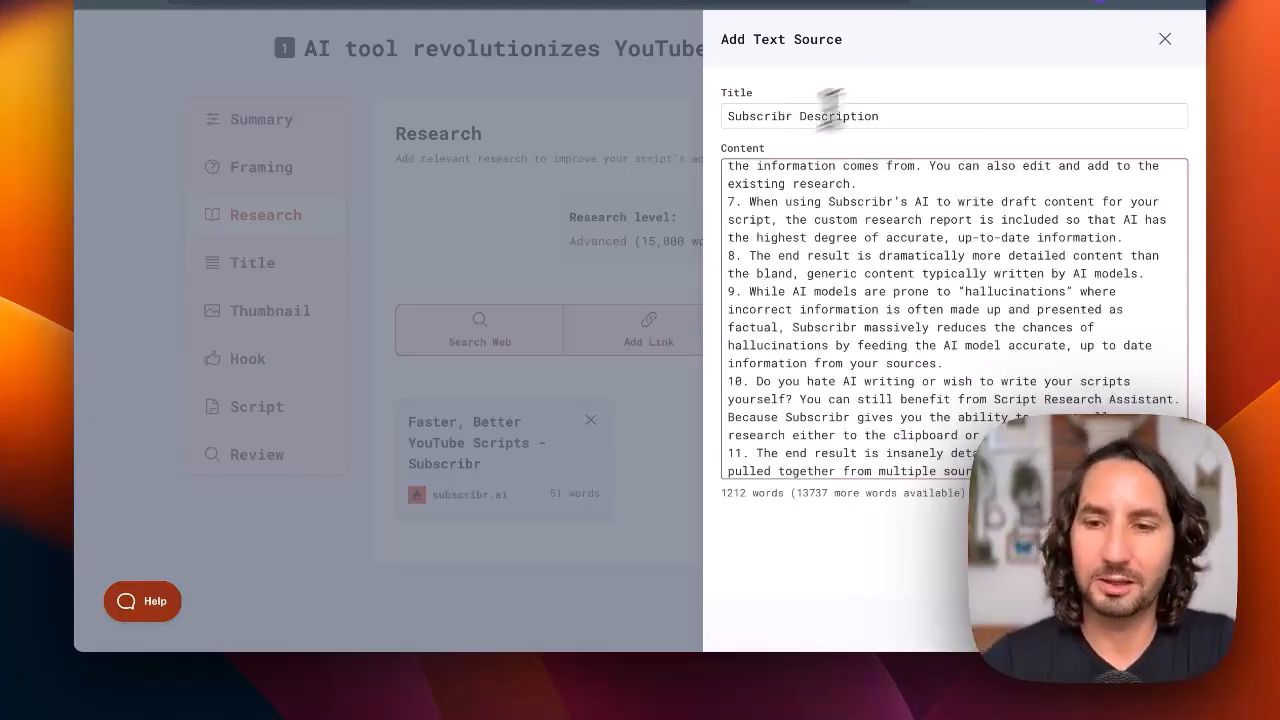
pyautogui.scroll(10, 790, 245)
pyautogui.scroll(1, 790, 245)
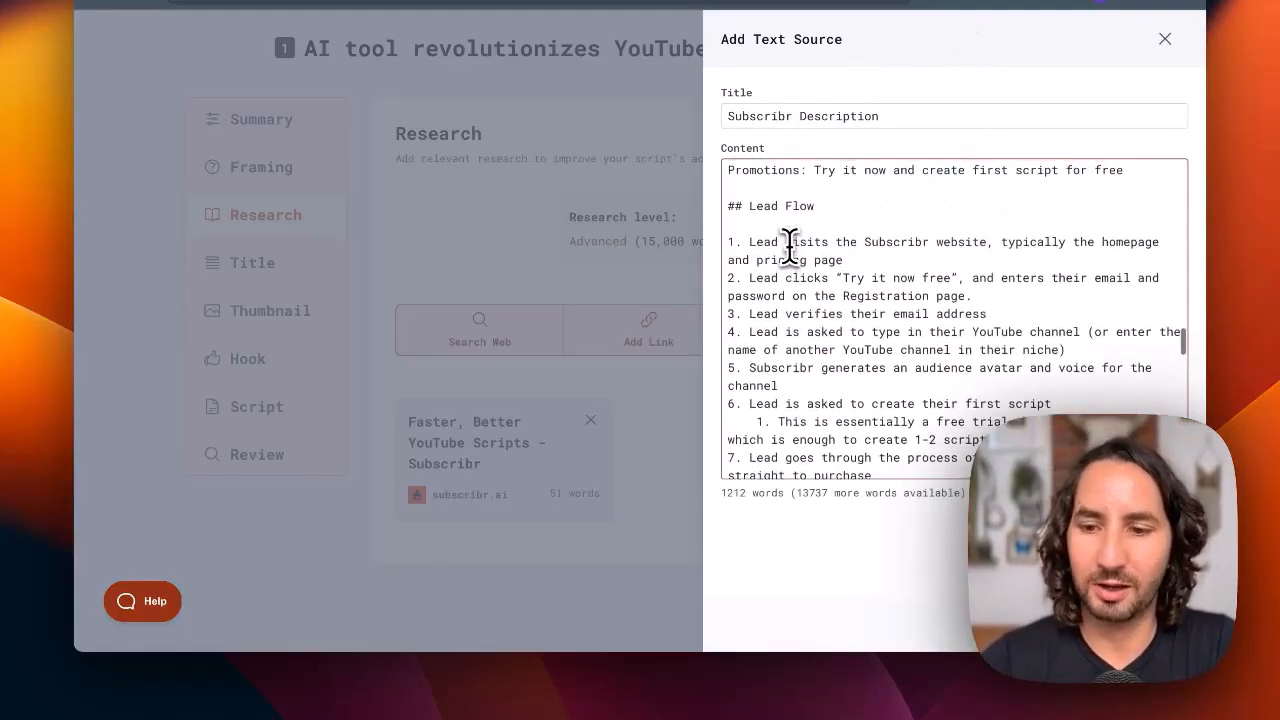
pyautogui.click(1155, 625)
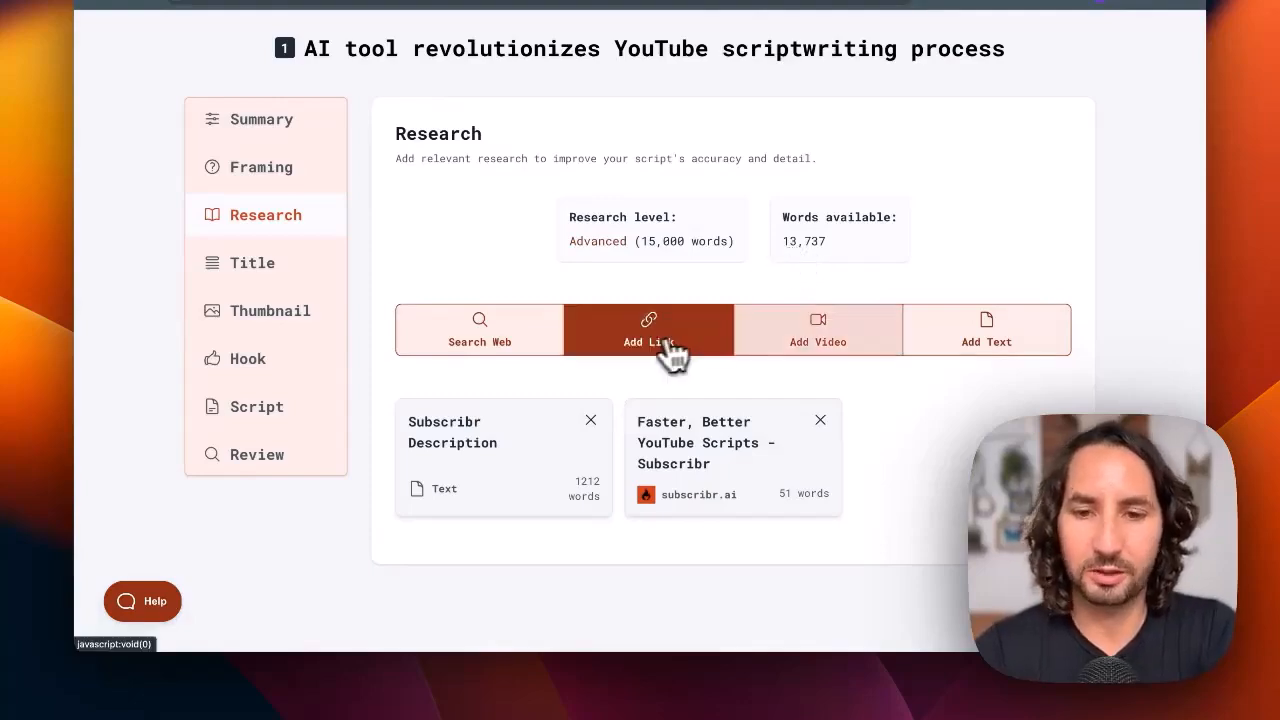
# Search the web for research using the suggested question about the main challenges with traditional YouTube scriptwriting
pyautogui.click(867, 349)
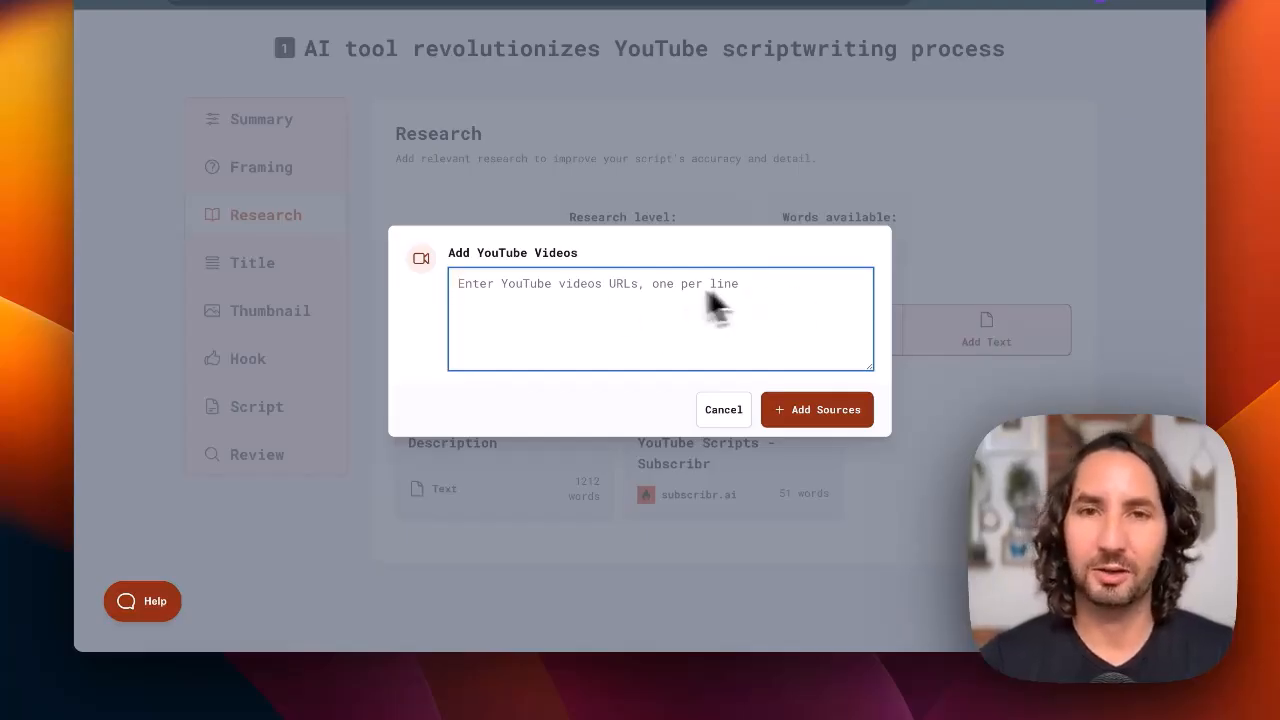
pyautogui.click(728, 411)
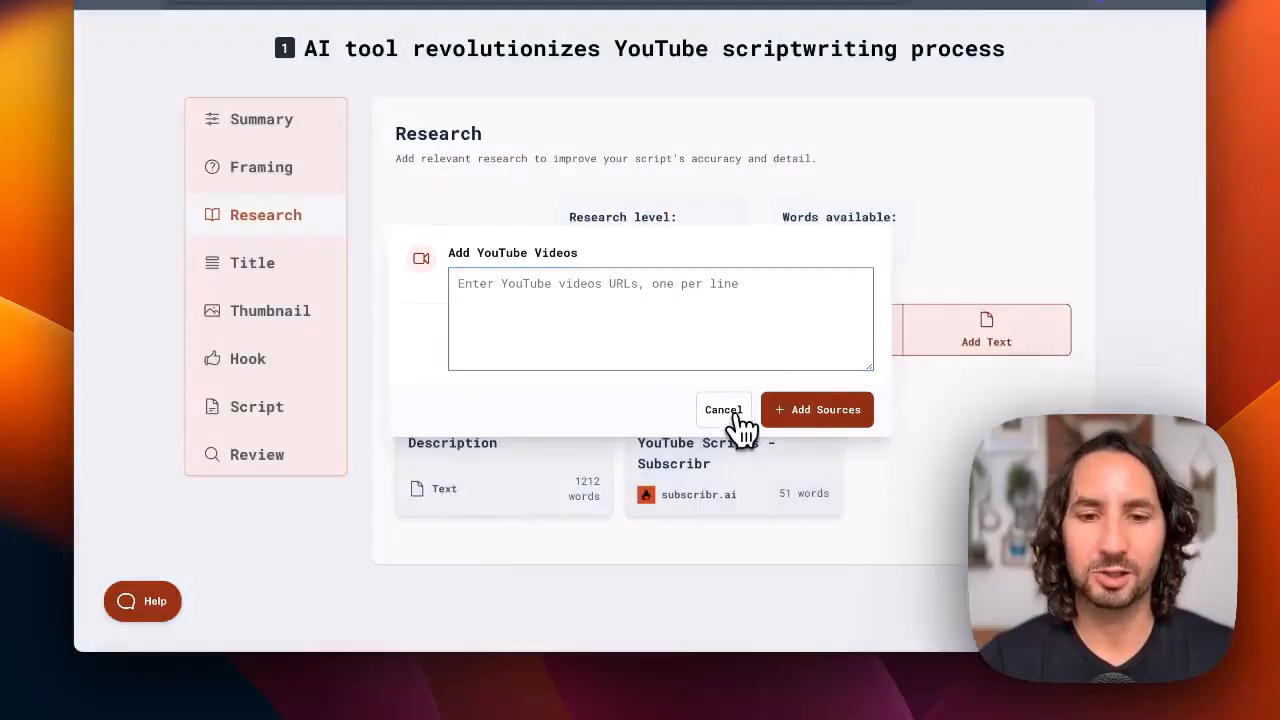
pyautogui.click(502, 342)
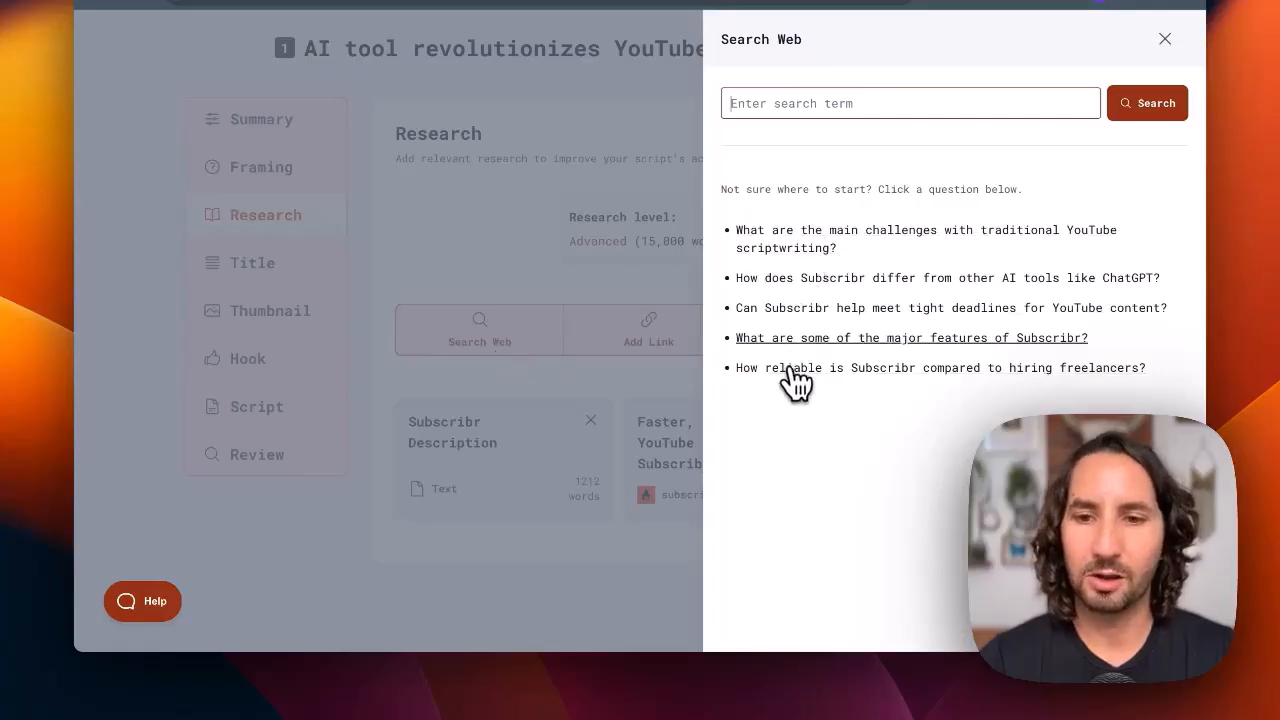
pyautogui.click(836, 249)
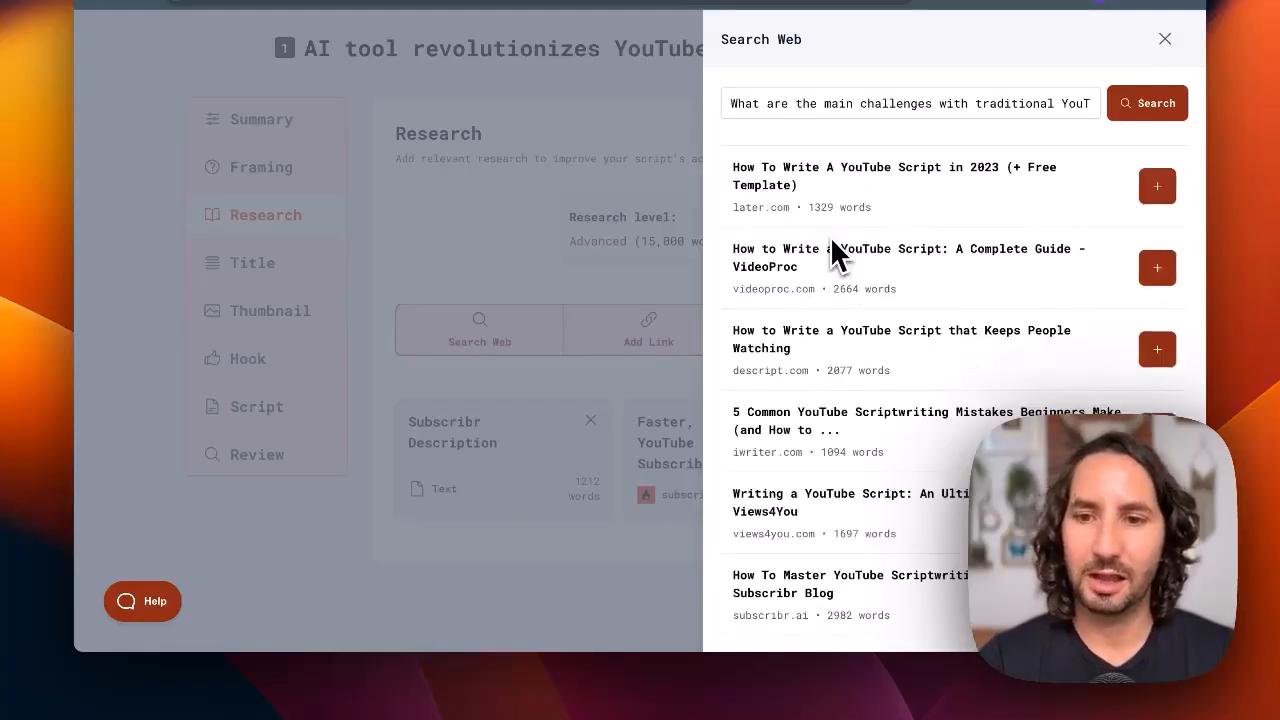
# Add the descript.com article "How to Write a YouTube Script that Keeps People Watching" as a research source
pyautogui.scroll(-1, 880, 262)
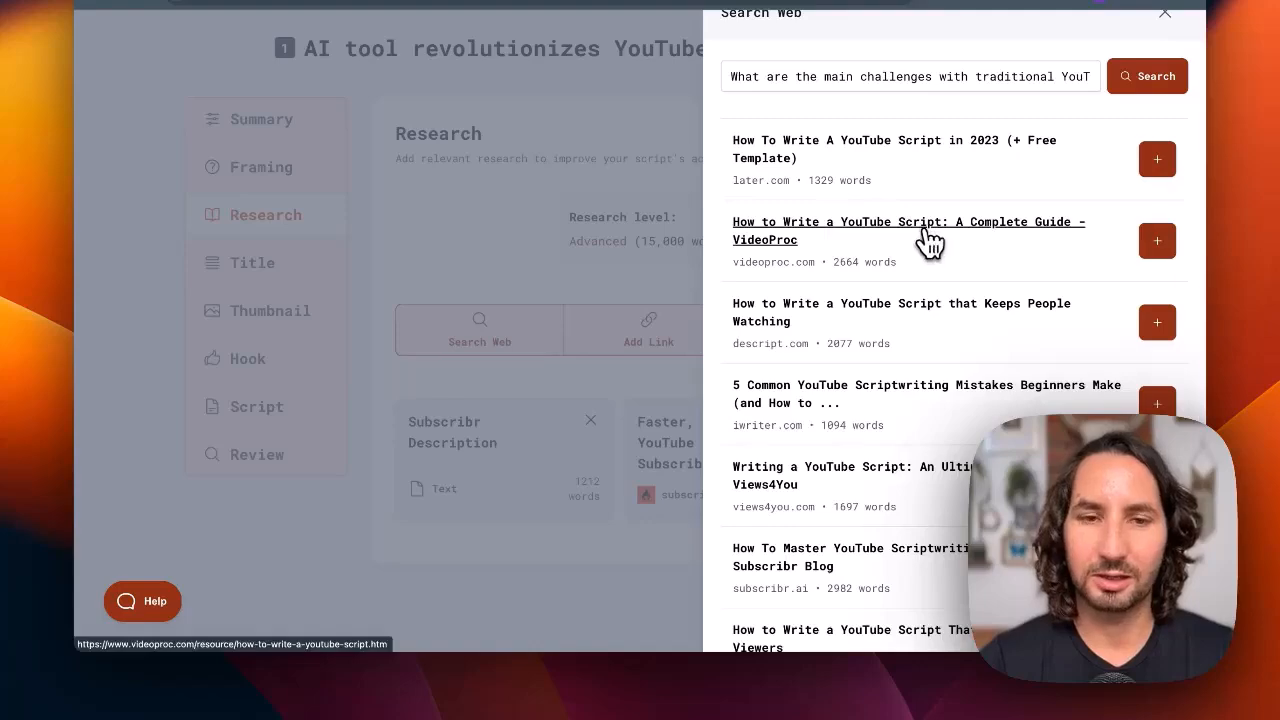
pyautogui.click(926, 232)
pyautogui.click(498, 0)
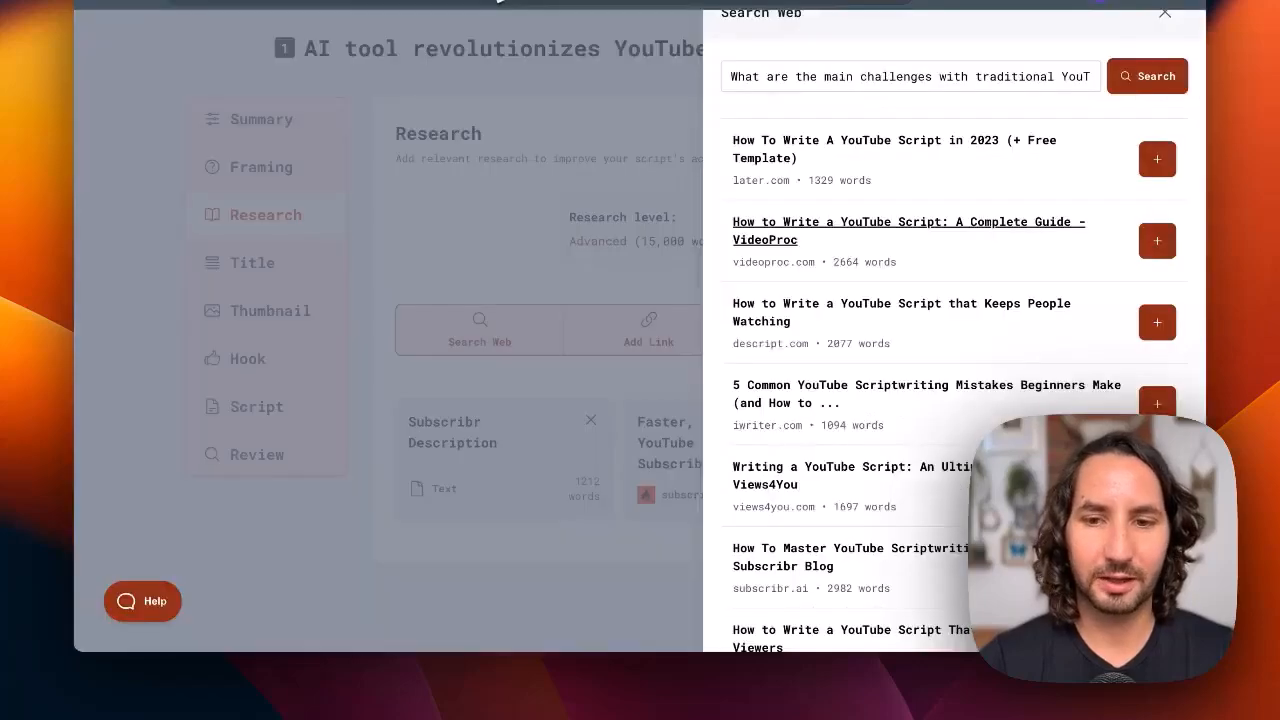
pyautogui.scroll(-1, 1020, 280)
pyautogui.scroll(-1, 1015, 280)
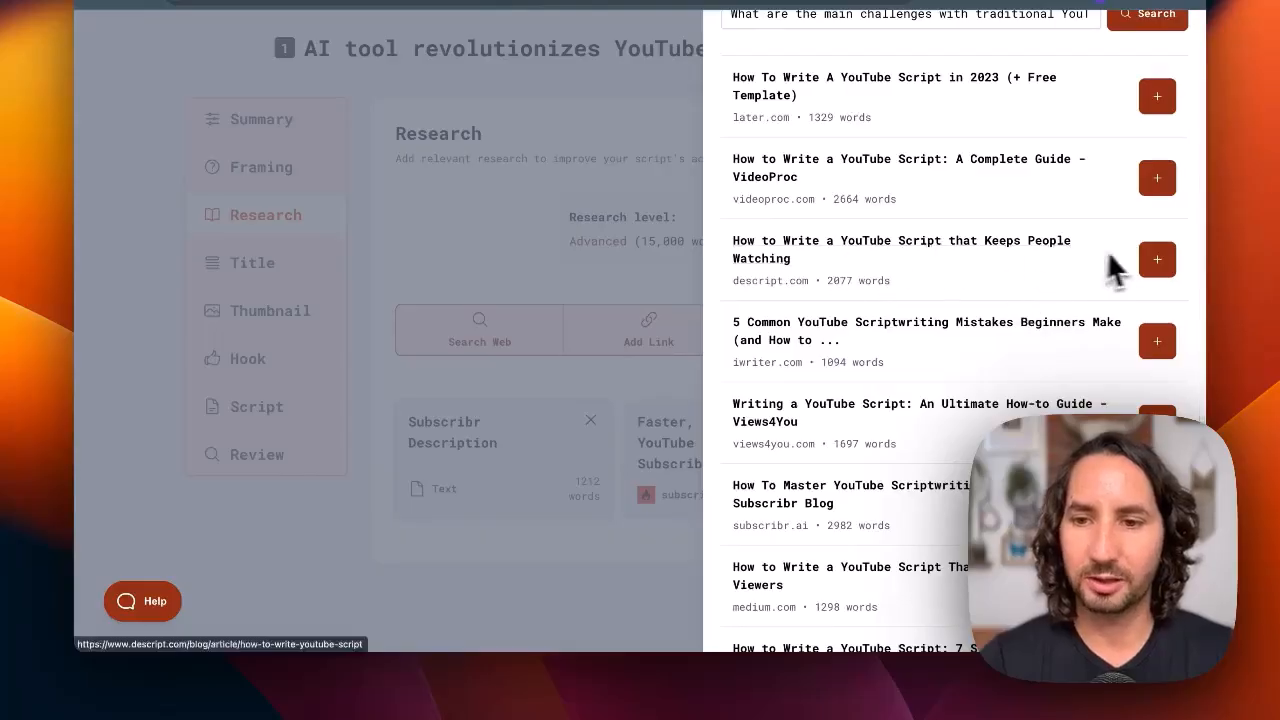
pyautogui.click(1160, 272)
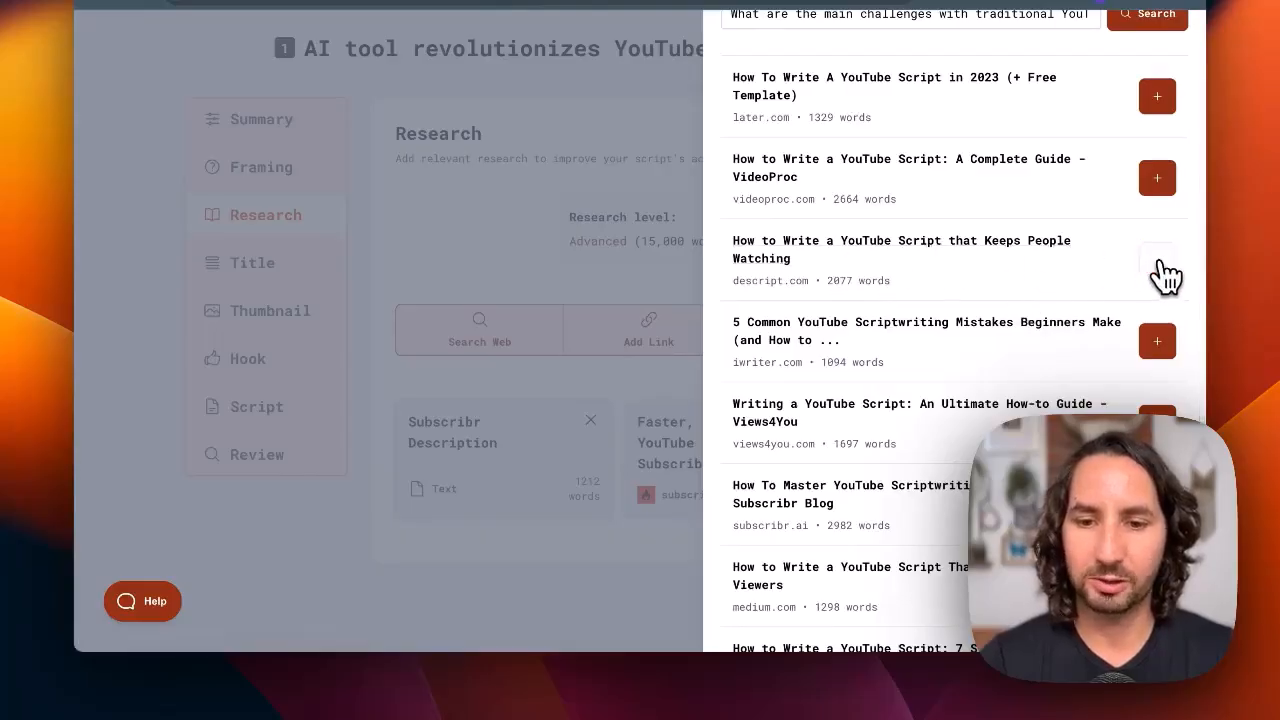
pyautogui.scroll(-1, 1040, 325)
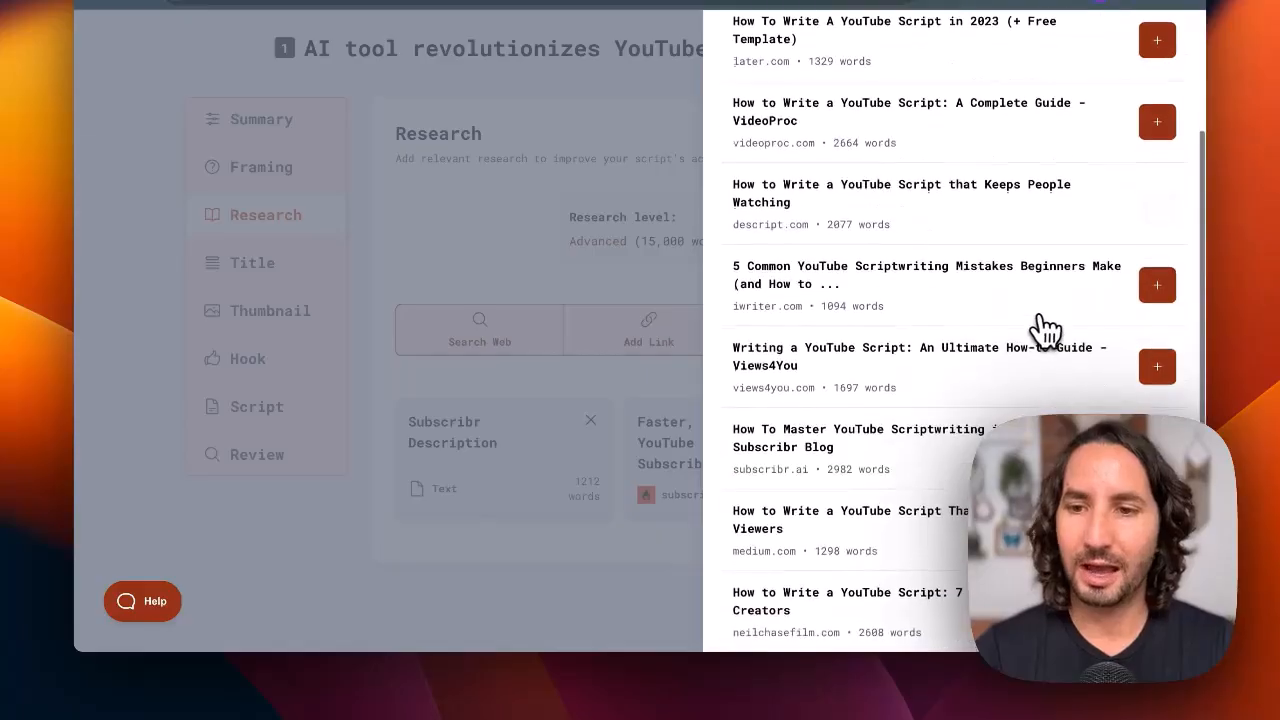
# Search the web for "chatgpt for scriptwriting" and add the vidpros.com guide "ChatGPT Prompts for YouTube Scriptwriting: A Complete Guide" as a source
pyautogui.scroll(3, 1045, 330)
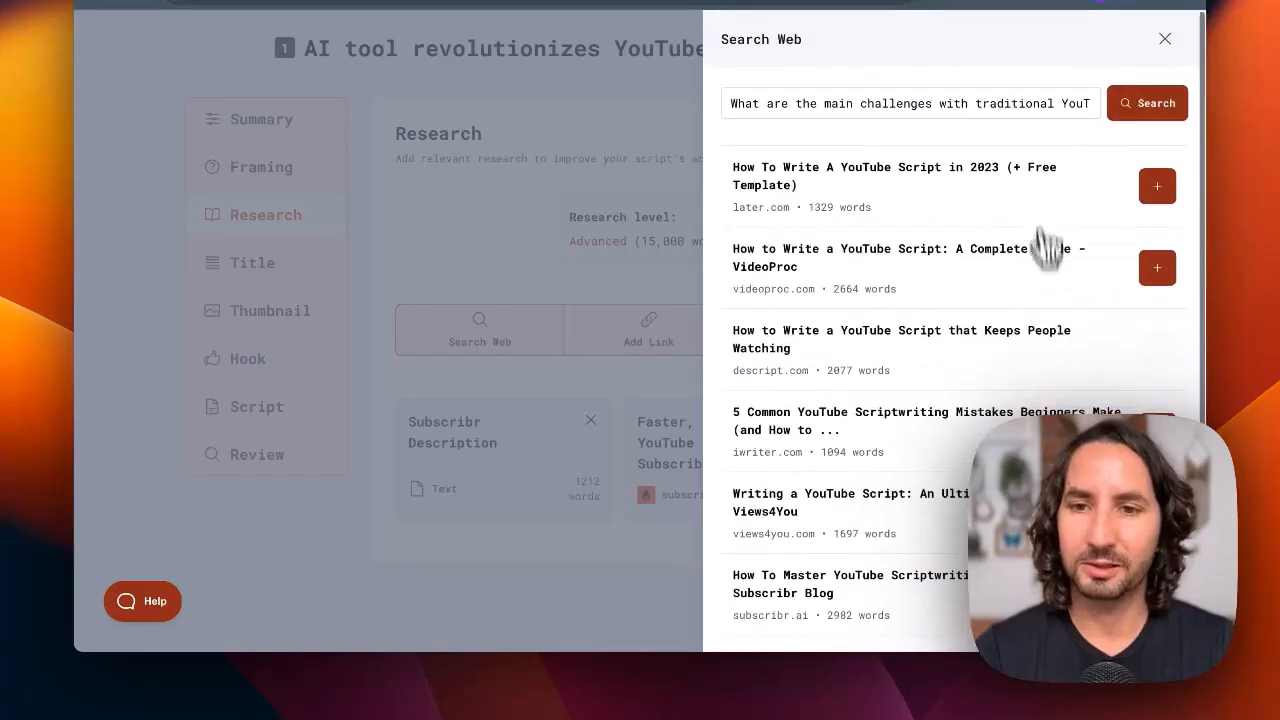
pyautogui.tripleClick(920, 103)
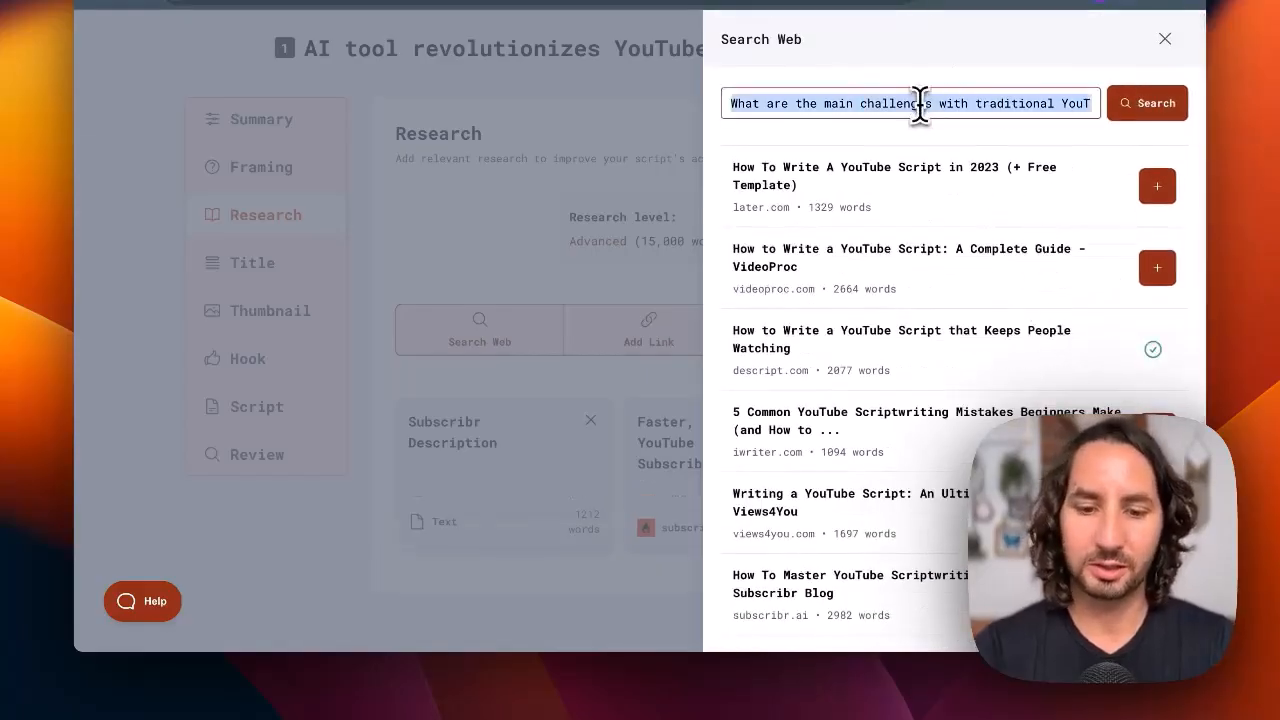
pyautogui.write('chatgpt for sr')
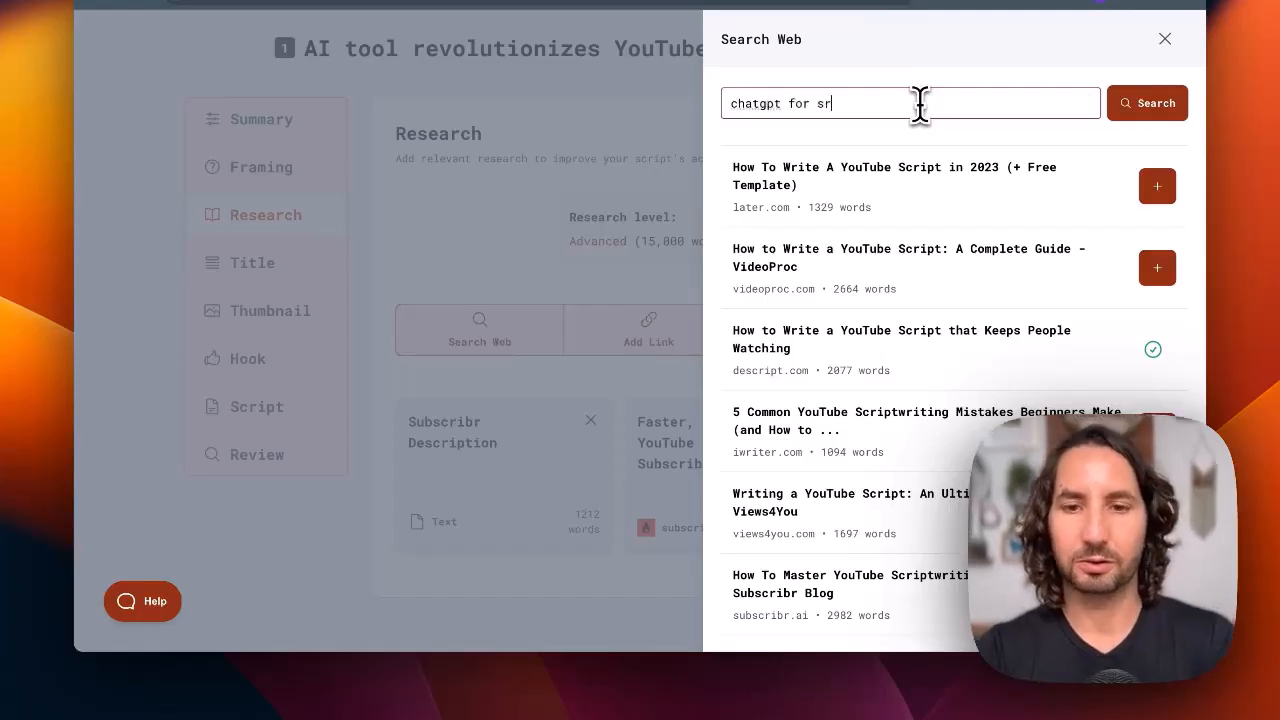
pyautogui.press('BackSpace')
pyautogui.write('criptwriti')
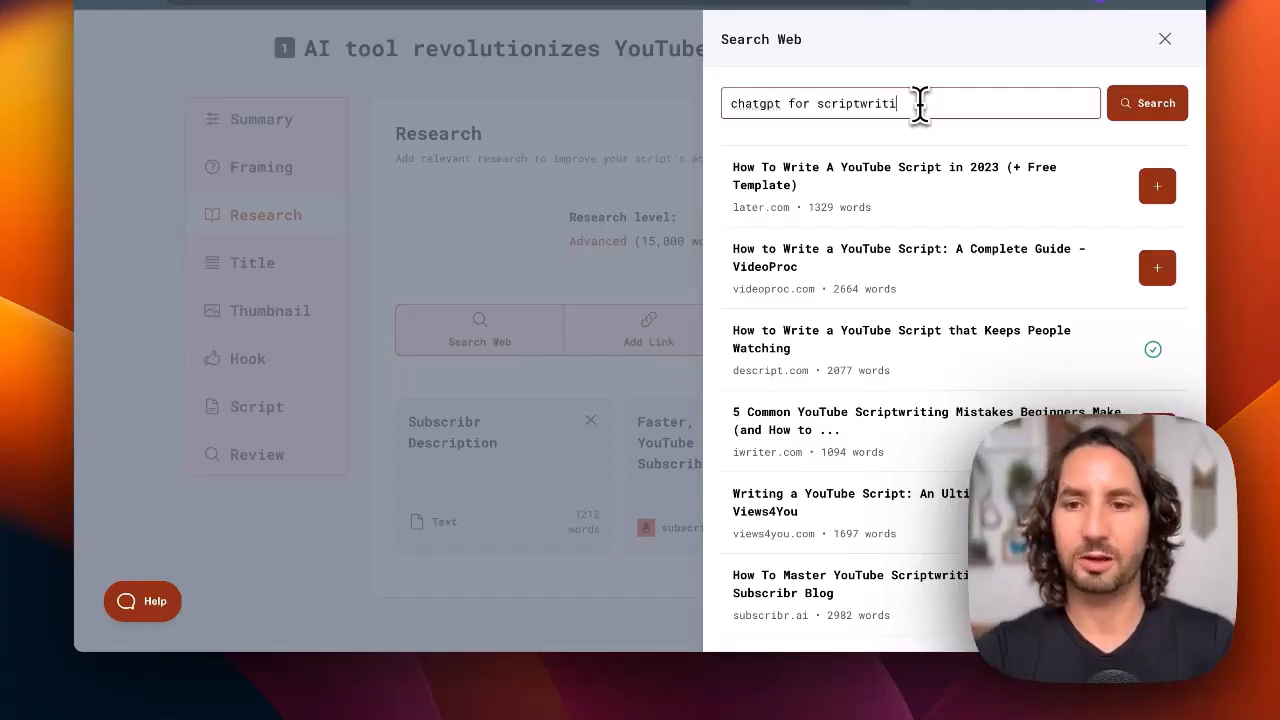
pyautogui.write('ng')
pyautogui.press('Return')
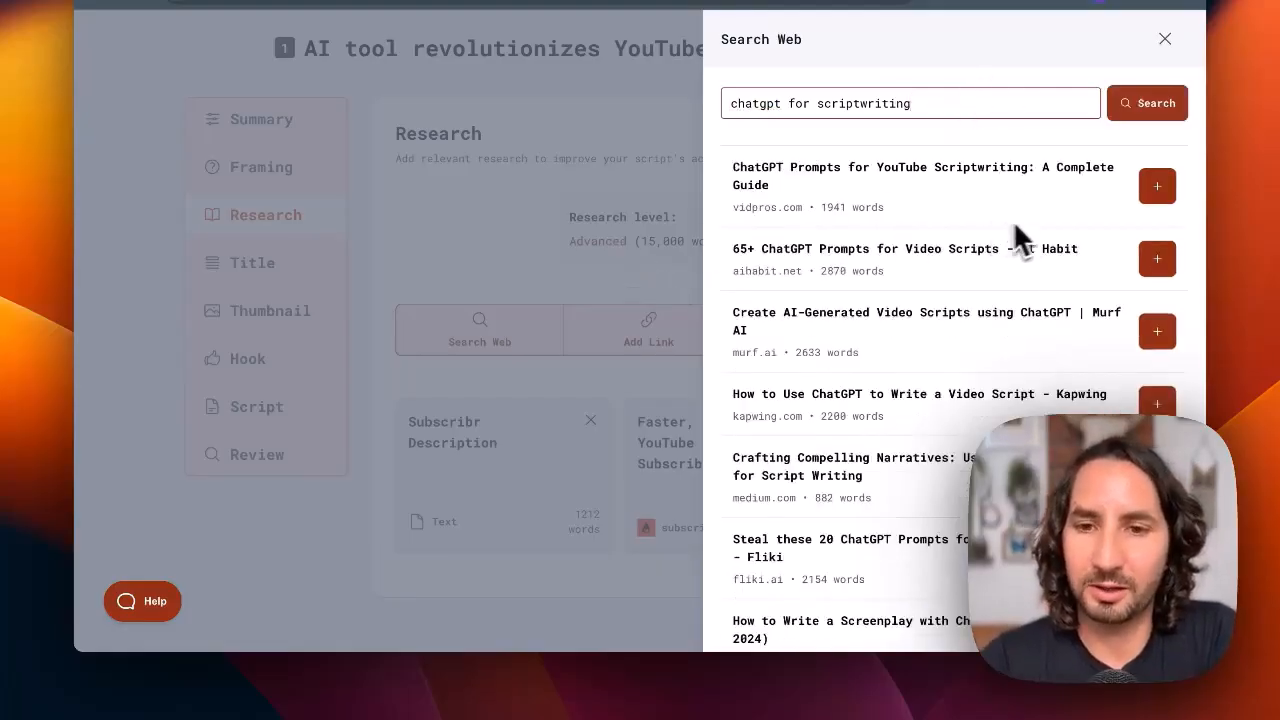
pyautogui.click(1003, 220)
pyautogui.scroll(-5, 843, 400)
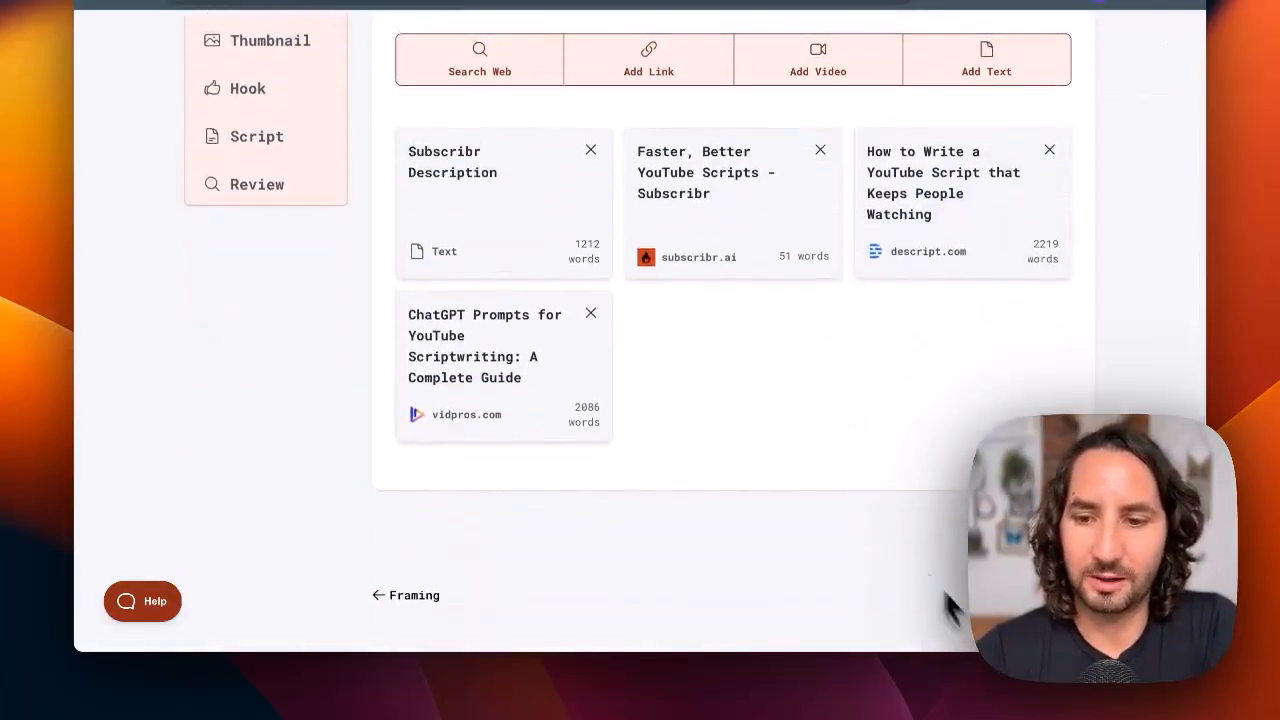
# Choose the title "Firing My Scriptwriter For This AI Tool" and the thumbnail idea with a red 'FIRED' stamp and glowing AI robot
pyautogui.scroll(5, 537, 337)
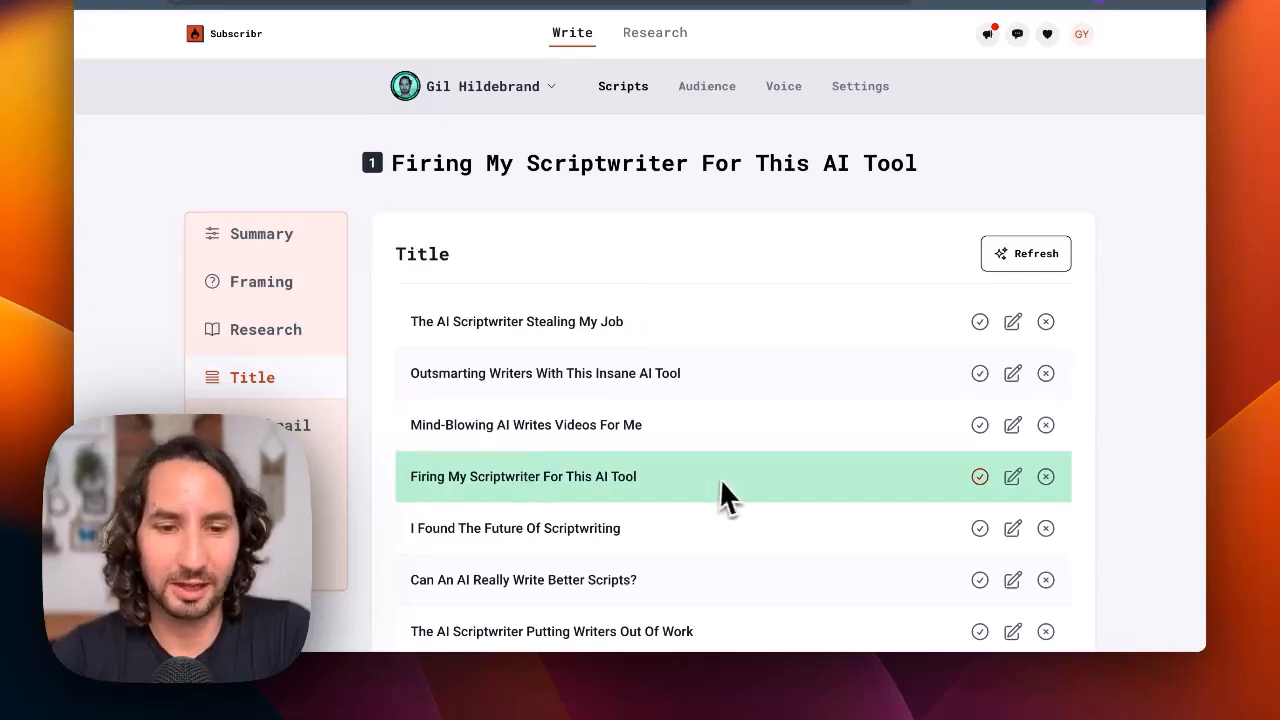
pyautogui.click(310, 440)
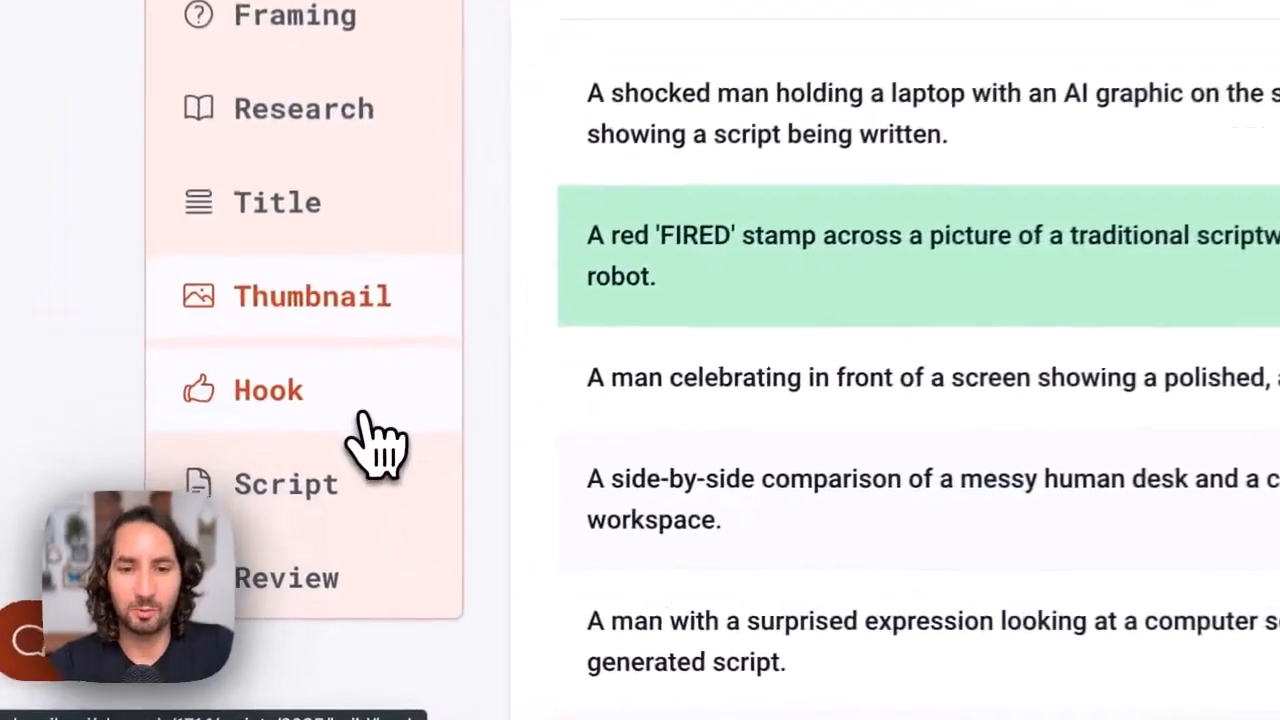
# Choose the opening hook that begins "I just fired my scriptwriter" for the script
pyautogui.click(295, 484)
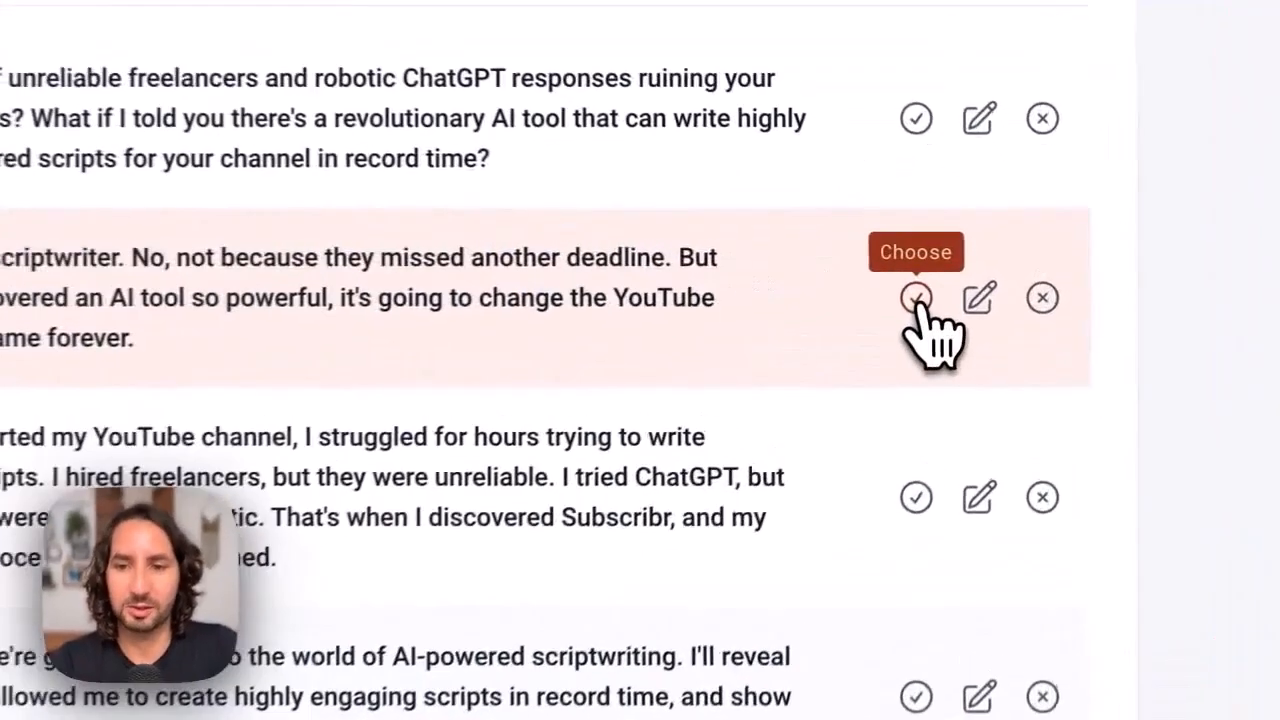
pyautogui.click(961, 282)
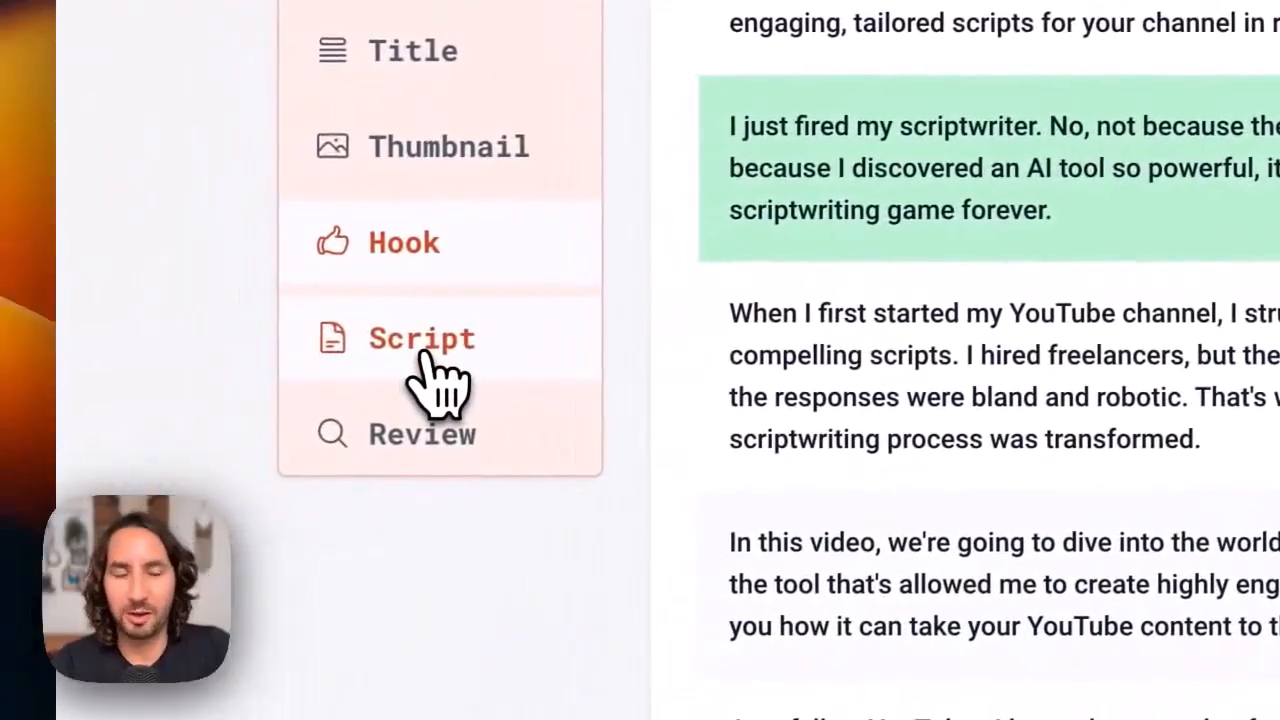
# Generate a draft for the first script section, "Why Traditional Scriptwriting Is Failing You", and save it
pyautogui.click(440, 380)
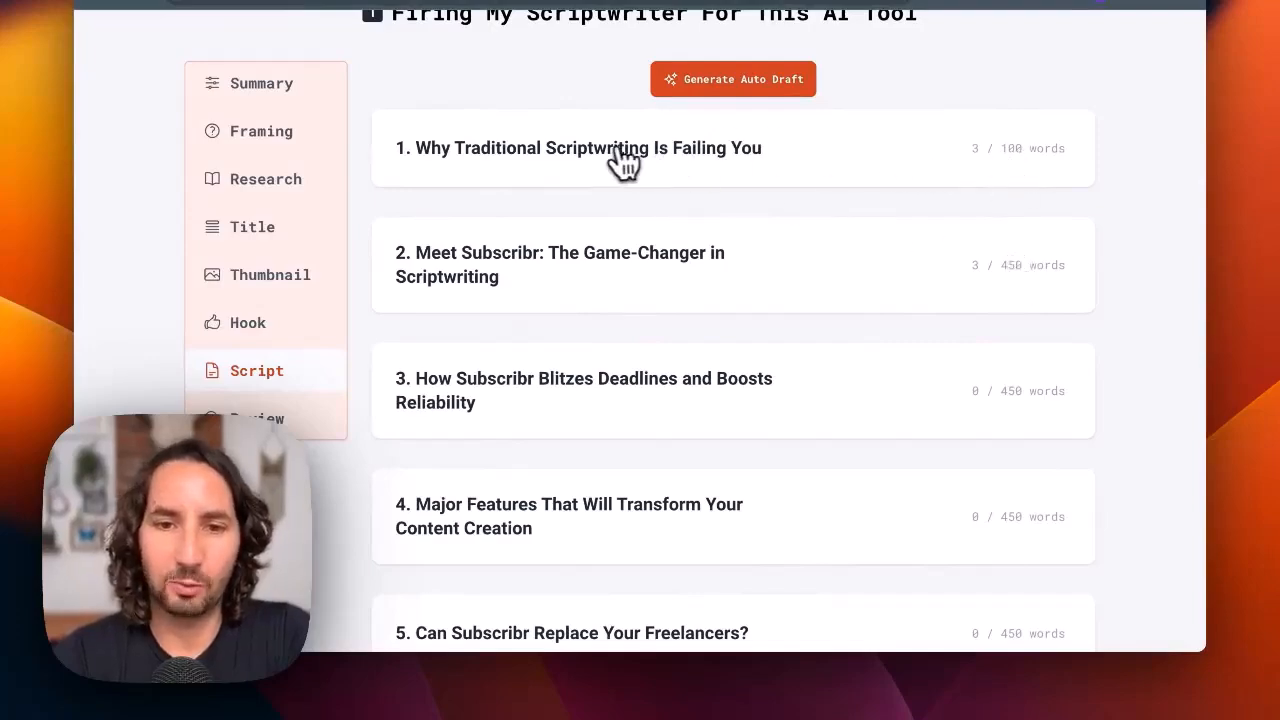
pyautogui.click(475, 160)
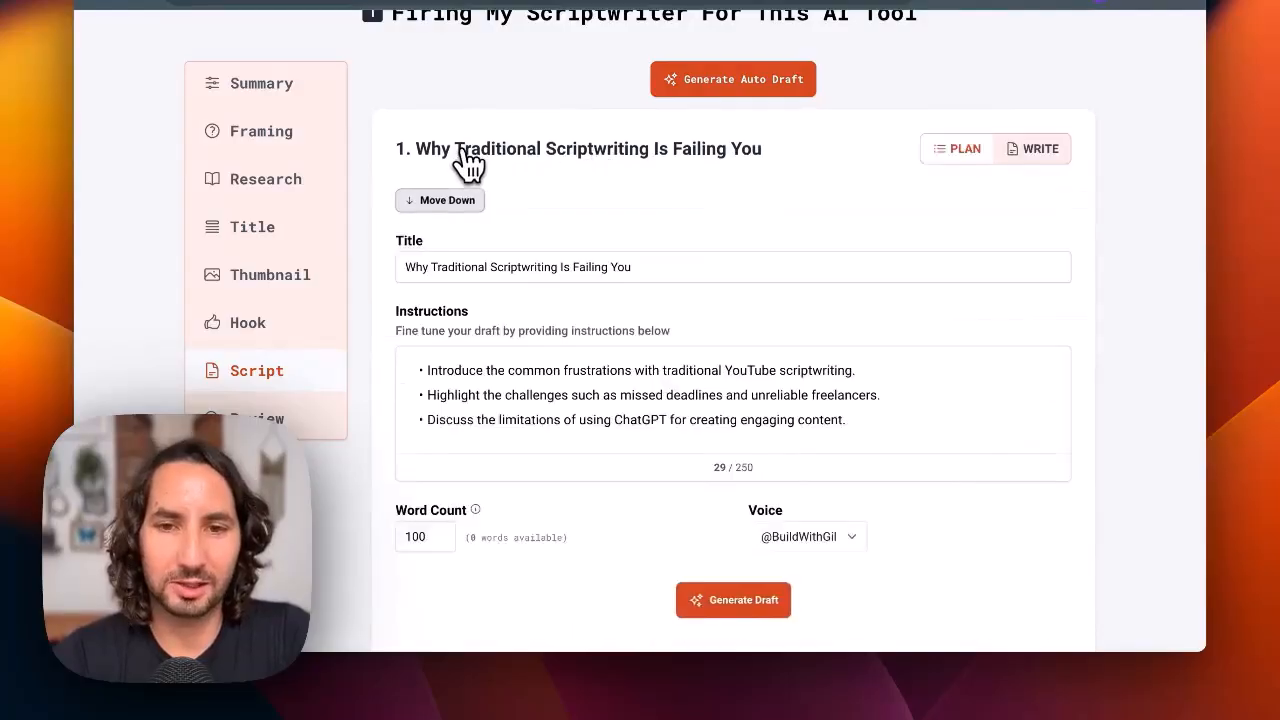
pyautogui.scroll(-2, 470, 160)
pyautogui.scroll(-1, 468, 162)
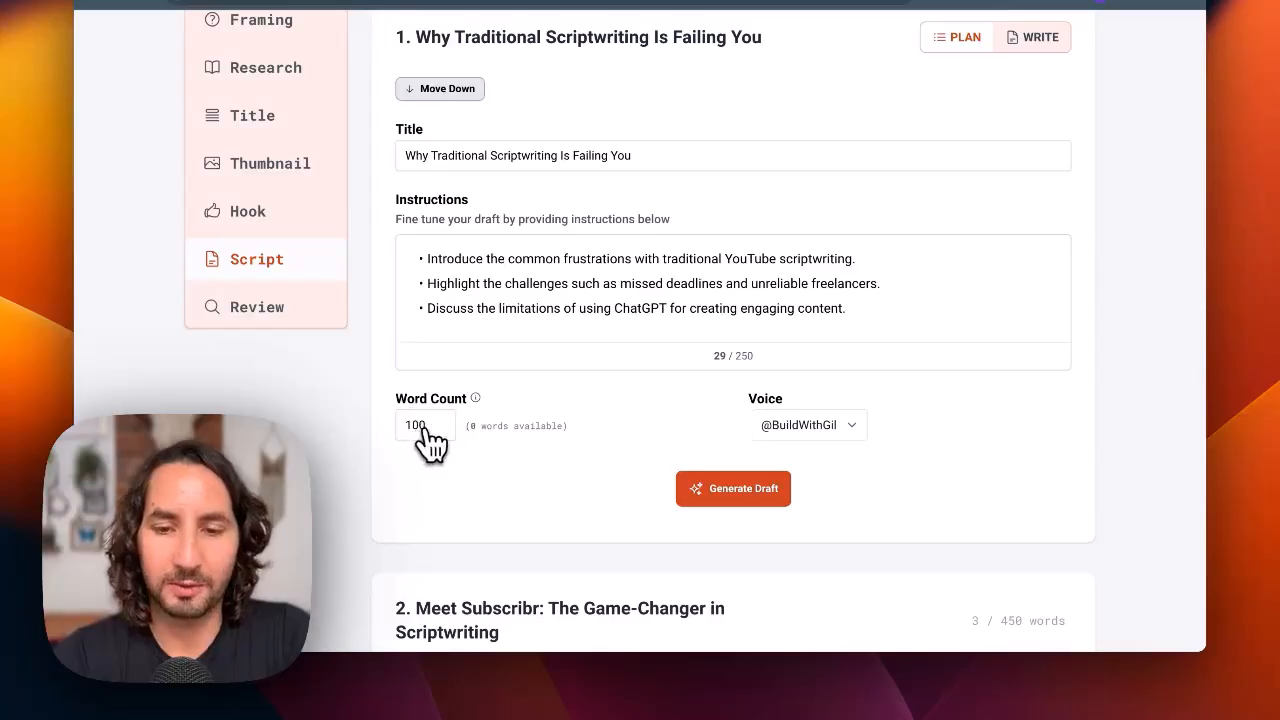
pyautogui.click(752, 506)
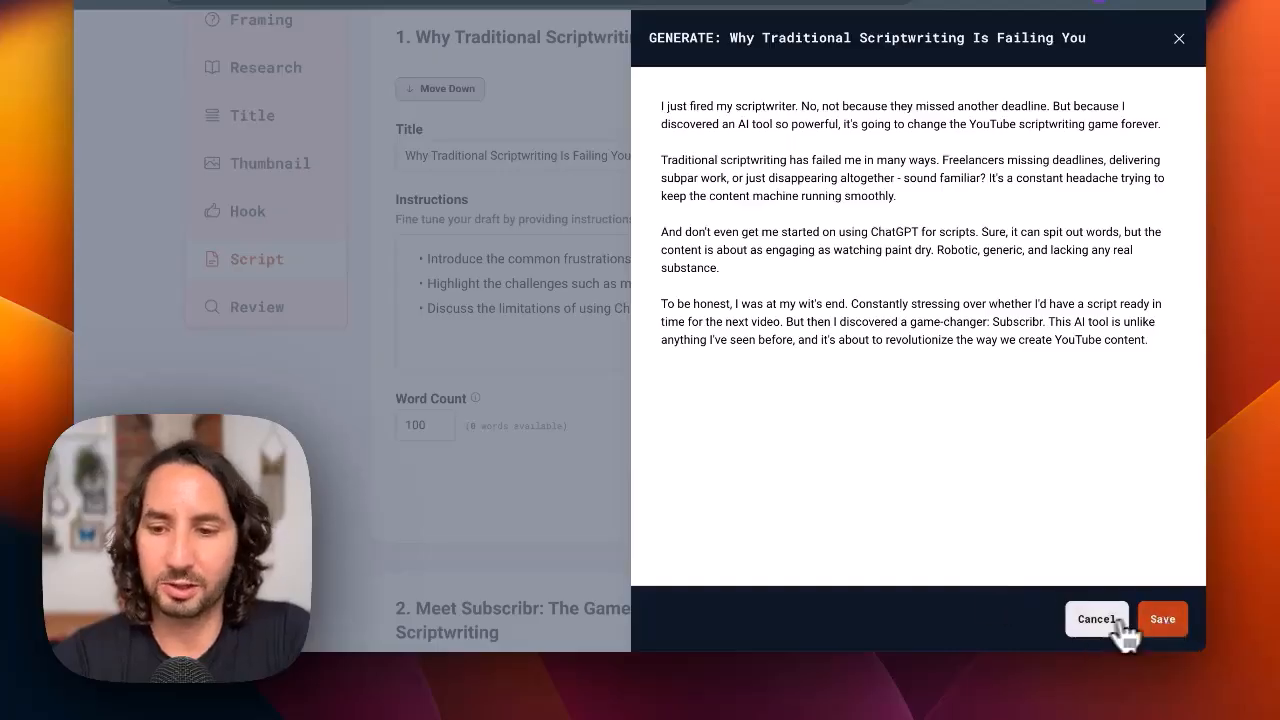
pyautogui.click(1170, 622)
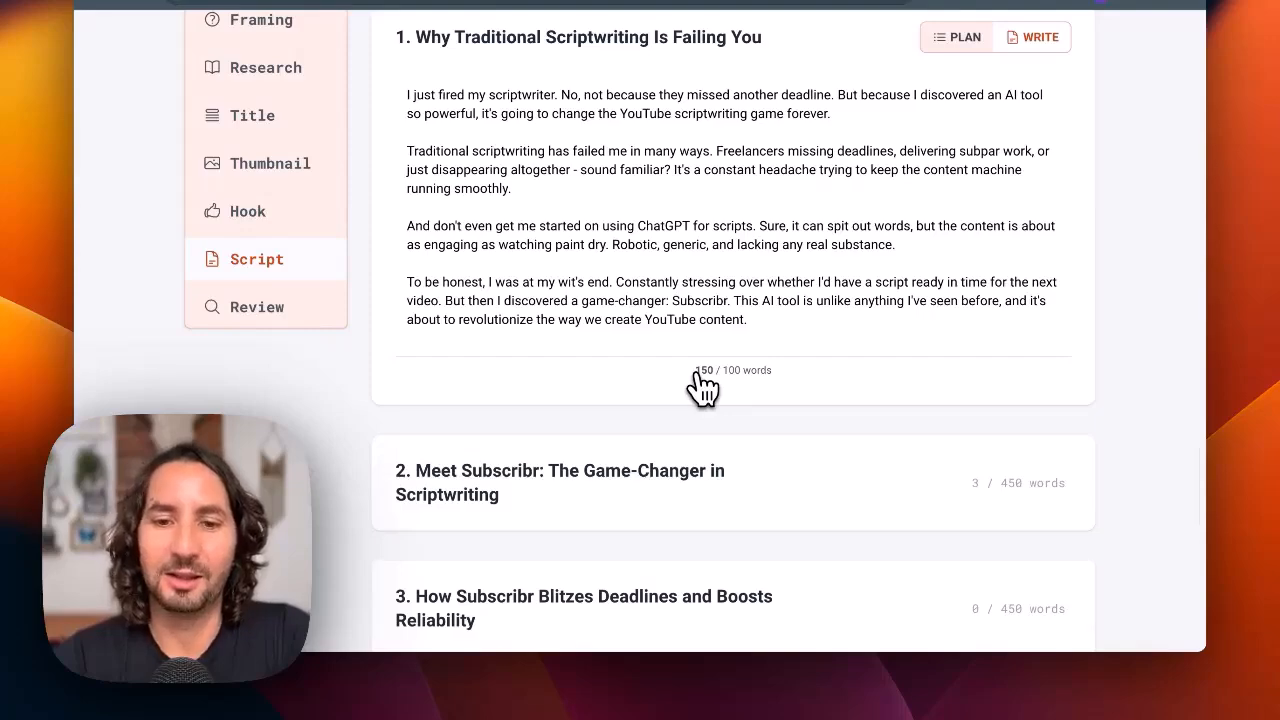
# Examine the plan and the research report of the second script section, "Meet Subscribr: The Game-Changer in Scriptwriting"
pyautogui.scroll(-5, 703, 385)
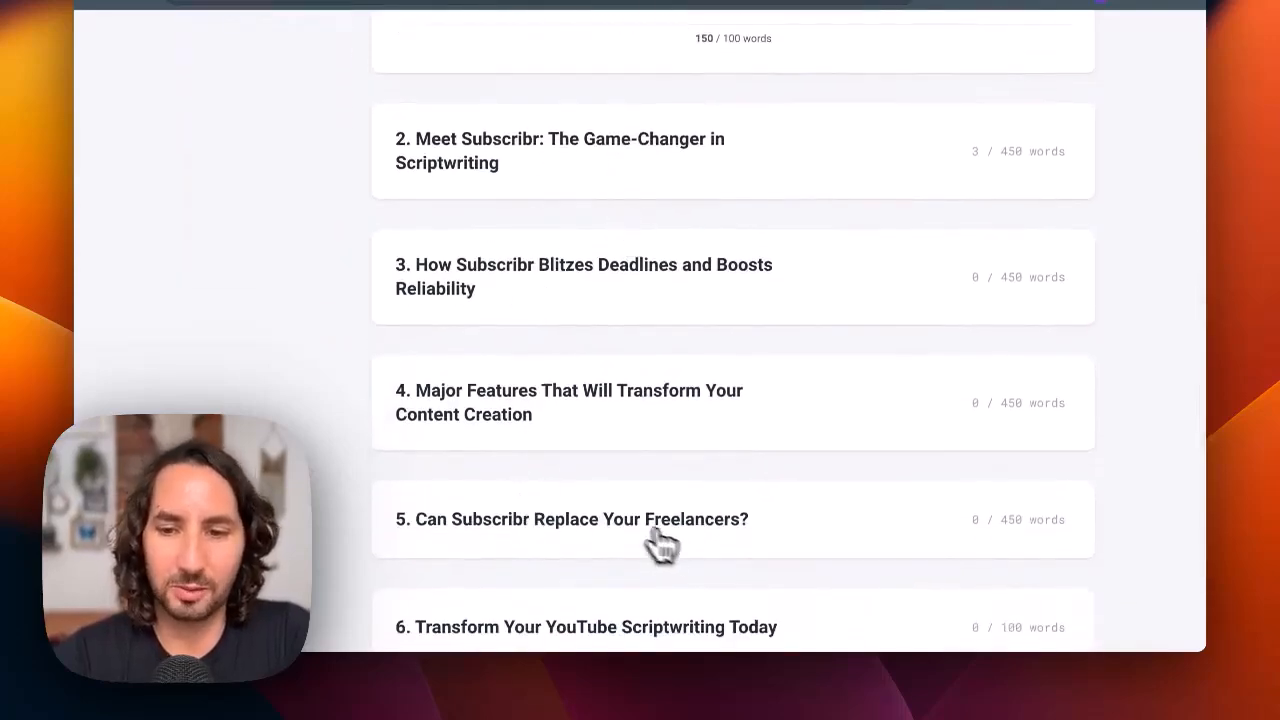
pyautogui.click(606, 163)
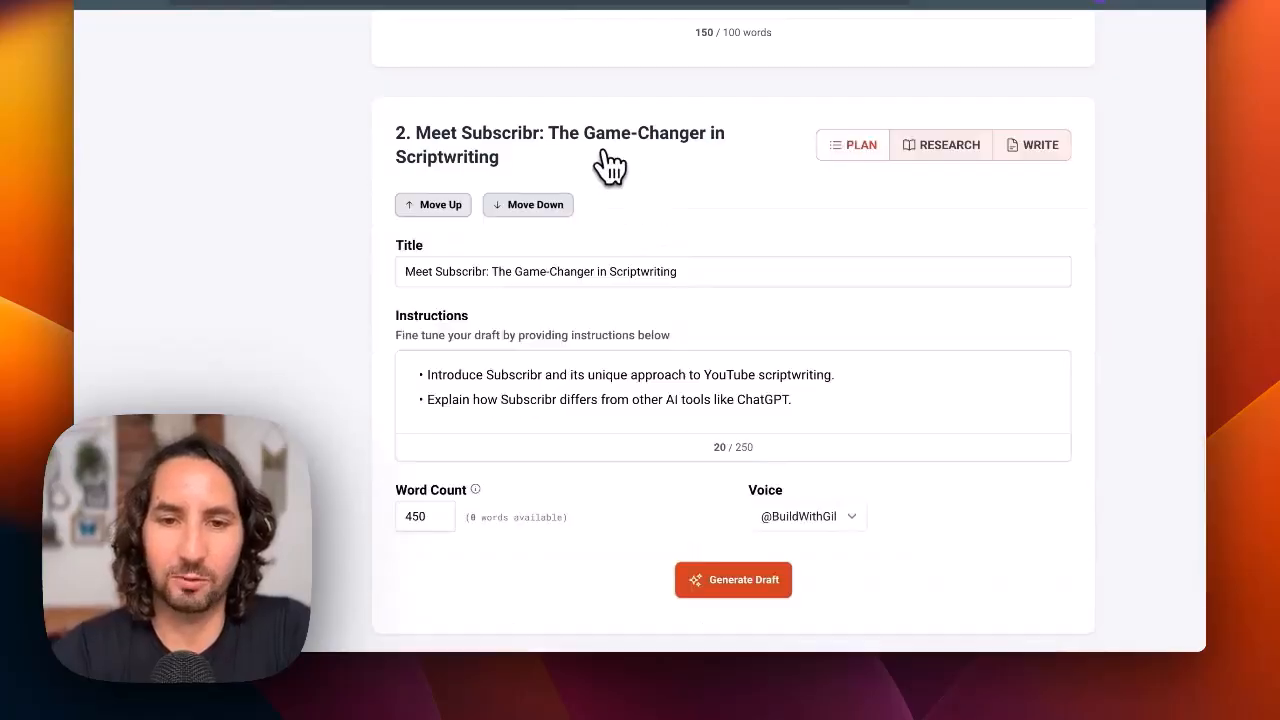
pyautogui.scroll(-1, 603, 163)
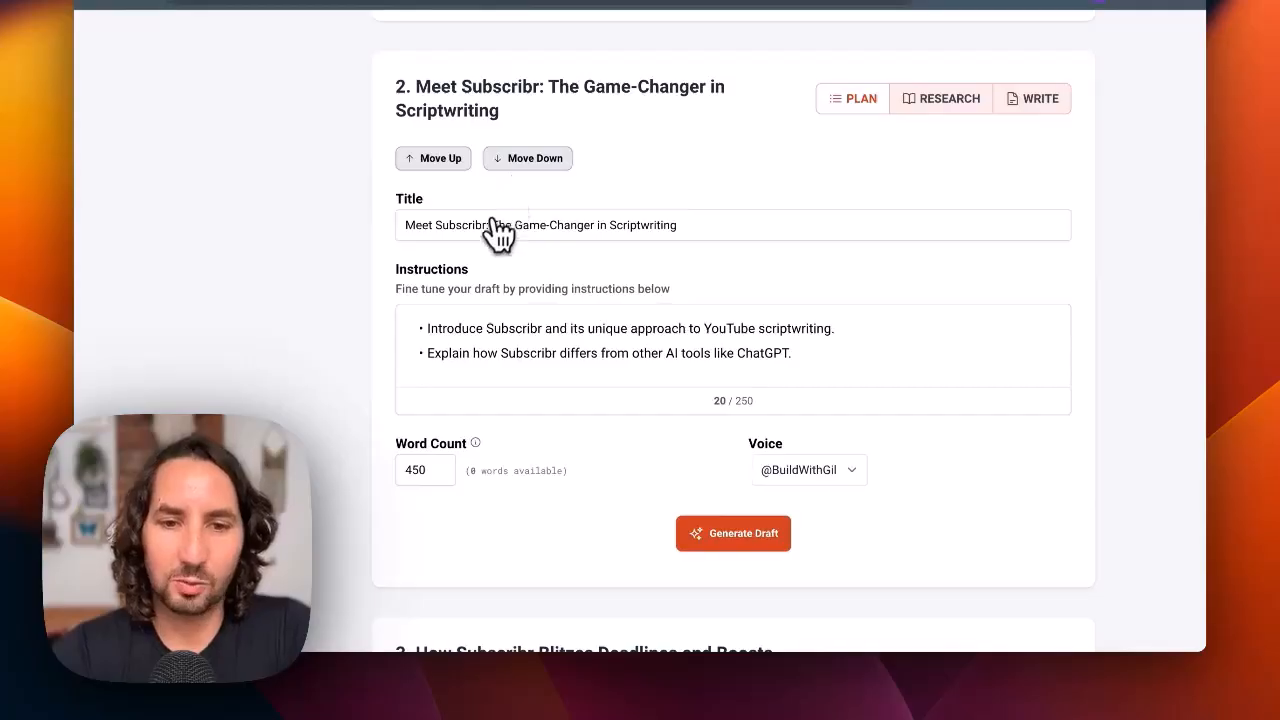
pyautogui.click(976, 110)
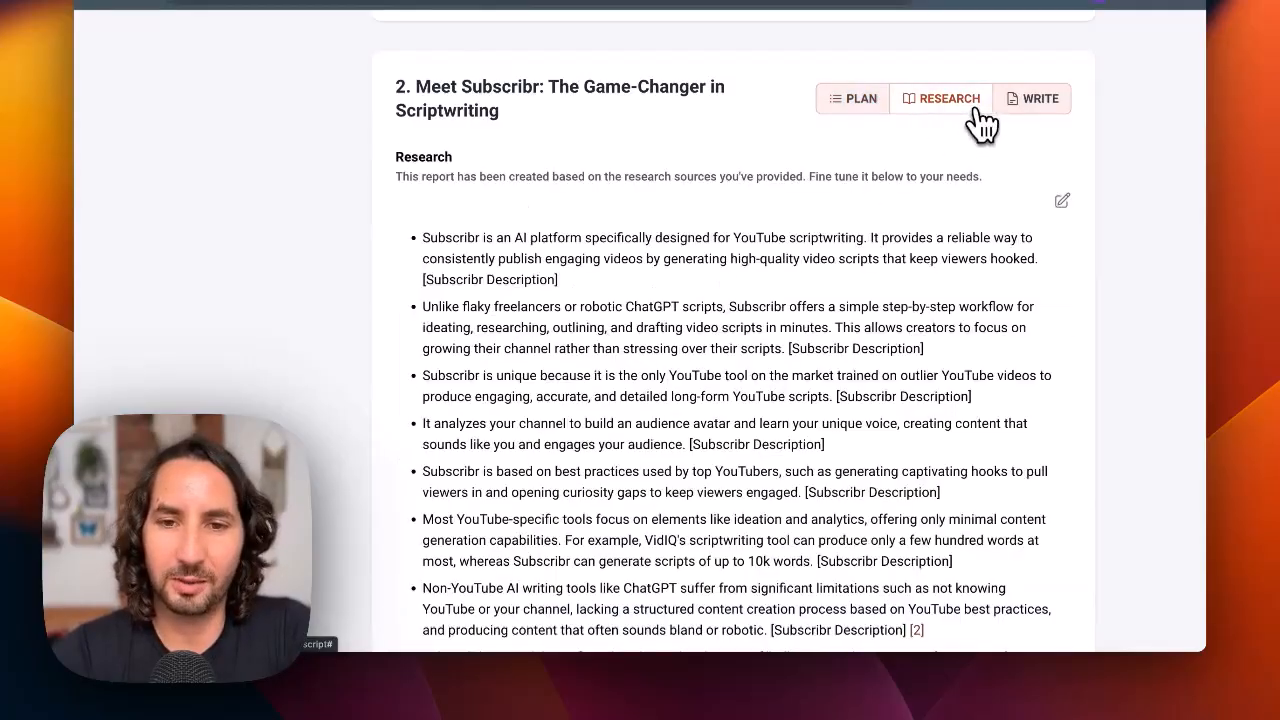
pyautogui.scroll(-3, 880, 322)
pyautogui.scroll(4, 880, 322)
pyautogui.scroll(1, 880, 322)
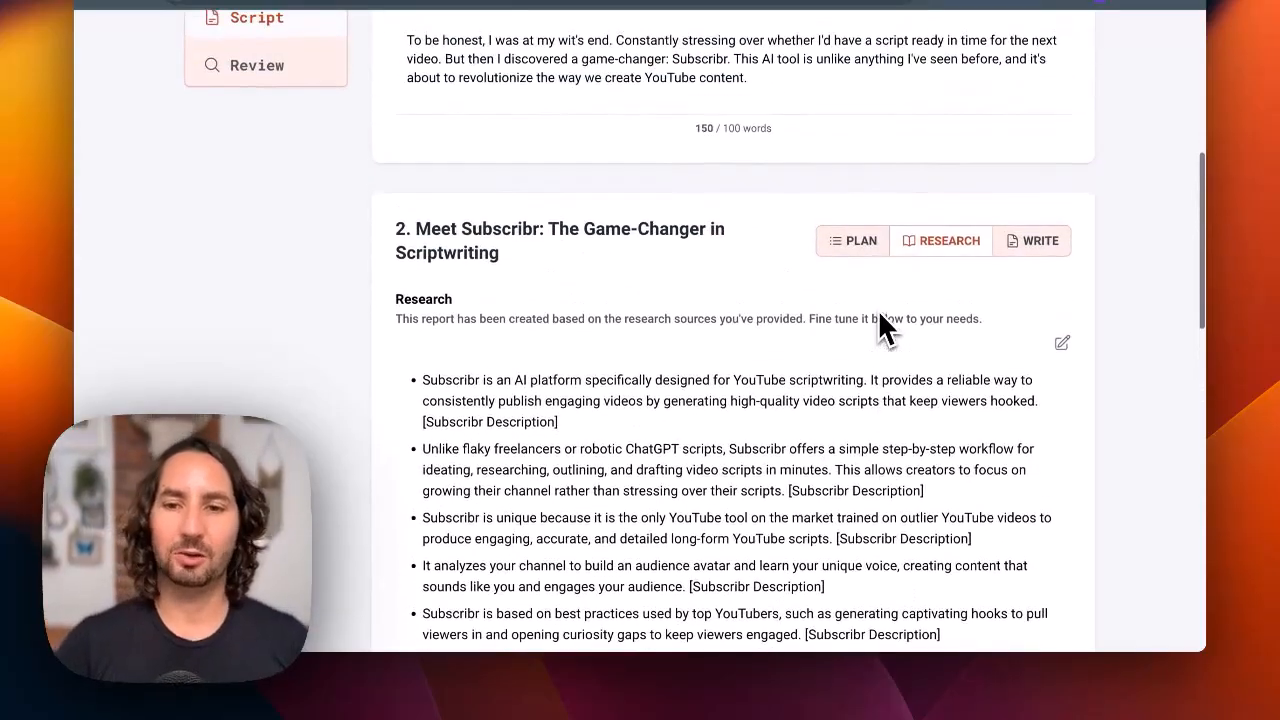
pyautogui.scroll(-3, 882, 326)
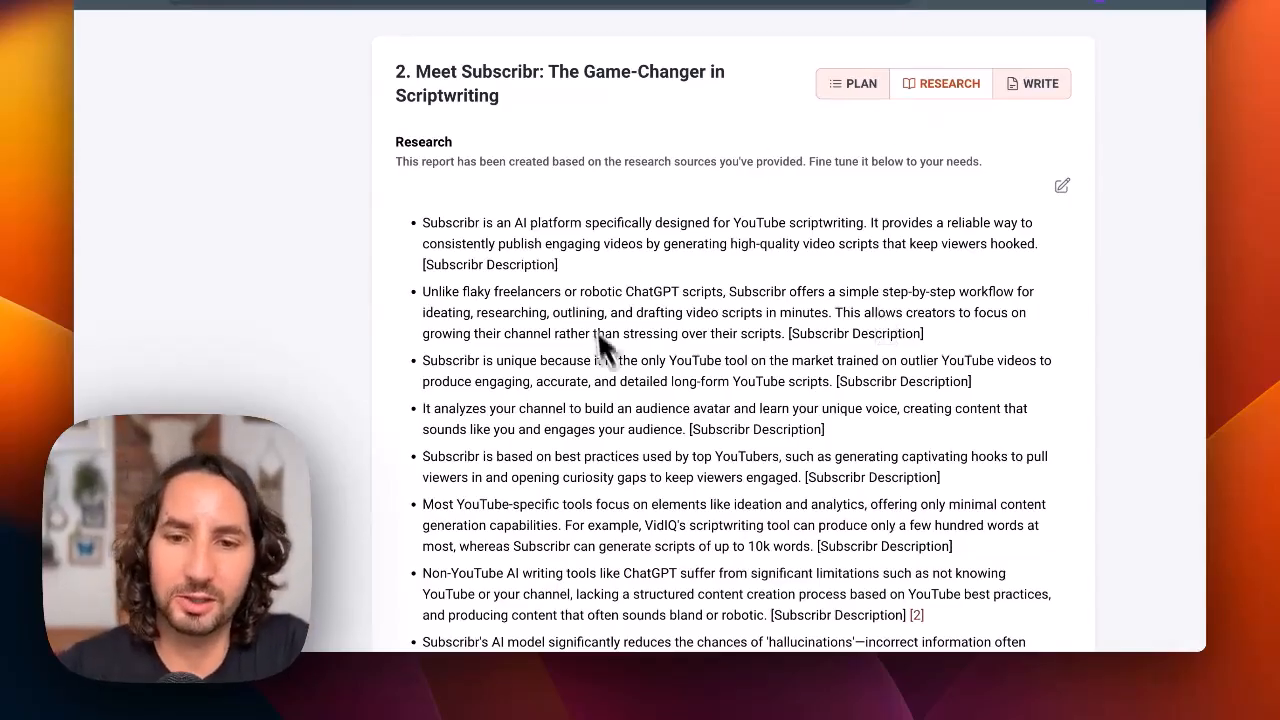
pyautogui.scroll(-1, 658, 272)
pyautogui.scroll(1, 784, 232)
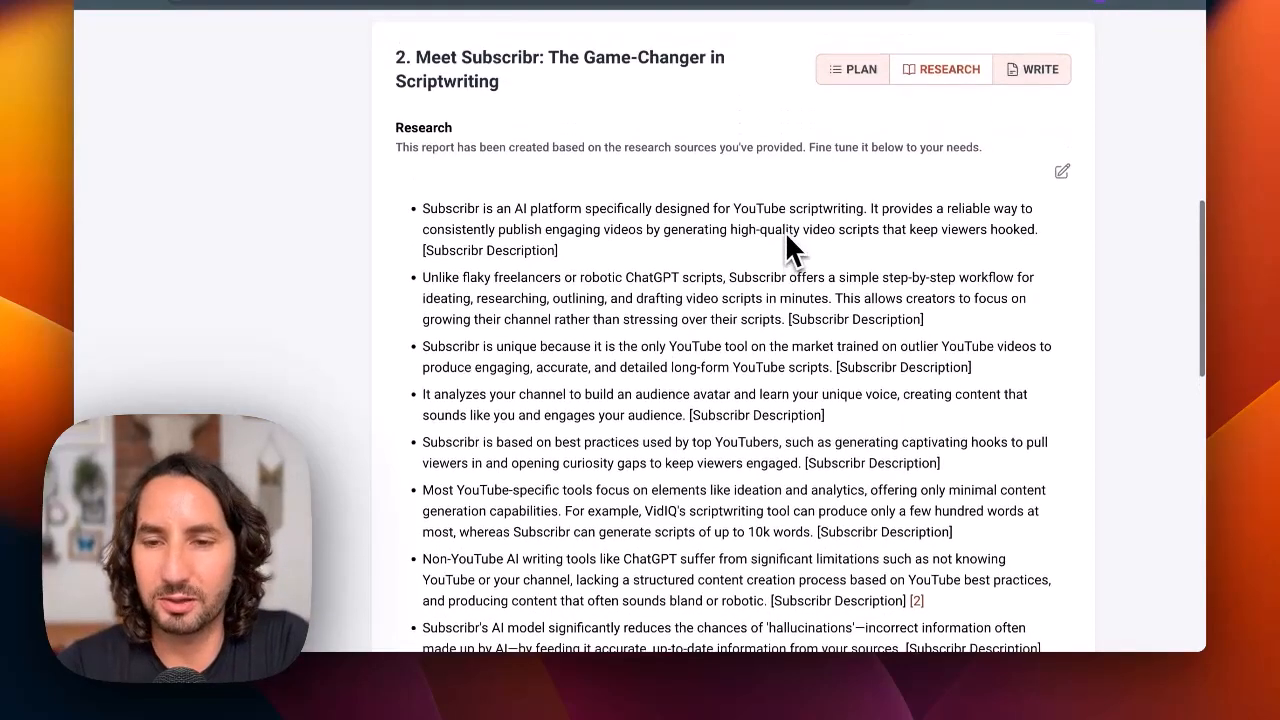
# Return to the second section's plan, review its instructions and draft settings, and collapse the section
pyautogui.click(852, 88)
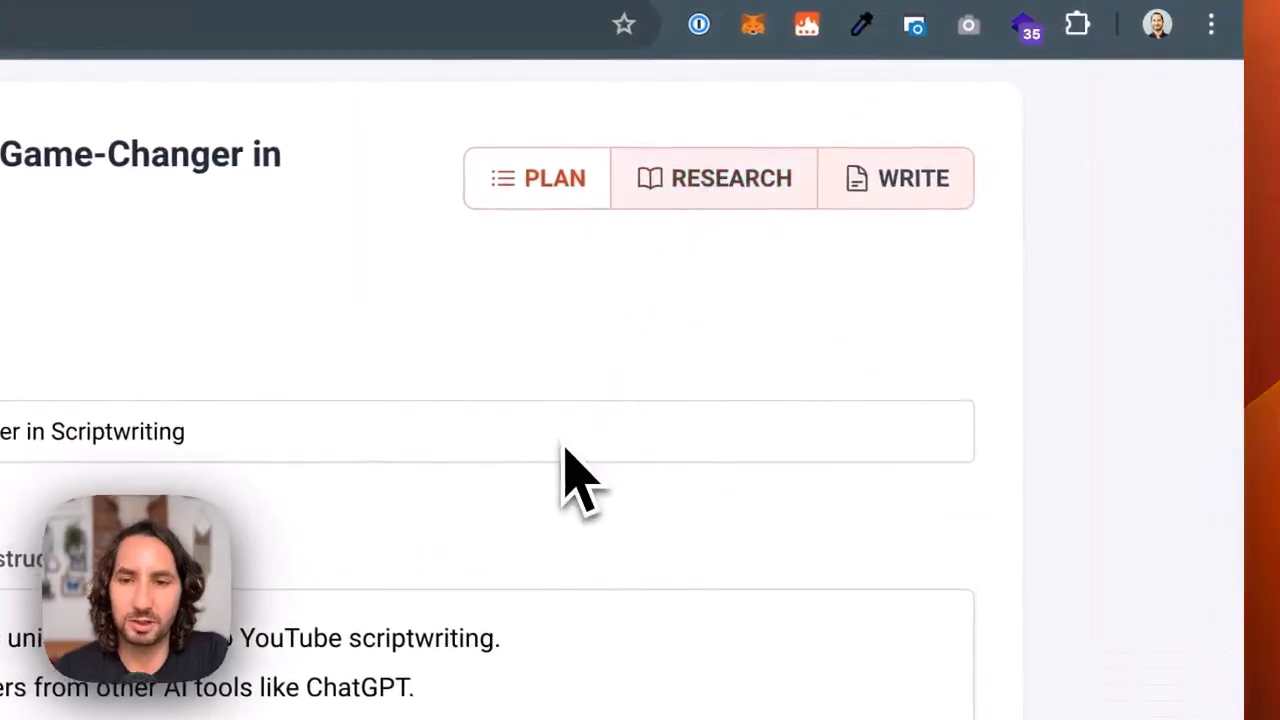
pyautogui.scroll(-3, 578, 480)
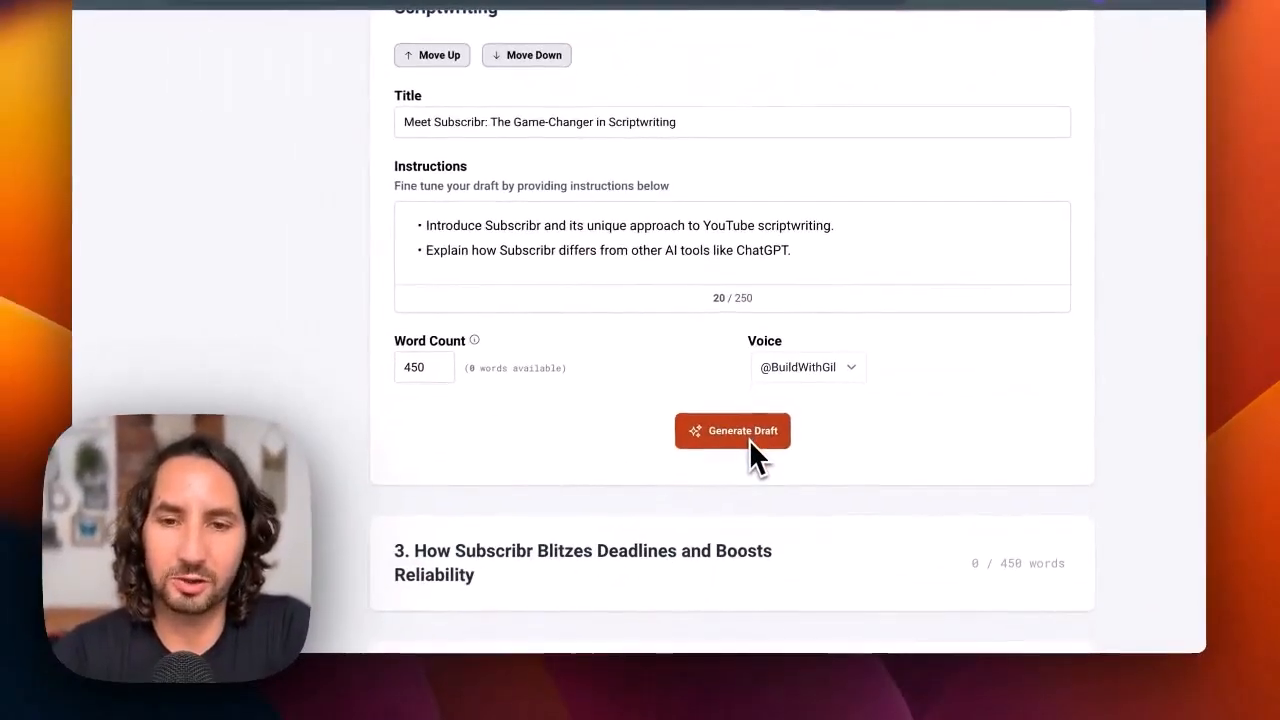
pyautogui.scroll(2, 914, 320)
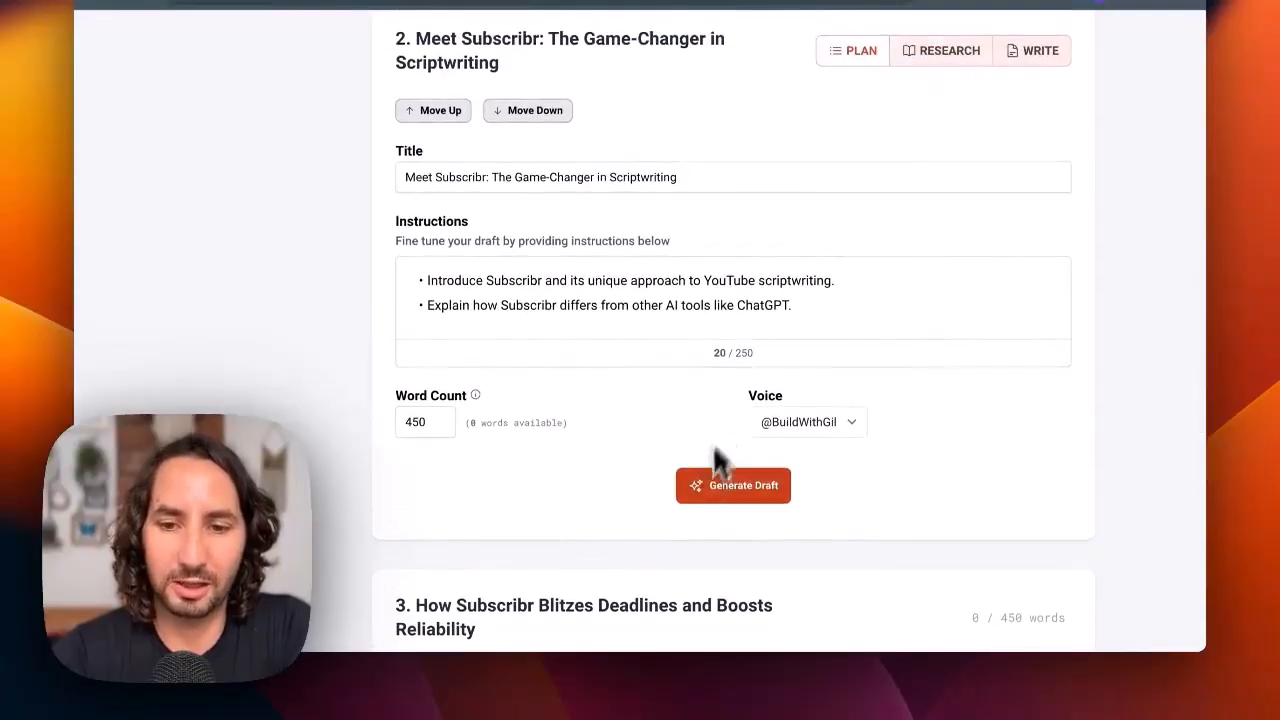
pyautogui.click(512, 80)
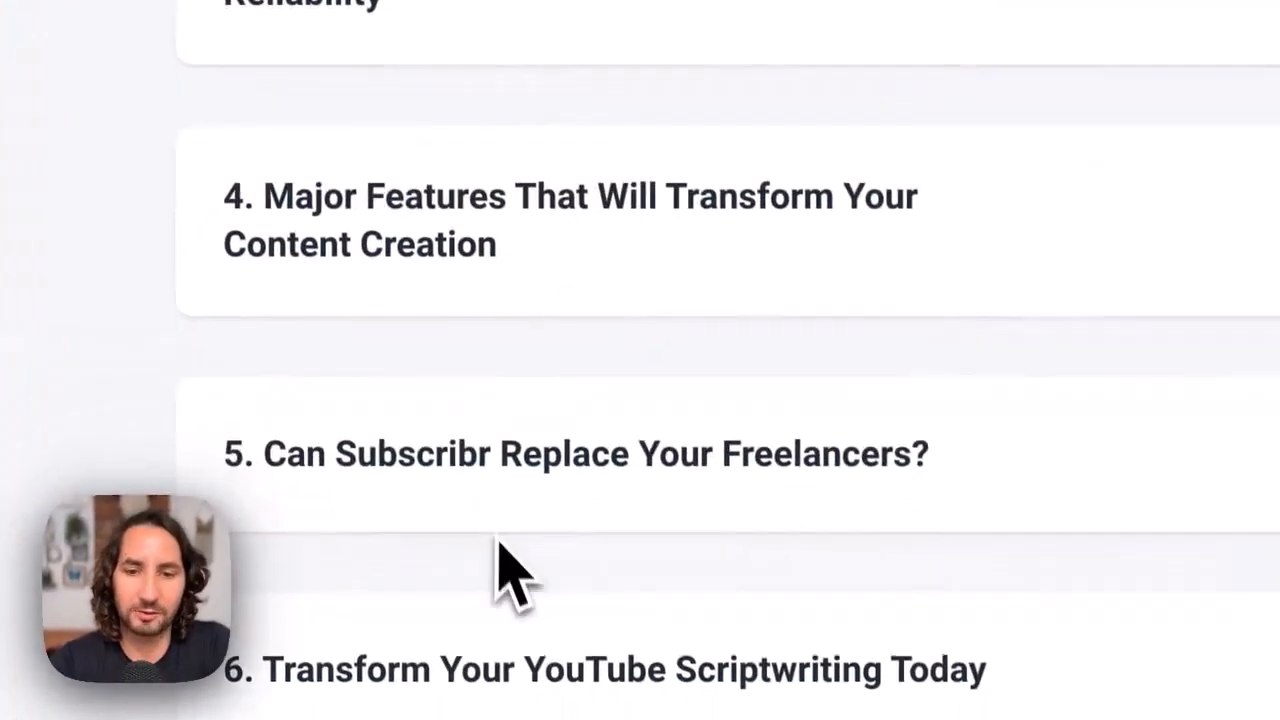
# Try an extra line break after the second paragraph of the first section's draft, and remove it again
pyautogui.scroll(5, 552, 220)
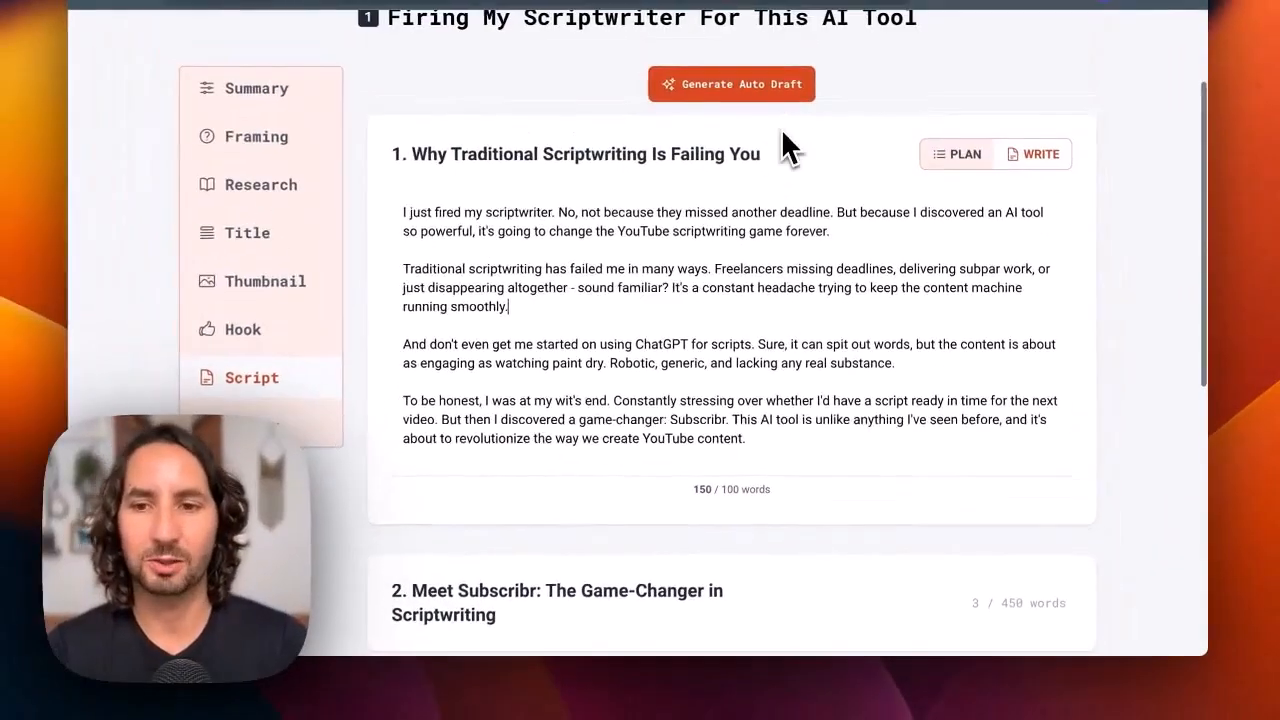
pyautogui.press('Return')
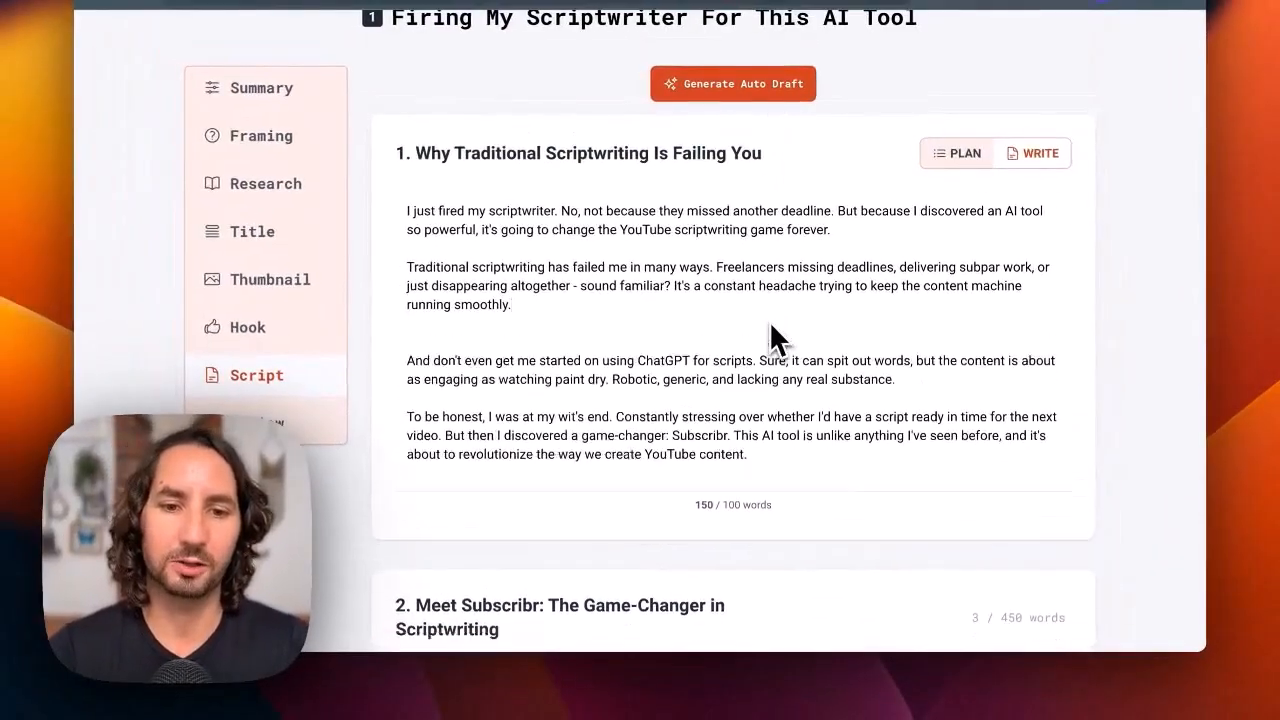
pyautogui.press('BackSpace')
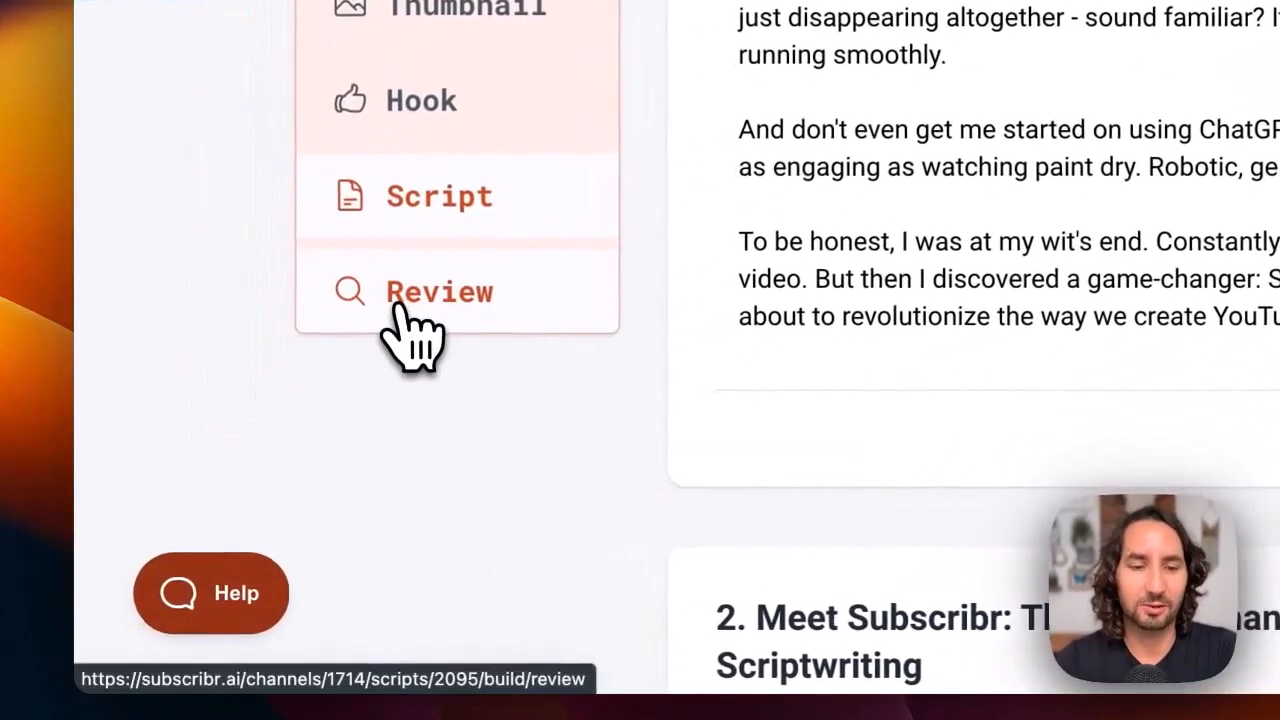
# Open the script's review and examine its word count, speaking time and readability figures, along with the copy, download and editor options
pyautogui.click(402, 308)
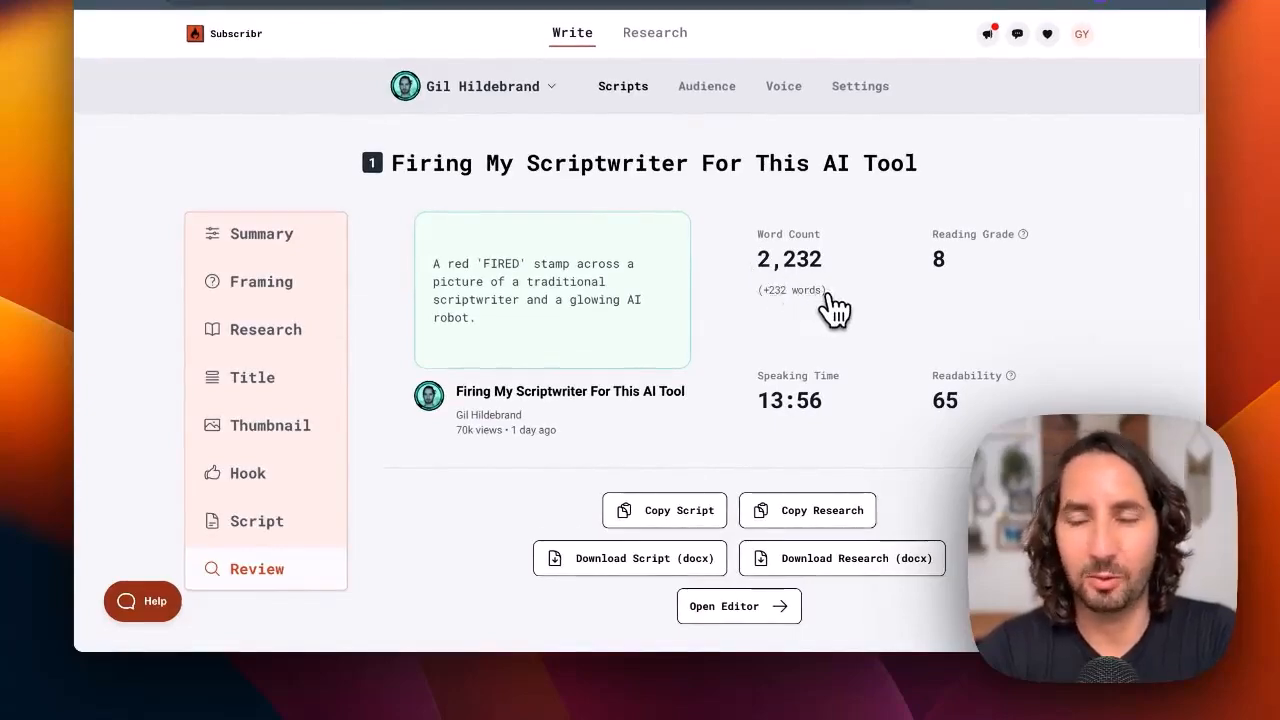
pyautogui.scroll(-2, 830, 310)
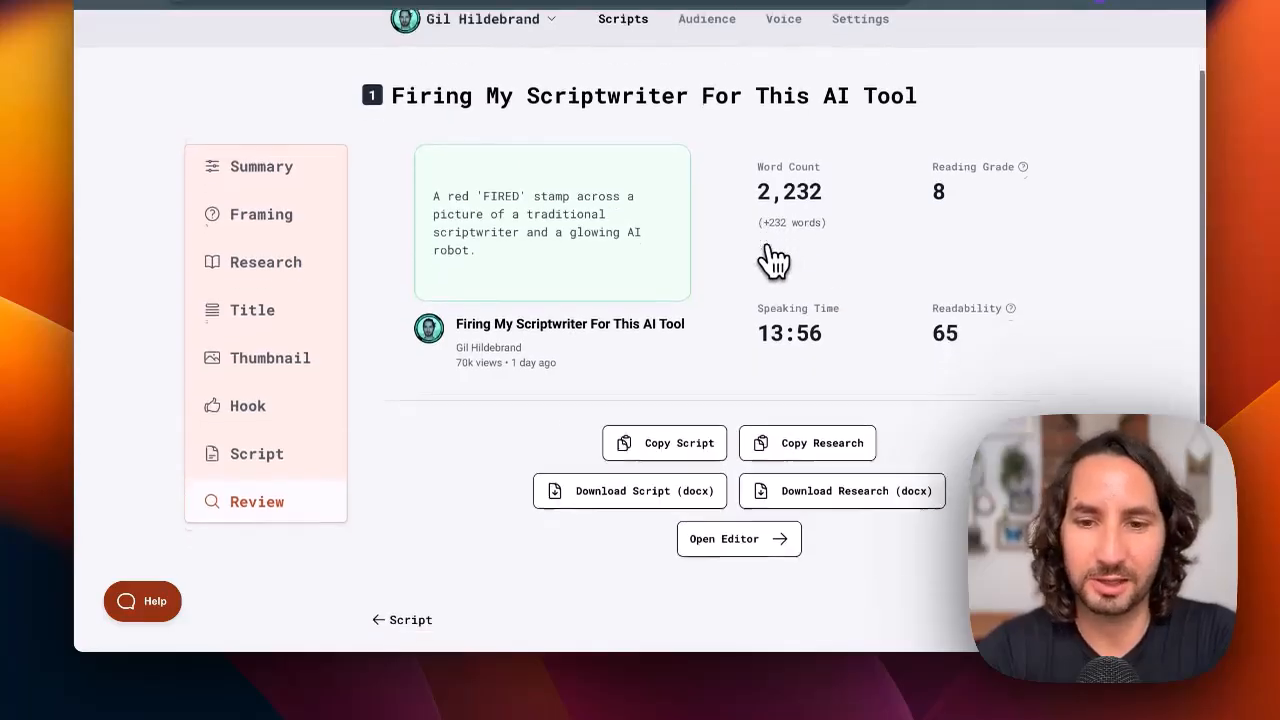
pyautogui.scroll(-1, 775, 260)
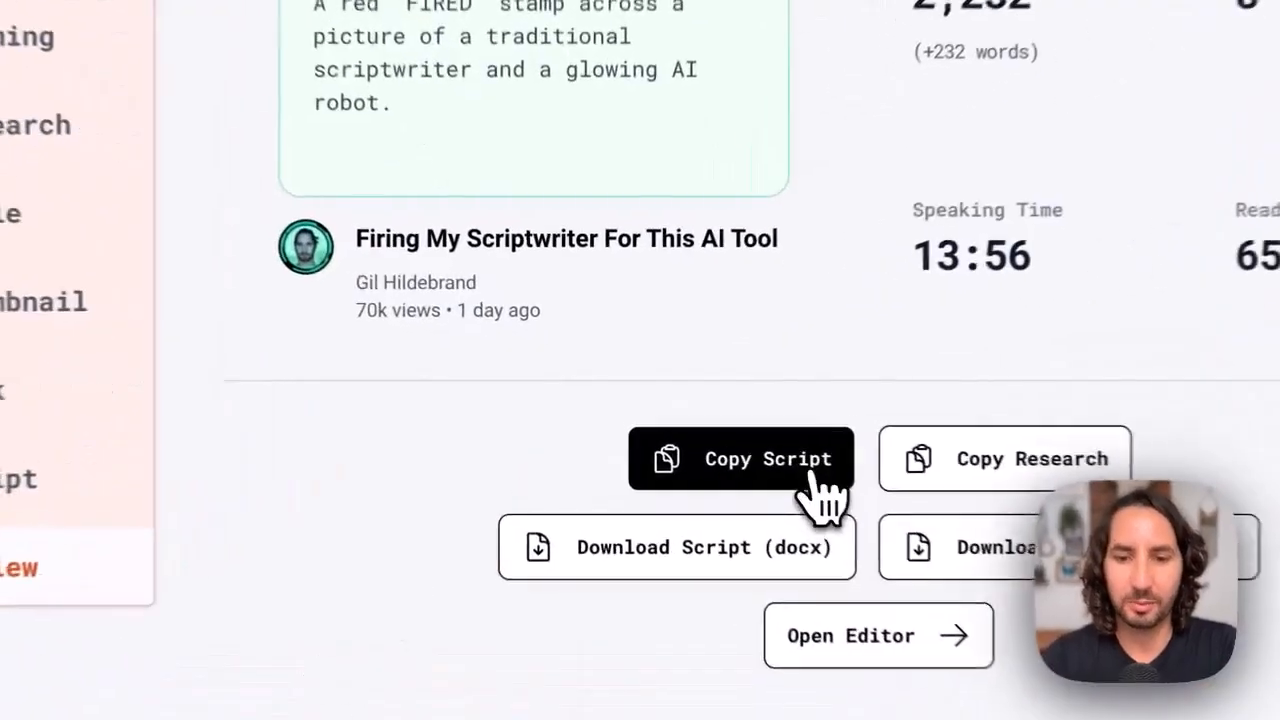
pyautogui.click(815, 478)
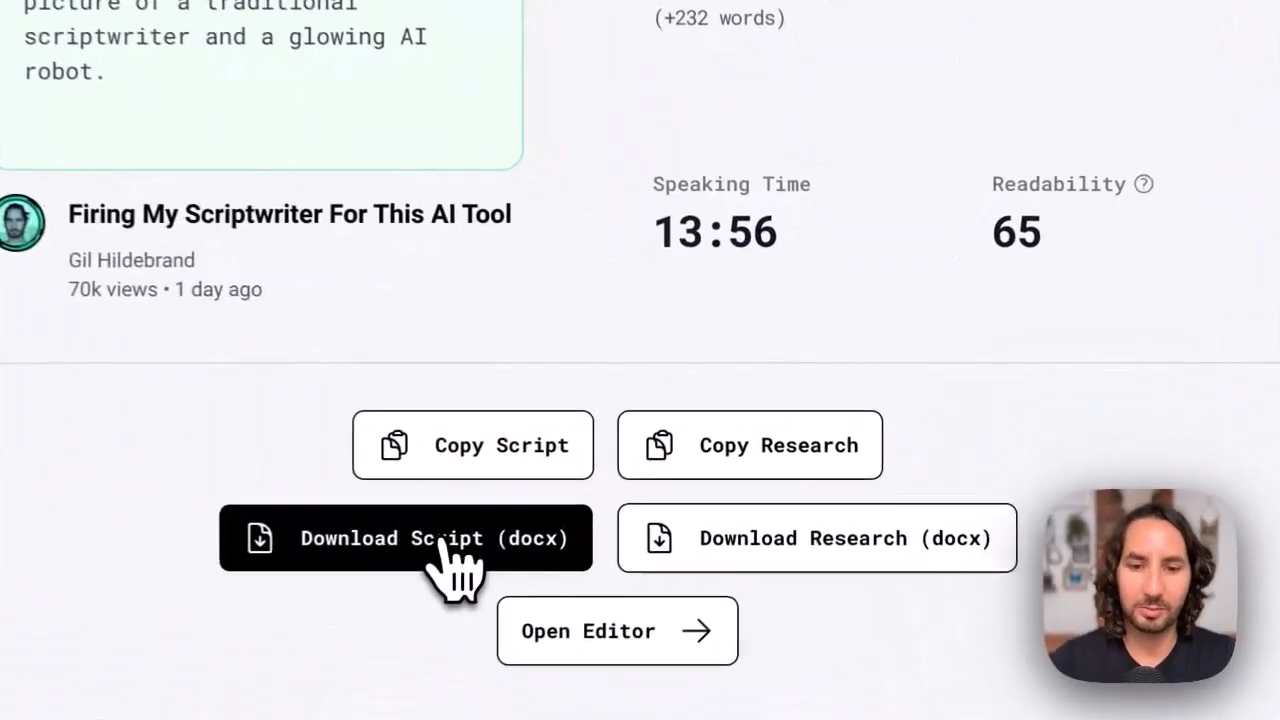
pyautogui.click(441, 545)
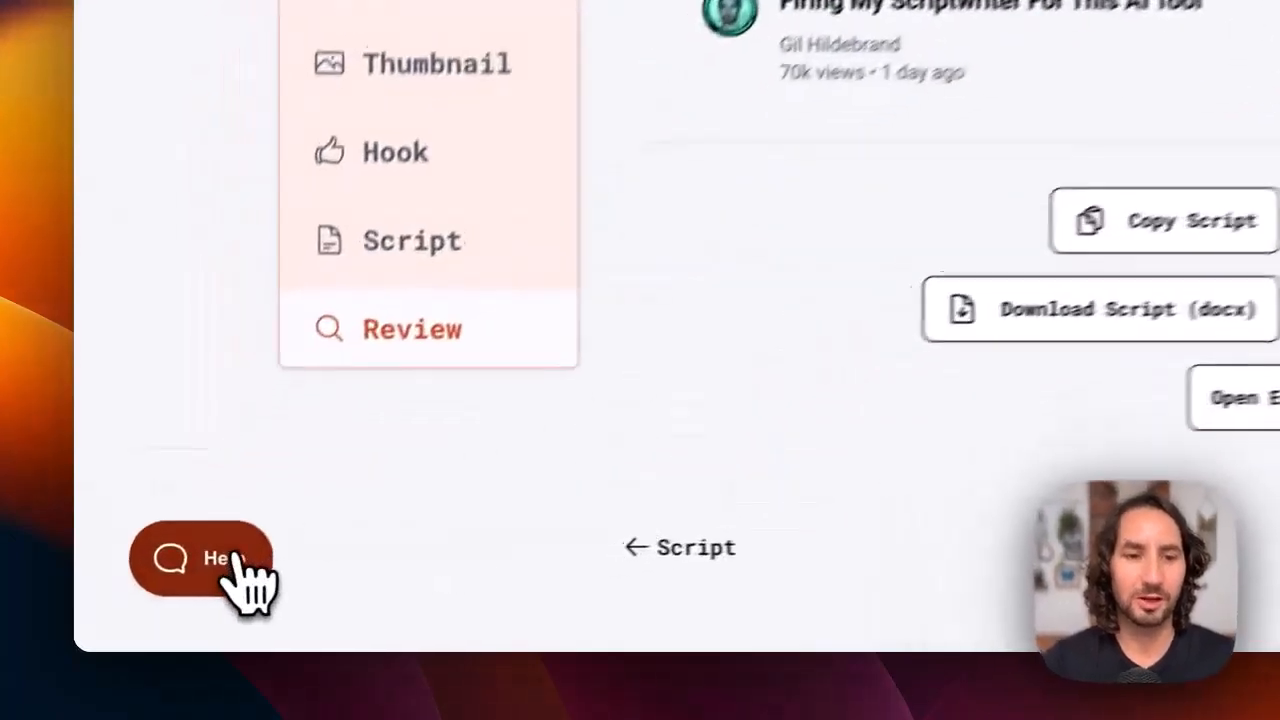
# Open the help widget, browse its instant answer articles, and switch to the form for asking support a question
pyautogui.click(245, 580)
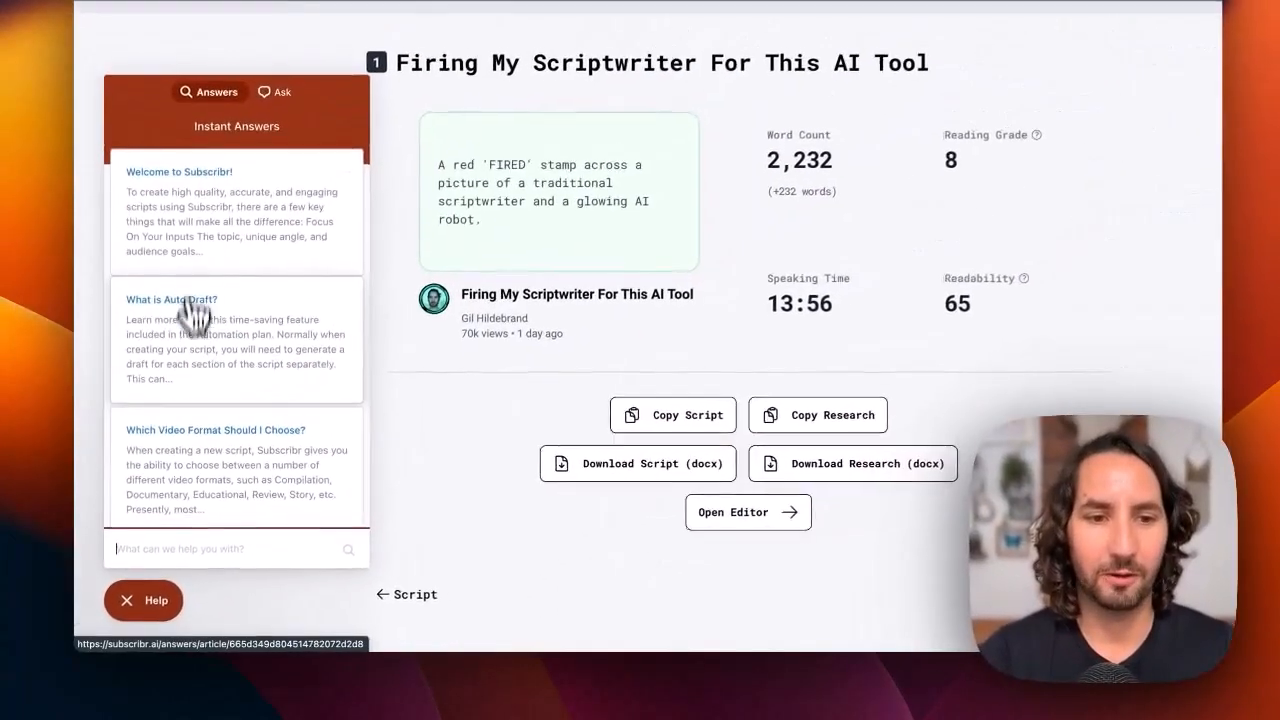
pyautogui.scroll(-4, 194, 420)
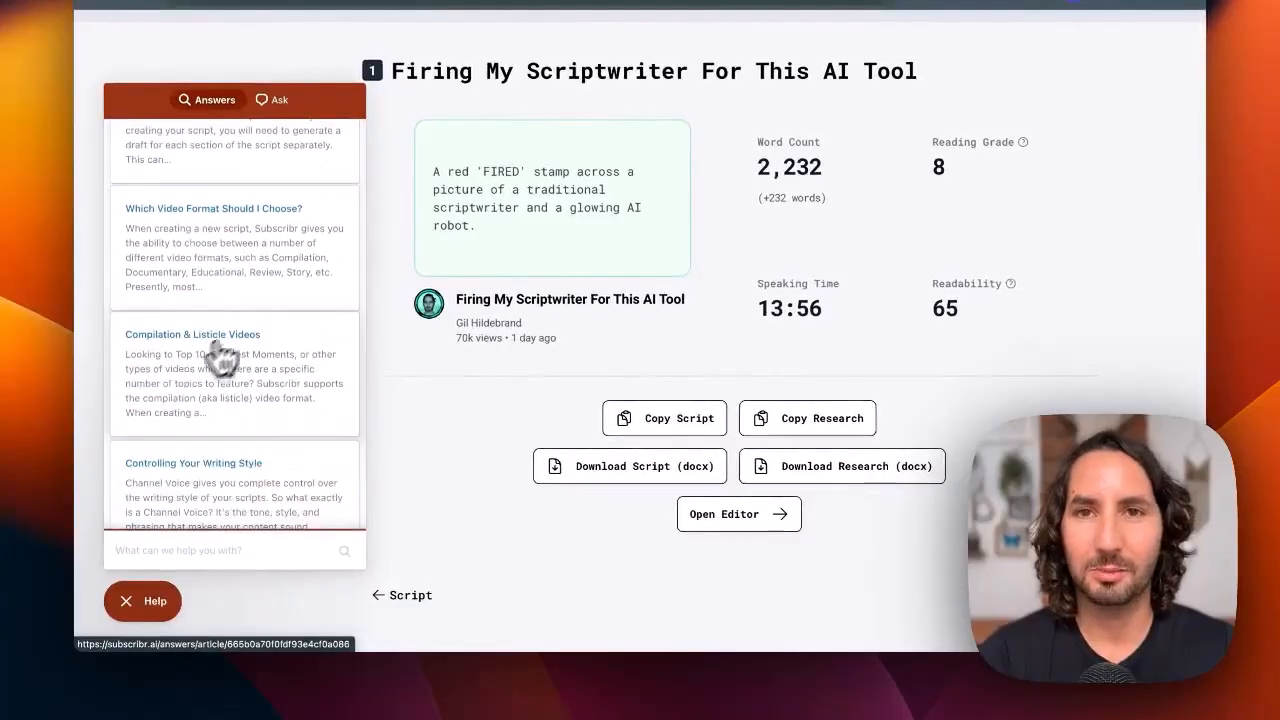
pyautogui.scroll(4, 213, 365)
pyautogui.click(282, 100)
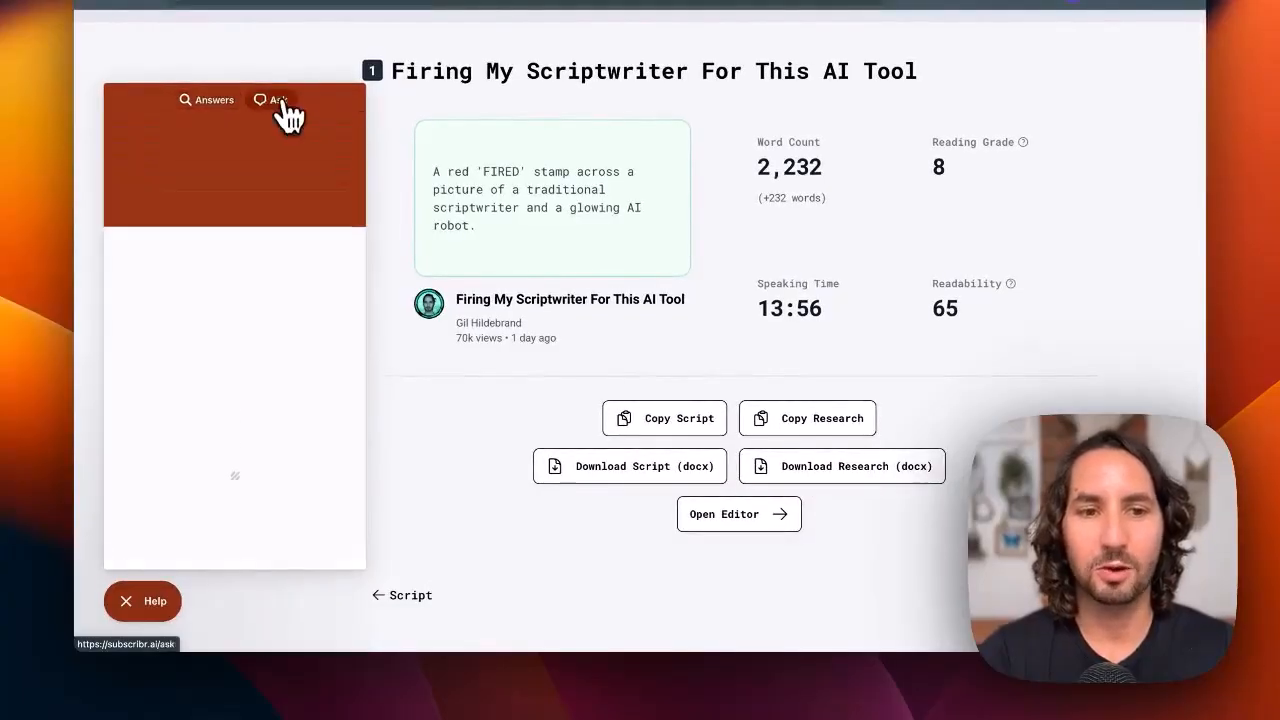